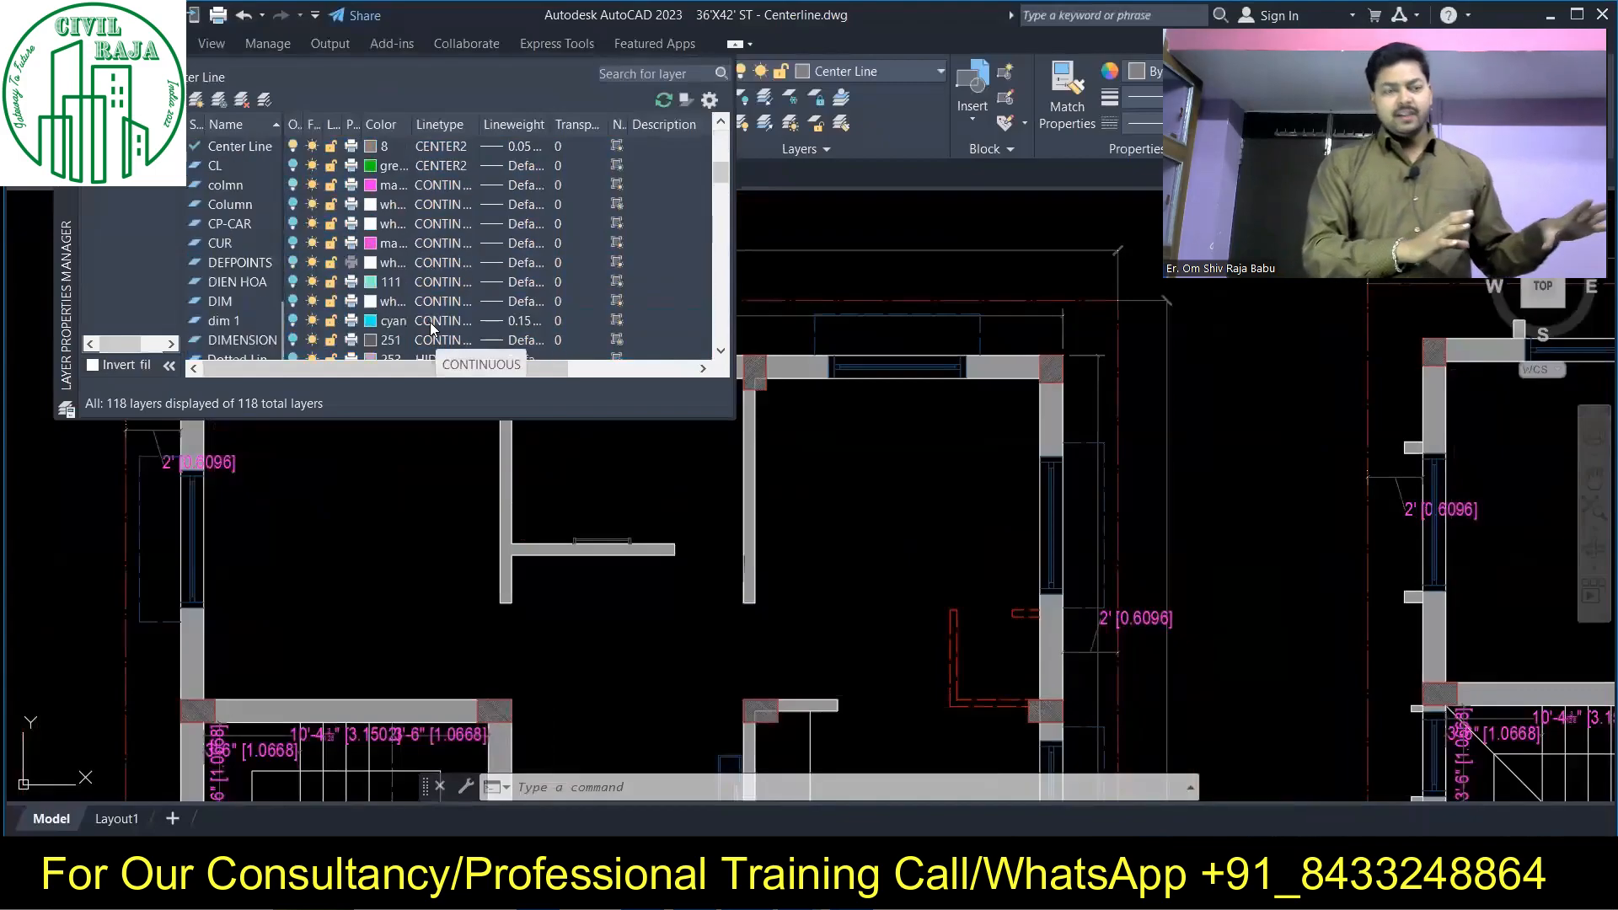
# - Dismiss the layer properties palette and clear the selection in the drawing
pyautogui.click(856, 227)
pyautogui.click(762, 240)
pyautogui.moveTo(228, 363); pyautogui.dragTo(424, 388, button='middle')
pyautogui.scroll(2, 424, 389)
pyautogui.click(424, 389)
pyautogui.press('Escape')
pyautogui.scroll(-3, 364, 275)
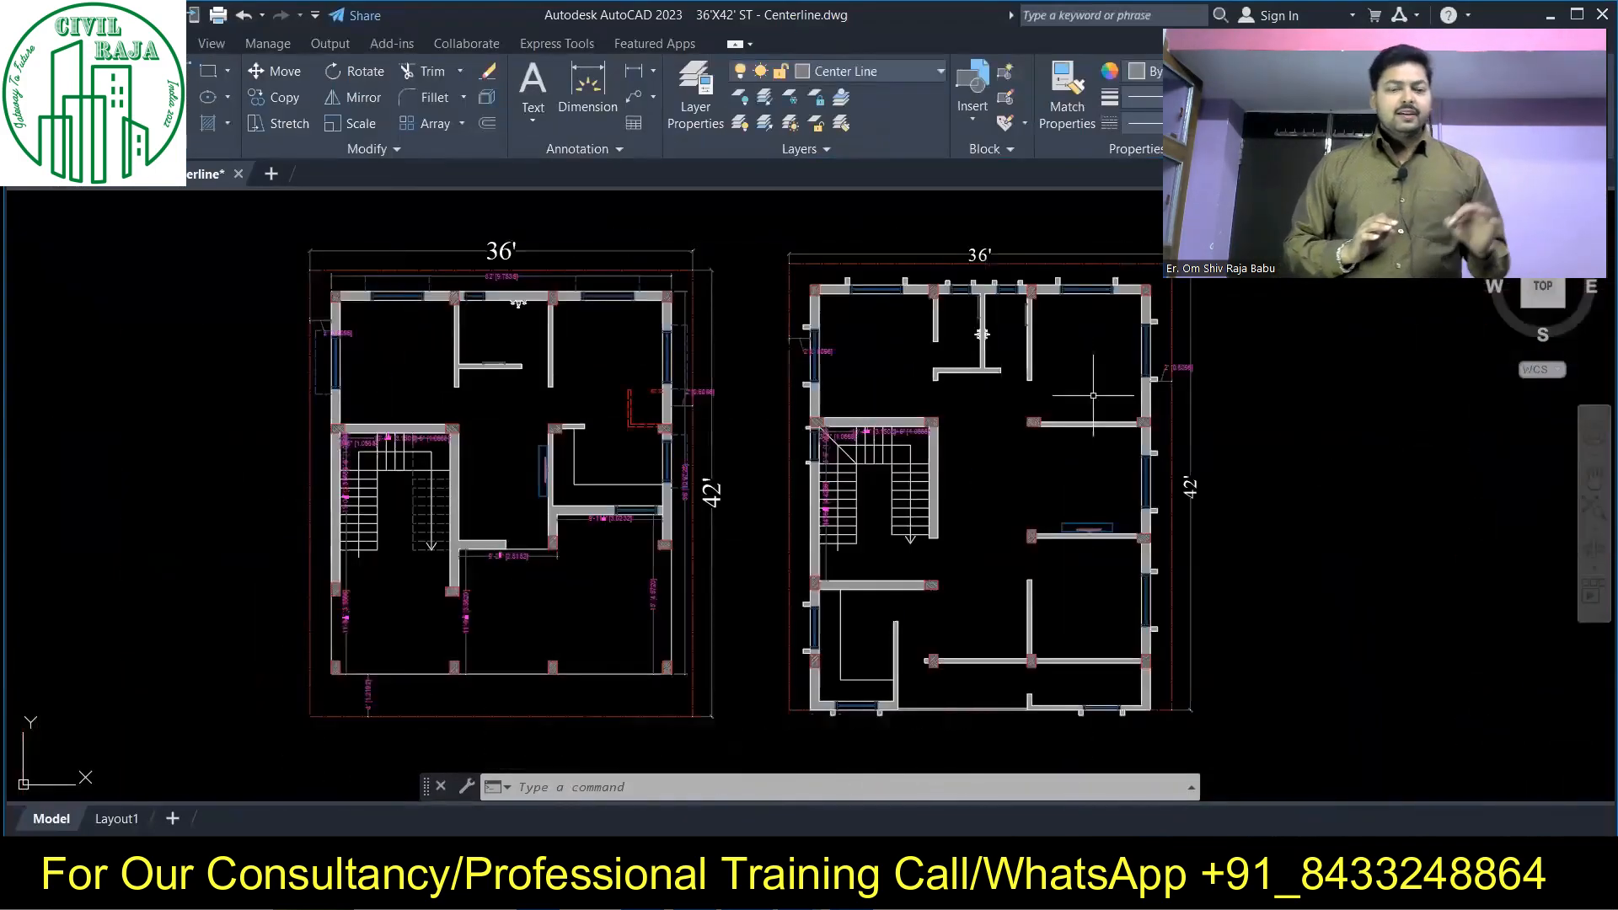
# - Copy both floor plans together into the empty space beside the originals
pyautogui.scroll(-4, 499, 378)
pyautogui.click(404, 303)
pyautogui.click(845, 604)
pyautogui.click(284, 97)
pyautogui.click(493, 664)
pyautogui.click(1151, 665)
pyautogui.press('Escape')
# - Select all hatches matching the wall and column hatches, exclude those in the original plans, and delete them from the two copies
pyautogui.moveTo(1339, 531); pyautogui.dragTo(826, 531, button='middle')
pyautogui.scroll(4, 852, 329)
pyautogui.click(541, 244)
pyautogui.scroll(-4, 691, 345)
pyautogui.click(834, 530)
pyautogui.click(893, 531)
pyautogui.scroll(8, 485, 356)
pyautogui.click(493, 333)
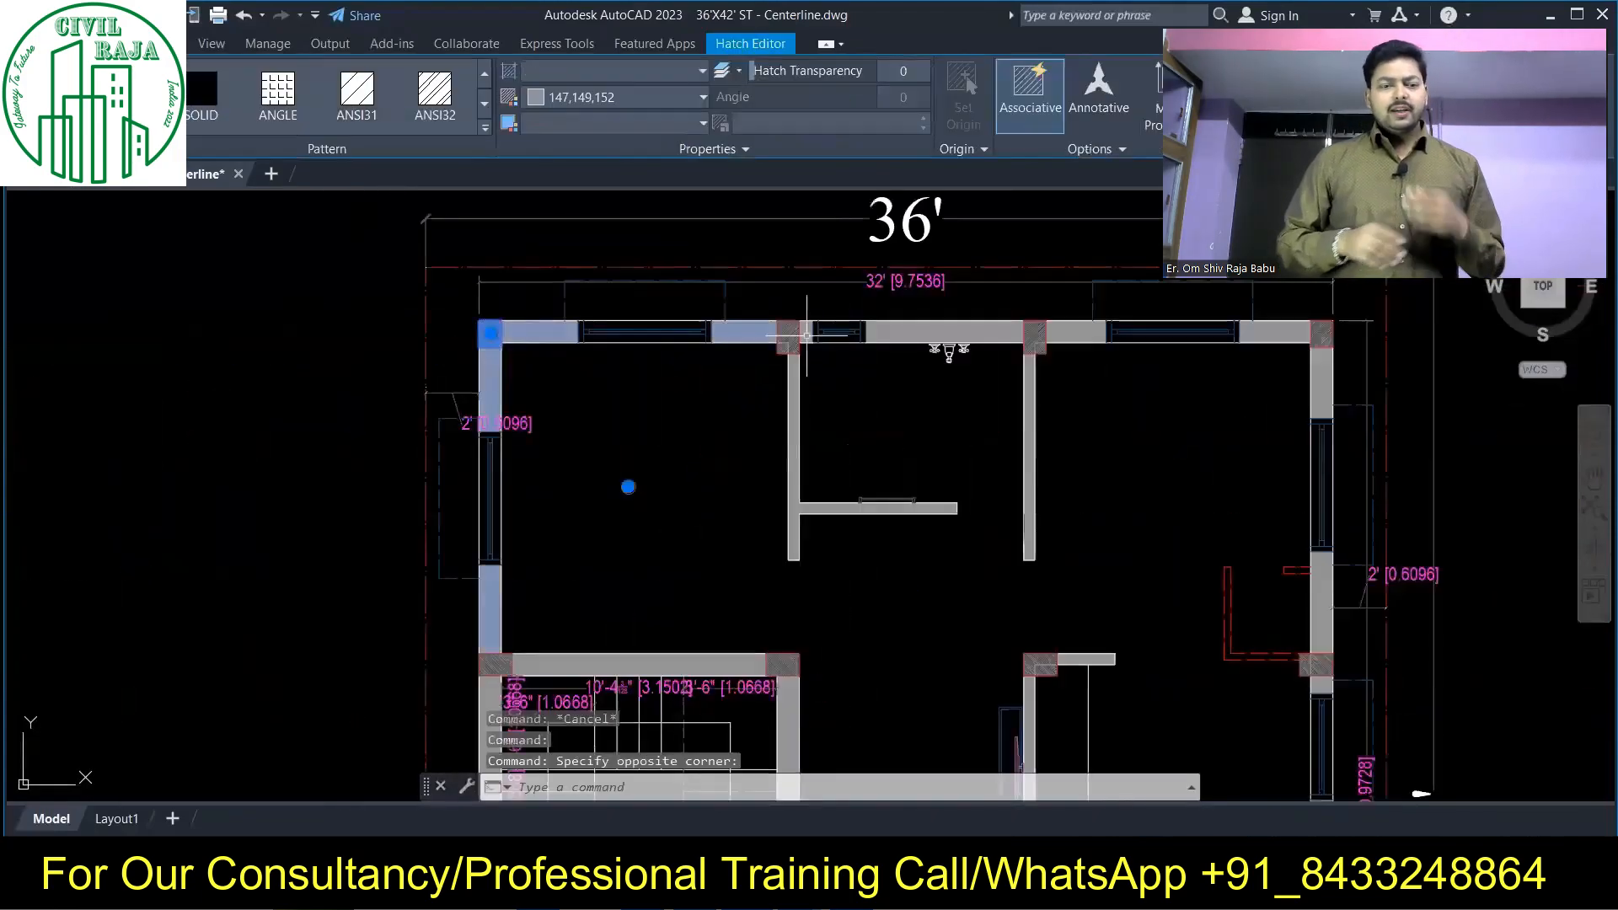
pyautogui.scroll(6, 795, 337)
pyautogui.moveTo(777, 344)
pyautogui.rightClick(849, 317)
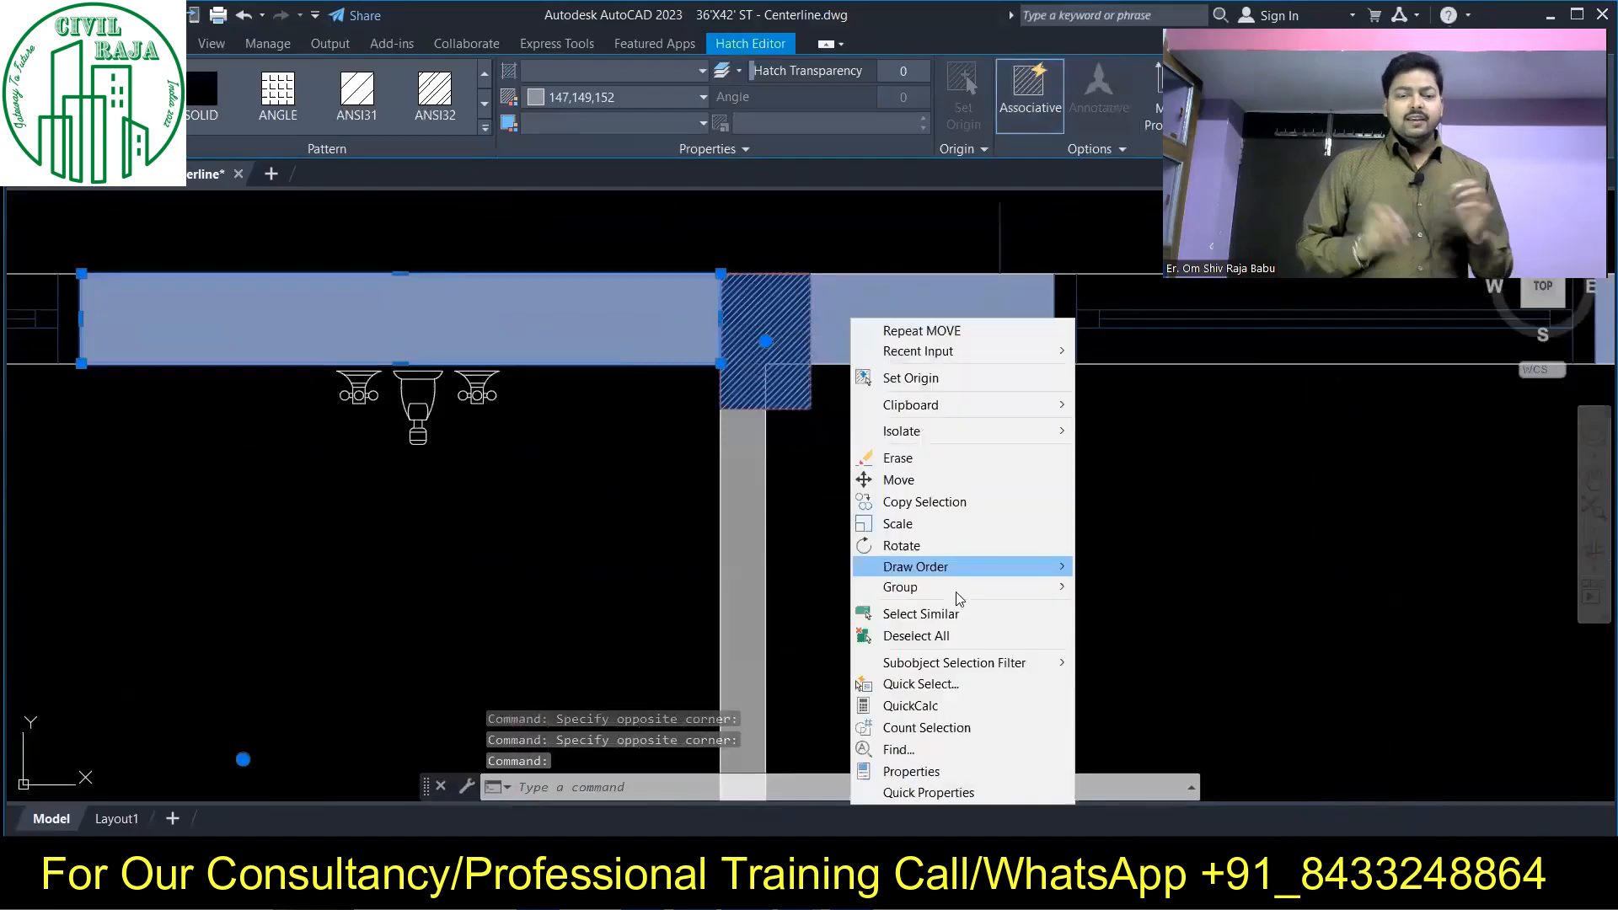
pyautogui.click(917, 615)
pyautogui.scroll(-7, 931, 390)
pyautogui.keyDown('shift'); pyautogui.click(140, 306); pyautogui.keyUp('shift')
pyautogui.keyDown('shift'); pyautogui.click(650, 664); pyautogui.keyUp('shift')
pyautogui.press('Delete')
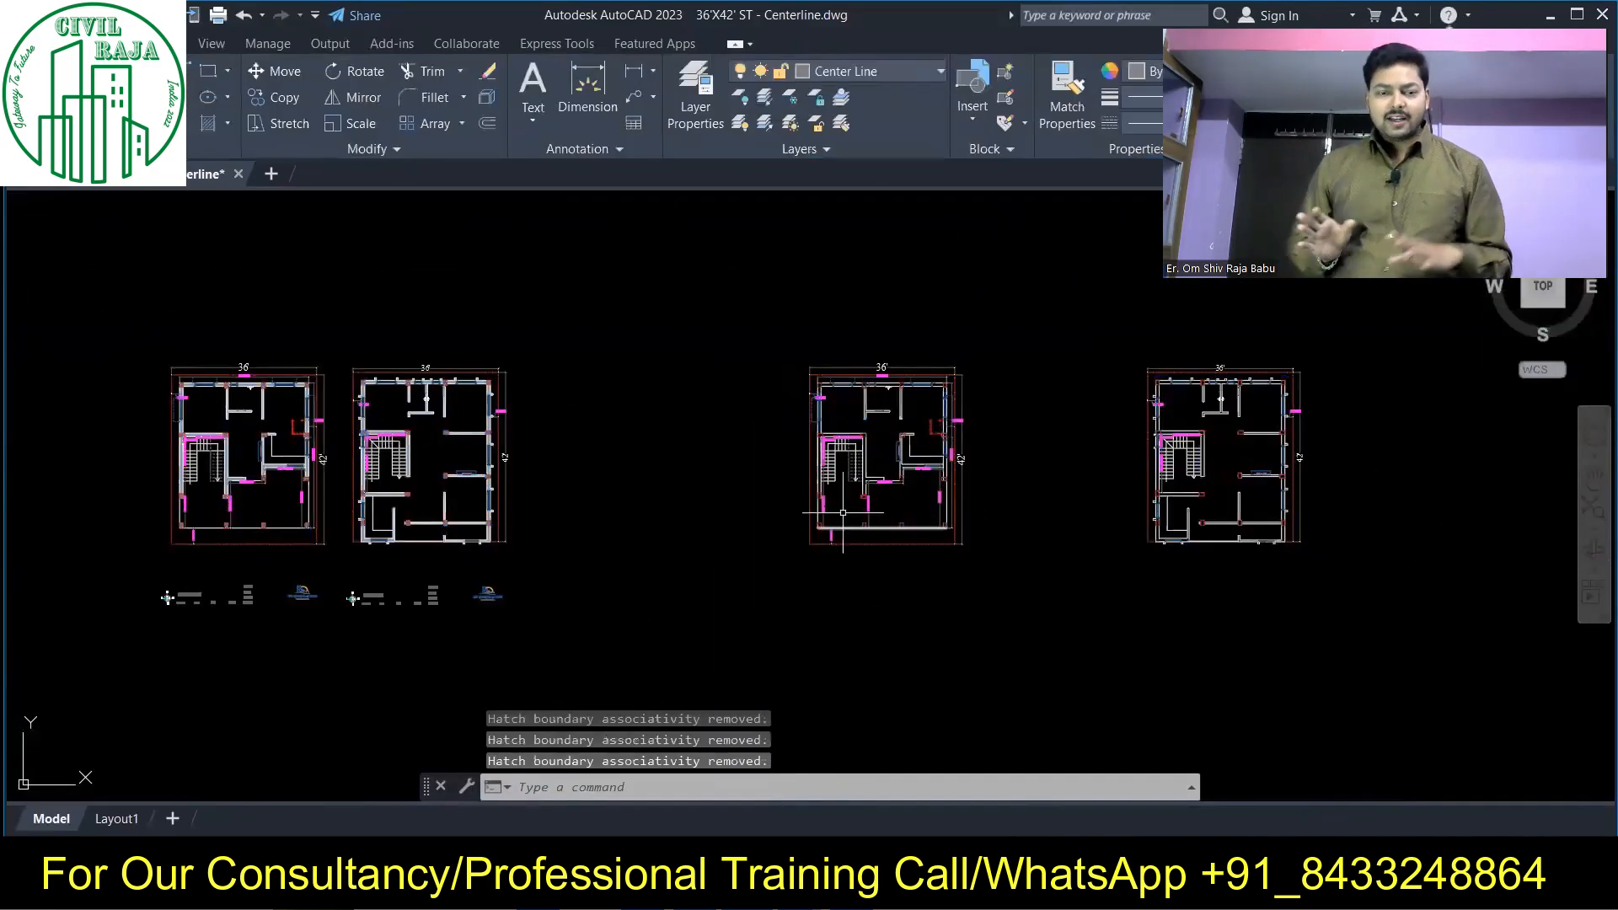
# - Try deleting all similar dimensions from the copied plans while excluding the originals, and undo the deletion
pyautogui.scroll(6, 843, 430)
pyautogui.click(665, 621)
pyautogui.rightClick(665, 621)
pyautogui.click(733, 440)
pyautogui.scroll(-4, 805, 442)
pyautogui.scroll(-4, 796, 451)
pyautogui.scroll(7, 790, 561)
pyautogui.scroll(-9, 998, 496)
pyautogui.keyDown('shift'); pyautogui.click(527, 349); pyautogui.keyUp('shift')
pyautogui.keyDown('shift'); pyautogui.click(877, 562); pyautogui.keyUp('shift')
pyautogui.press('Delete')
pyautogui.scroll(6, 1062, 442)
pyautogui.moveTo(1011, 465); pyautogui.dragTo(848, 466, button='middle')
pyautogui.scroll(2, 563, 305)
pyautogui.hotkey('ctrl', 'z')
pyautogui.hotkey('ctrl', 'z')
# - Delete the outer dimension and dashed boundary objects near the upper corner of the copied plan
pyautogui.scroll(7, 959, 399)
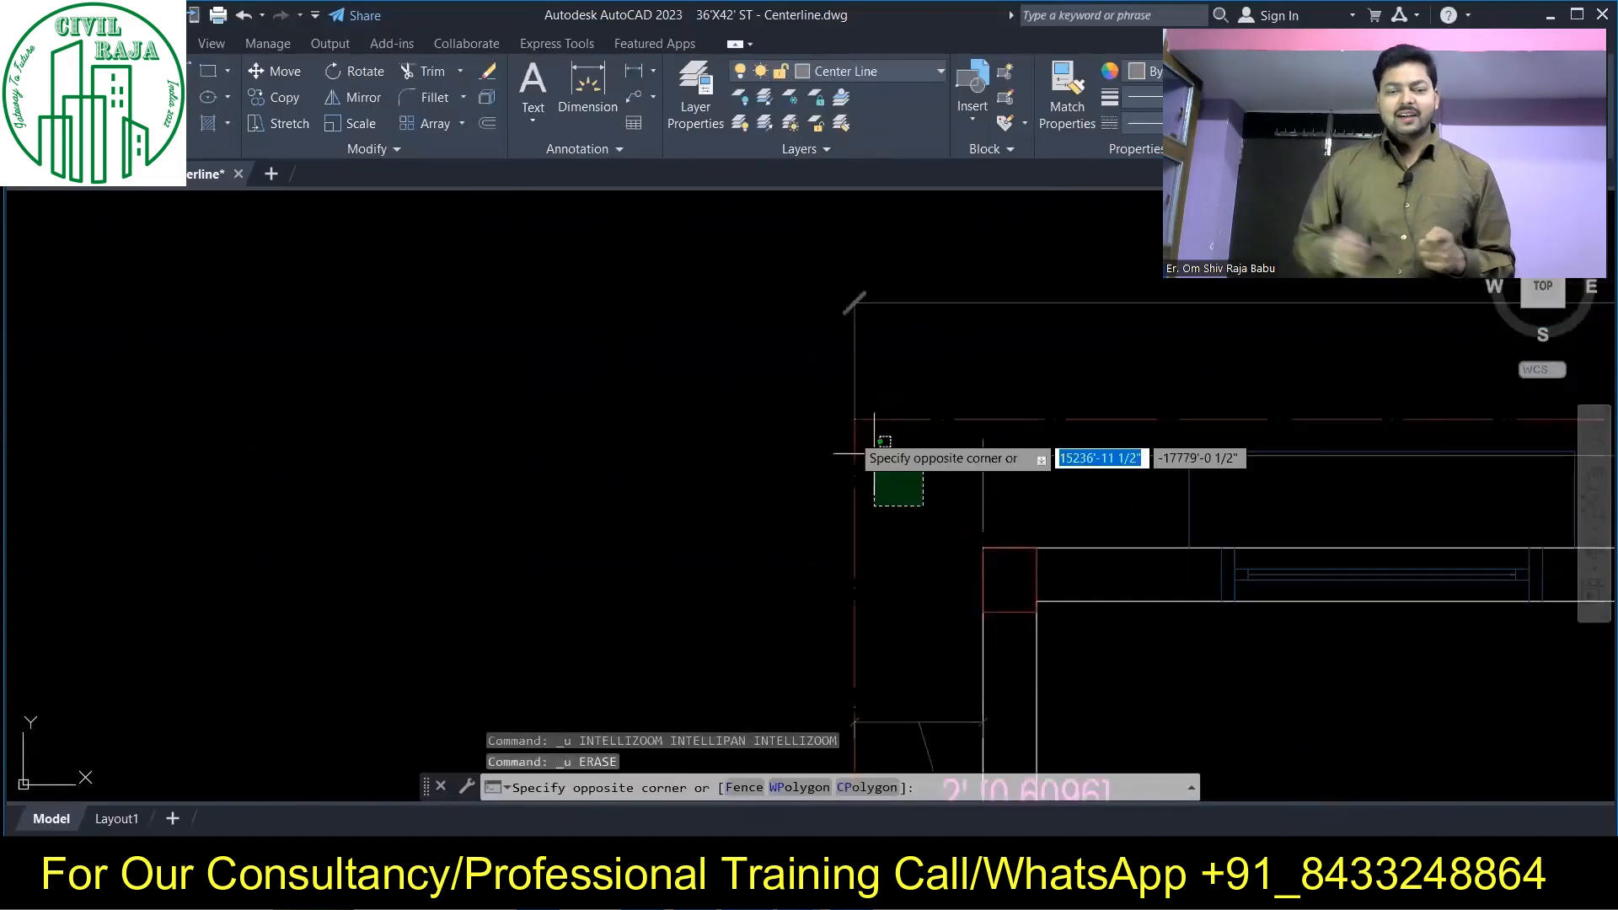
pyautogui.click(1212, 466)
pyautogui.click(846, 294)
pyautogui.press('Delete')
# - Select all dimensions similar to one in the copied plan, exclude those in the originals, and delete the rest
pyautogui.scroll(-3, 776, 368)
pyautogui.click(766, 637)
pyautogui.rightClick(766, 635)
pyautogui.click(836, 445)
pyautogui.scroll(-4, 754, 476)
pyautogui.moveTo(585, 446); pyautogui.dragTo(852, 429, button='middle')
pyautogui.scroll(-3, 852, 430)
pyautogui.keyDown('shift'); pyautogui.click(617, 325); pyautogui.keyUp('shift')
pyautogui.keyDown('shift'); pyautogui.click(876, 539); pyautogui.keyUp('shift')
pyautogui.press('Delete')
# - Delete the leftover object lying outside the walls of the copied plans
pyautogui.scroll(8, 1004, 420)
pyautogui.click(1192, 522)
pyautogui.click(1137, 455)
pyautogui.press('Delete')
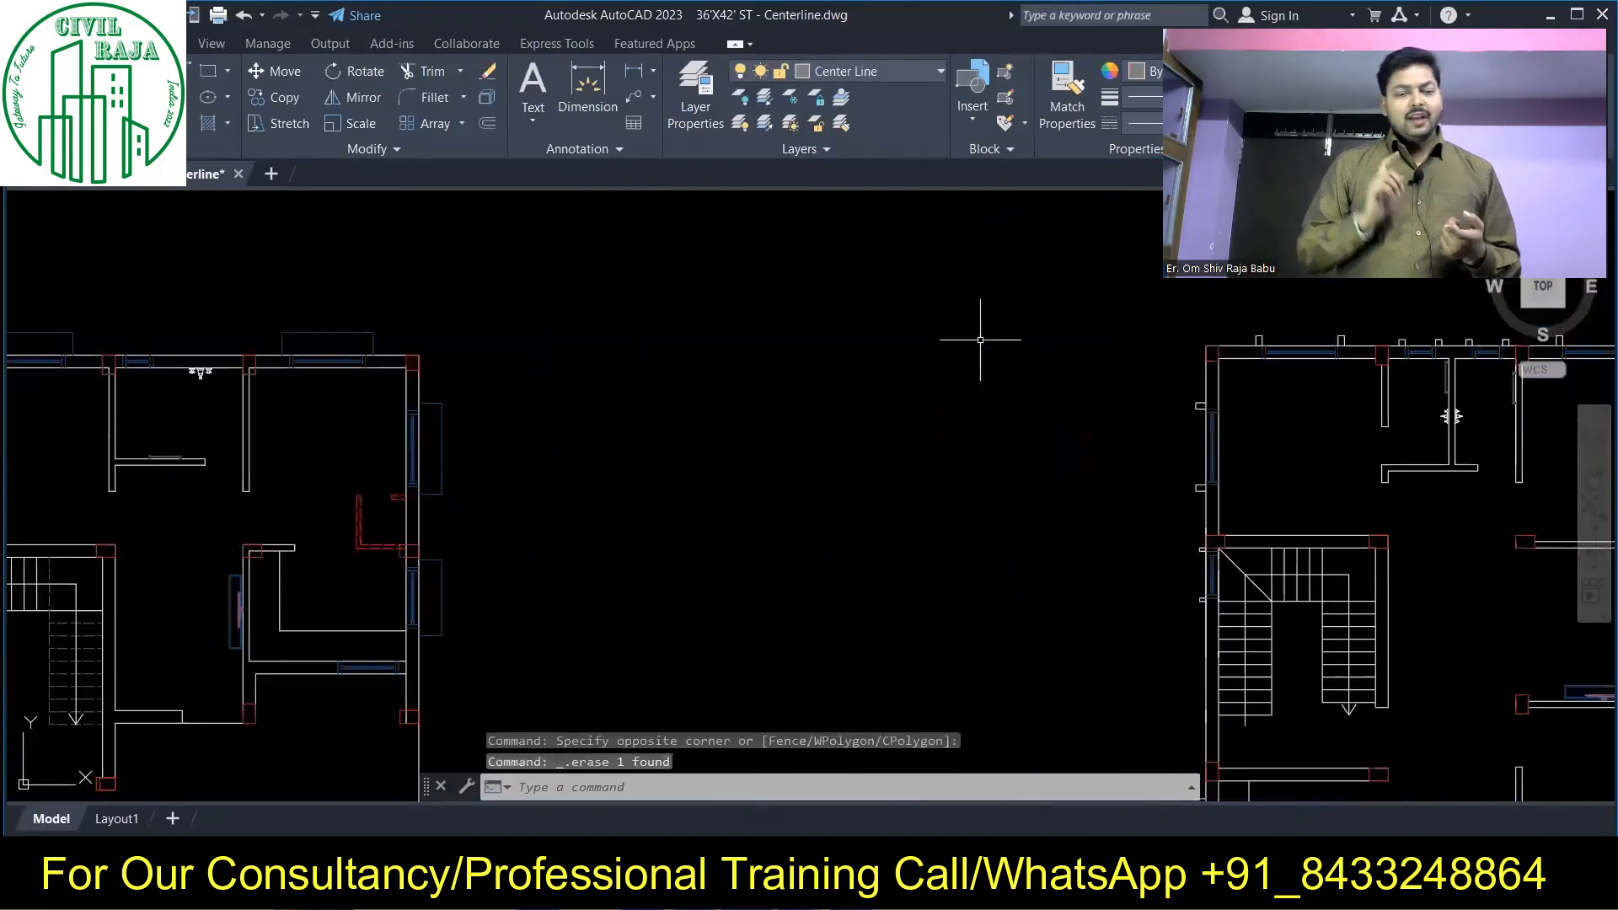
# - Delete the window projection outlines outside the side wall of the first copied plan
pyautogui.scroll(-3, 994, 303)
pyautogui.scroll(6, 1179, 374)
pyautogui.scroll(-3, 972, 375)
pyautogui.scroll(3, 960, 674)
pyautogui.click(961, 686)
pyautogui.scroll(-2, 893, 481)
pyautogui.click(834, 216)
pyautogui.press('Delete')
pyautogui.scroll(-2, 796, 396)
# - Delete the small window projection outlines outside the side wall of the second copied plan
pyautogui.scroll(2, 295, 337)
pyautogui.scroll(-6, 995, 352)
pyautogui.scroll(6, 1297, 363)
pyautogui.moveTo(1311, 531); pyautogui.dragTo(1232, 383, button='middle')
pyautogui.click(1176, 668)
pyautogui.scroll(-6, 1179, 463)
pyautogui.click(1158, 331)
pyautogui.press('Delete')
pyautogui.scroll(-4, 860, 335)
pyautogui.scroll(5, 855, 334)
pyautogui.scroll(-2, 717, 311)
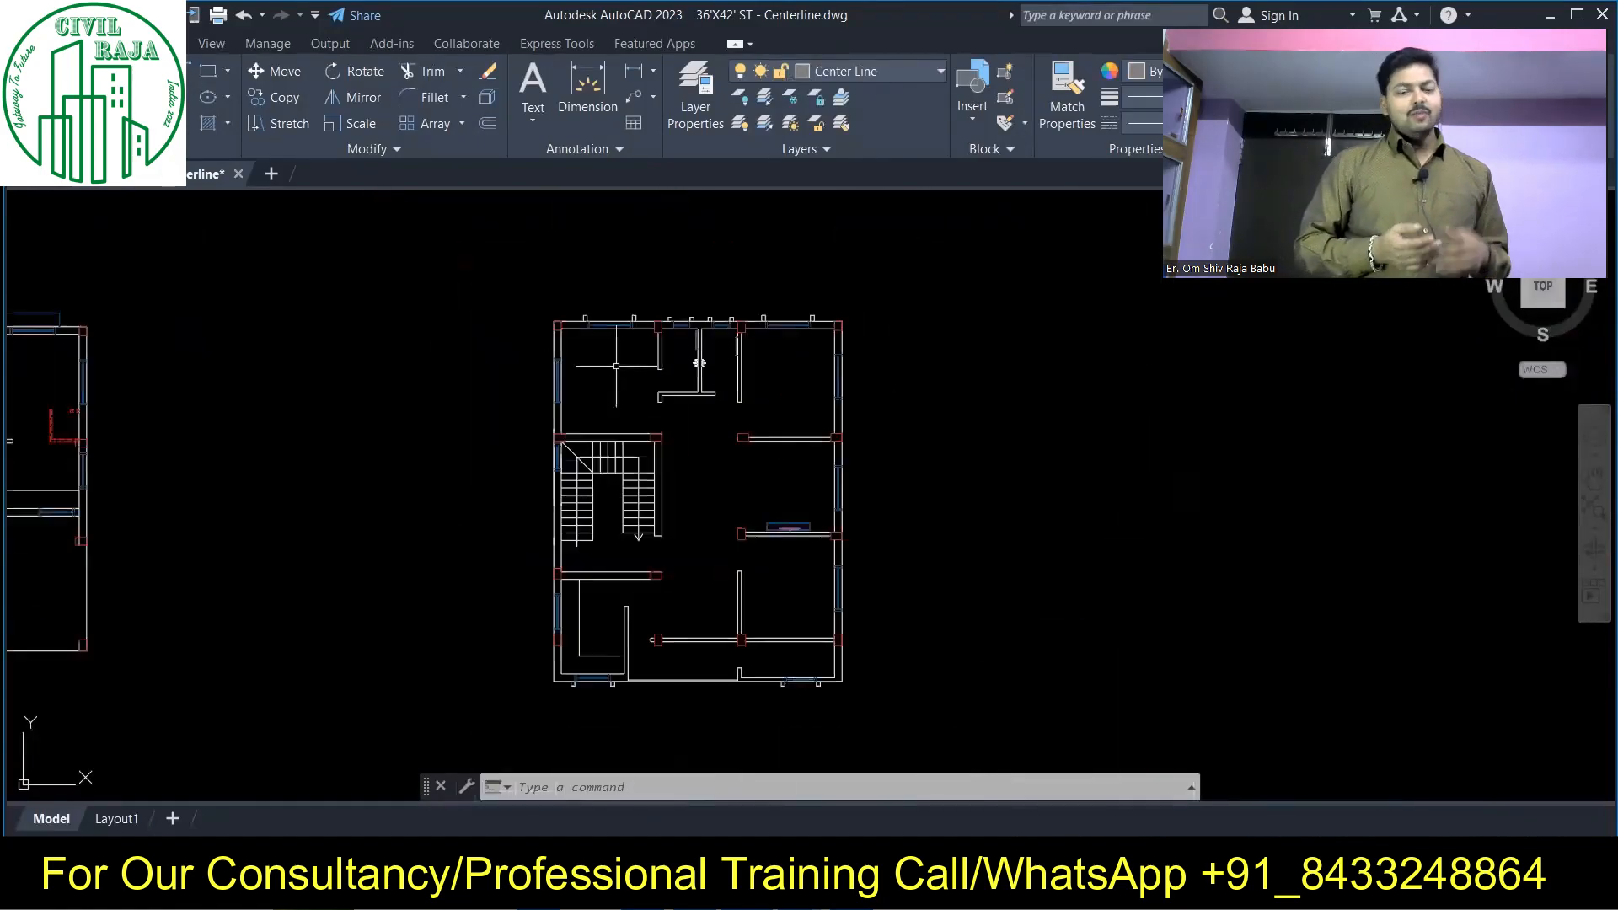
# - Open the layer properties palette
pyautogui.scroll(2, 579, 286)
pyautogui.click(695, 89)
pyautogui.moveTo(298, 167); pyautogui.dragTo(778, 311)
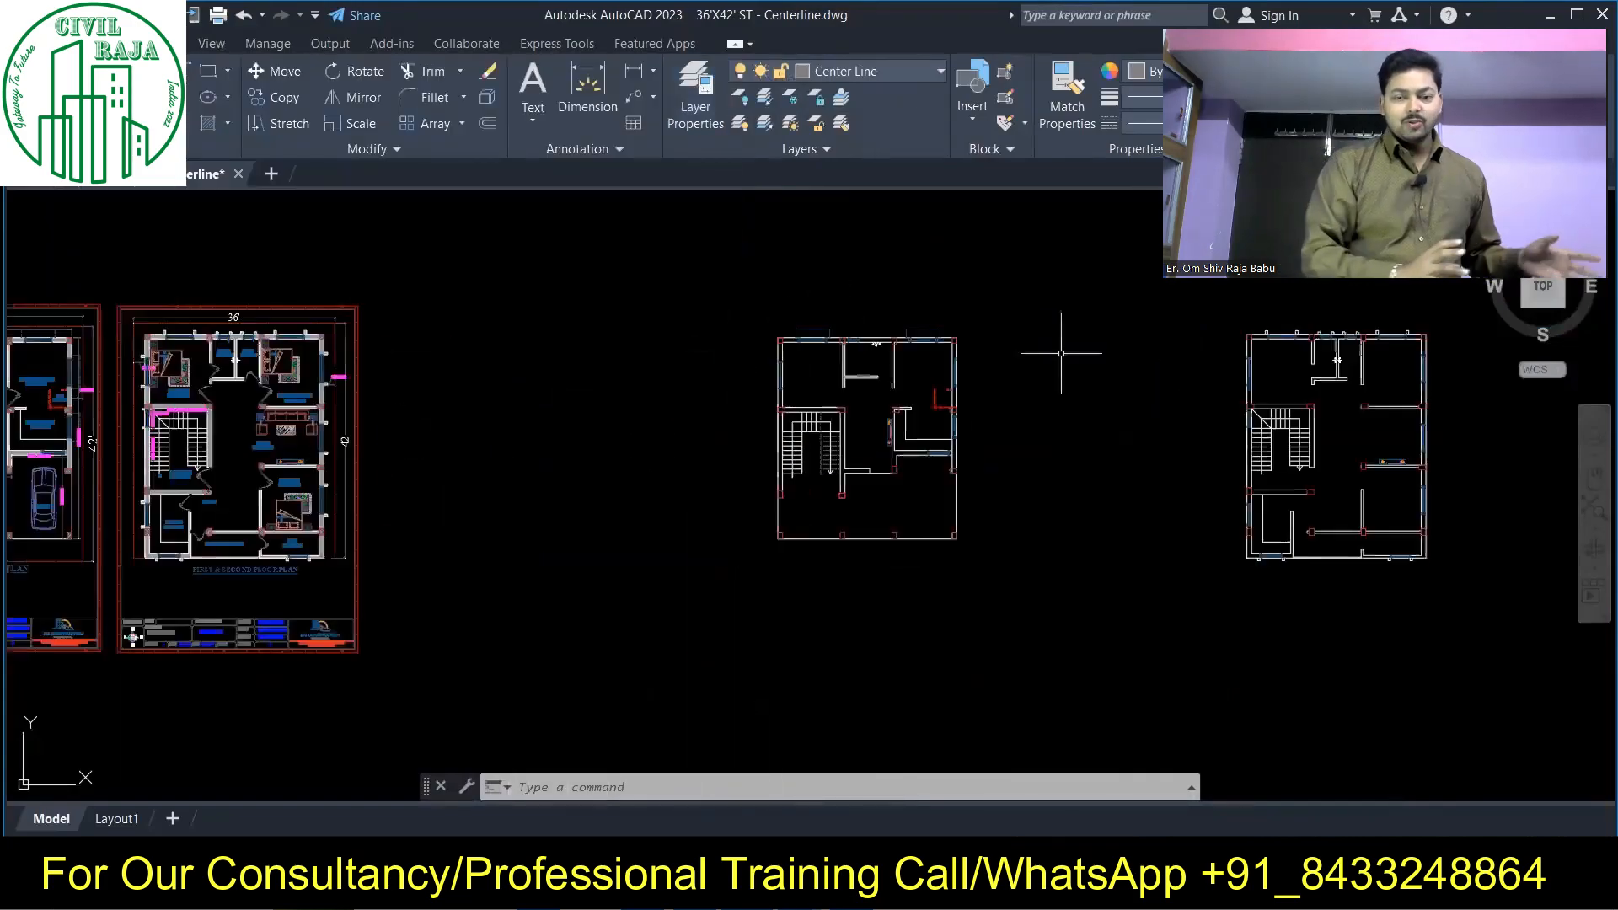
# - Draw a horizontal line along the top exterior wall of the first copied plan, extending past both side walls
pyautogui.moveTo(581, 458); pyautogui.dragTo(845, 458, button='middle')
pyautogui.scroll(5, 567, 455)
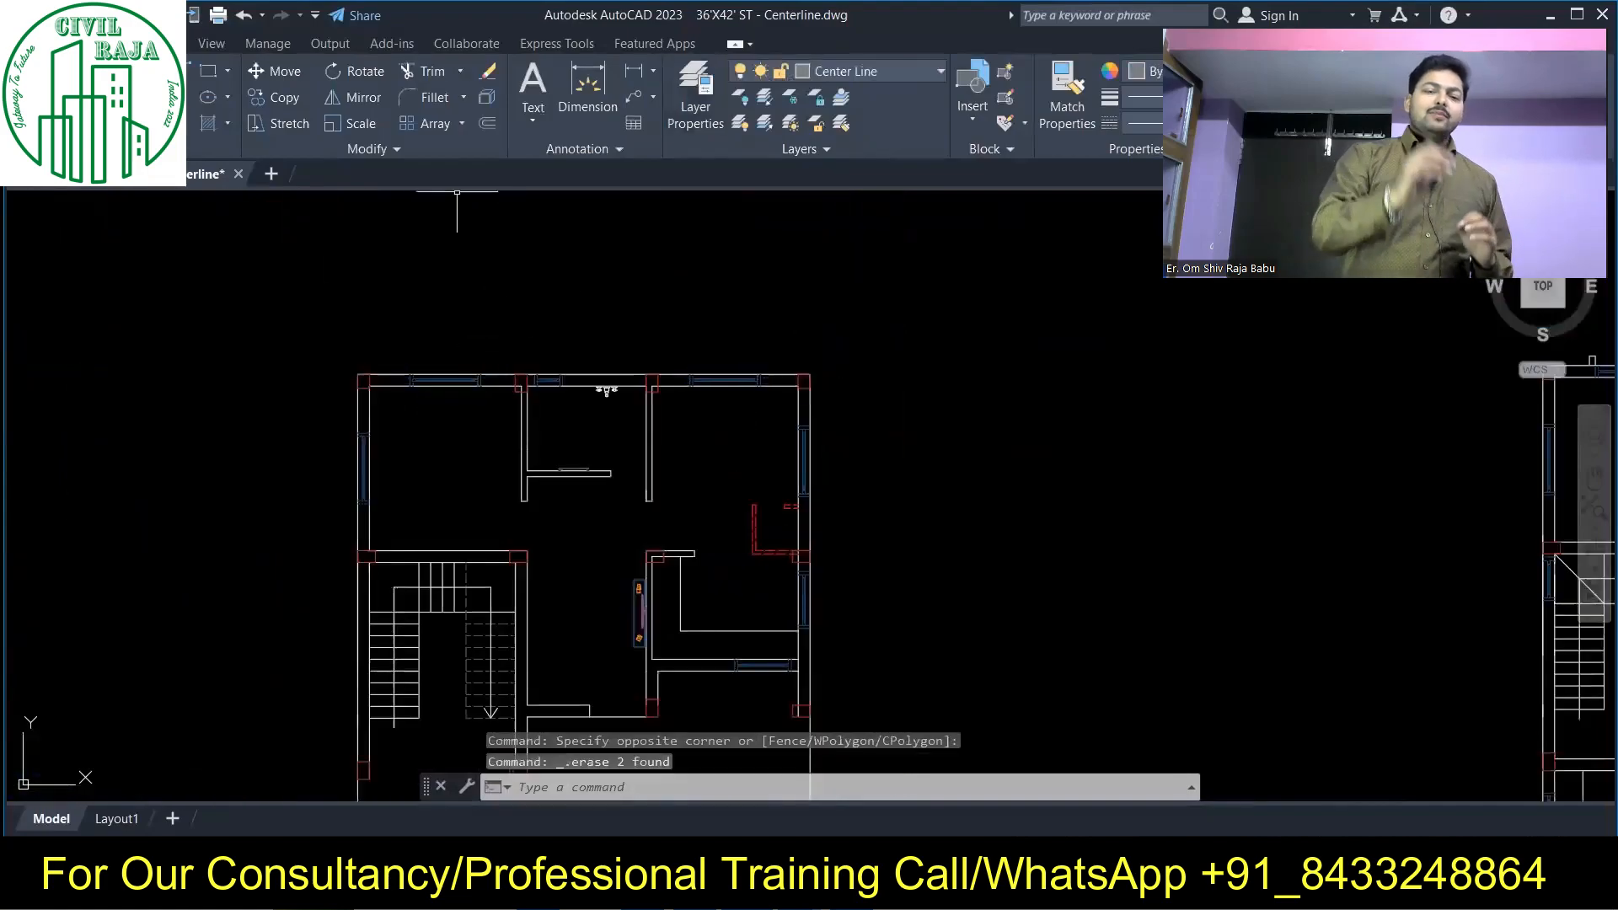
pyautogui.write('l')
pyautogui.press('Return')
pyautogui.scroll(3, 384, 367)
pyautogui.click(276, 394)
pyautogui.scroll(-2, 852, 398)
pyautogui.moveTo(1206, 408); pyautogui.dragTo(1035, 406, button='middle')
pyautogui.click(1171, 395)
pyautogui.press('Escape')
# - Copy the horizontal line from the top wall down to the toilet's partition wall
pyautogui.click(1346, 341)
pyautogui.click(283, 95)
pyautogui.scroll(6, 754, 404)
pyautogui.click(632, 362)
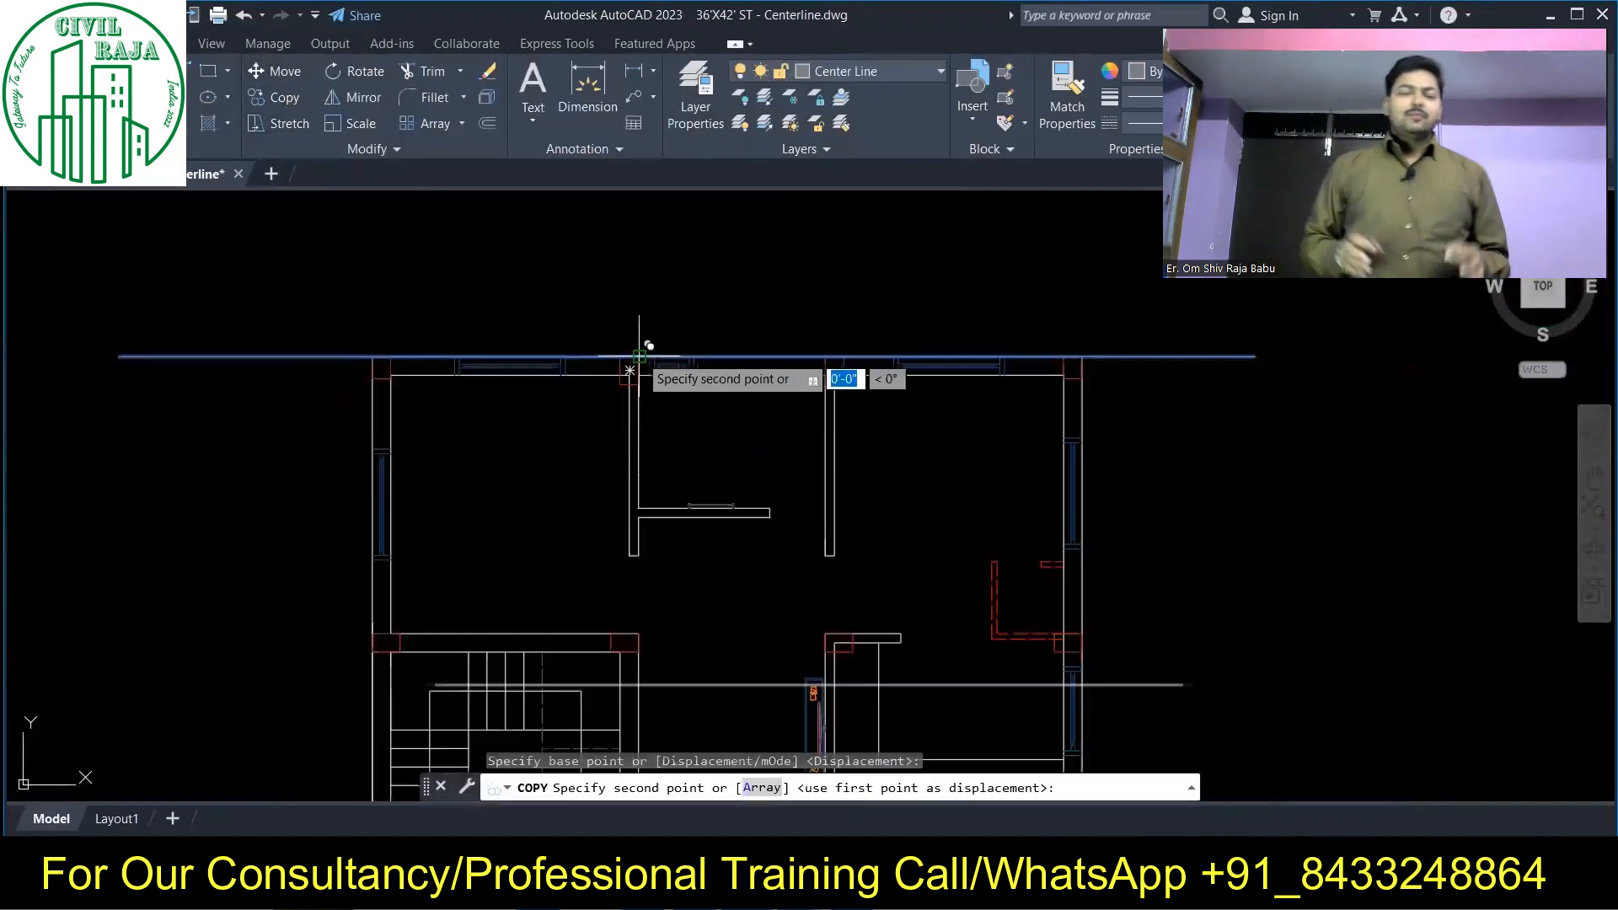
pyautogui.scroll(-6, 635, 358)
pyautogui.scroll(6, 634, 509)
pyautogui.click(632, 509)
# - Place further copies of the horizontal line at the middle column wall, porch wall, column below the stairs and bottom column row
pyautogui.scroll(-4, 632, 509)
pyautogui.moveTo(629, 707); pyautogui.dragTo(660, 535, button='middle')
pyautogui.click(661, 535)
pyautogui.scroll(-1, 660, 535)
pyautogui.moveTo(660, 770); pyautogui.dragTo(664, 588, button='middle')
pyautogui.scroll(1, 664, 588)
pyautogui.click(664, 588)
pyautogui.scroll(1, 632, 563)
pyautogui.click(632, 563)
pyautogui.scroll(-2, 696, 375)
pyautogui.scroll(7, 696, 611)
pyautogui.click(696, 599)
pyautogui.scroll(-9, 697, 598)
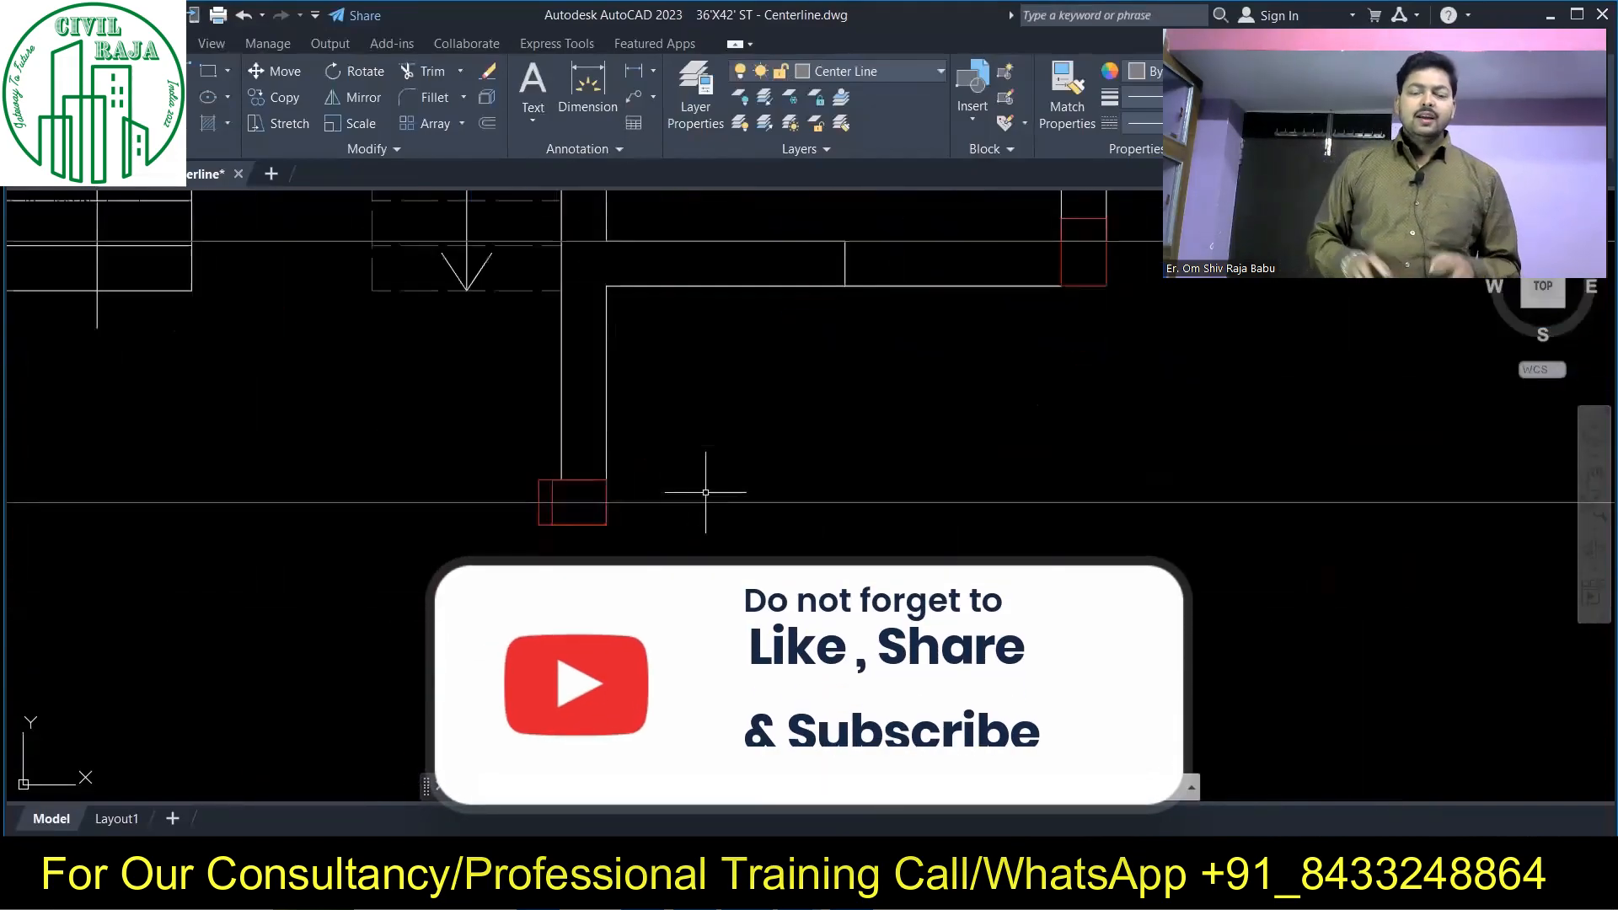
# - Move the horizontal line through the column below the stairs down to that column's lower edge
pyautogui.click(707, 494)
pyautogui.scroll(7, 706, 495)
pyautogui.write('m')
pyautogui.click(606, 502)
pyautogui.click(605, 525)
# - Copy the porch wall's horizontal line up to the lower face of the kitchen wall
pyautogui.scroll(-4, 679, 468)
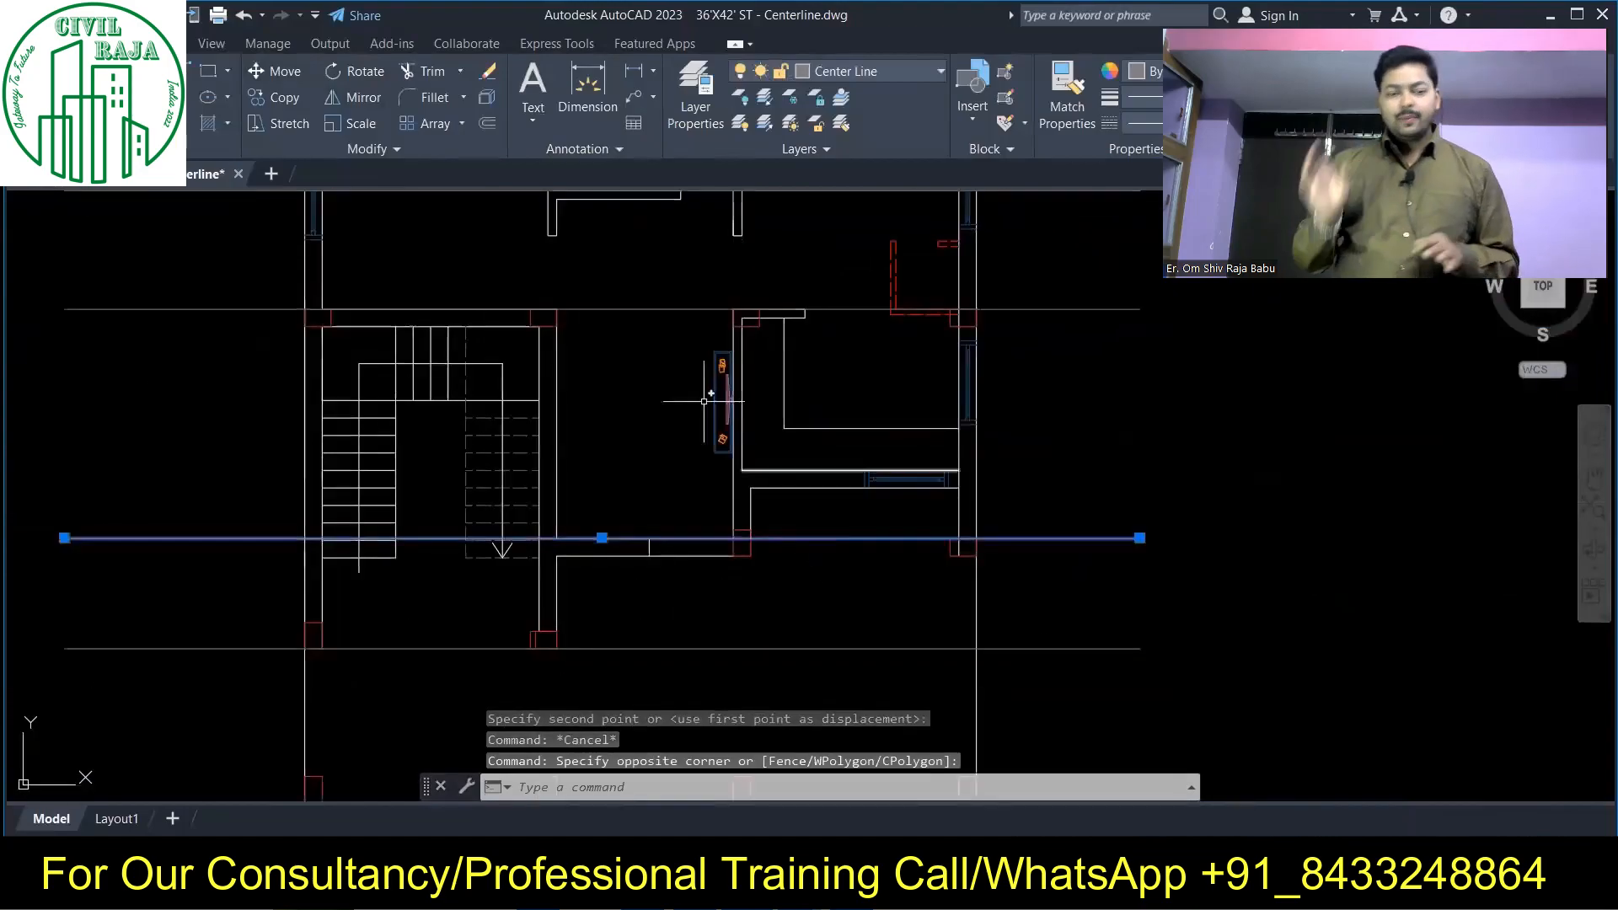
pyautogui.write('co')
pyautogui.scroll(4, 800, 514)
pyautogui.click(667, 446)
pyautogui.press('Escape')
# - Move the horizontal lines on the upper faces of the middle column wall and porch wall down by 5"
pyautogui.scroll(-4, 658, 472)
pyautogui.moveTo(766, 211); pyautogui.dragTo(765, 477, button='middle')
pyautogui.scroll(2, 765, 477)
pyautogui.click(1011, 379)
pyautogui.click(935, 334)
pyautogui.scroll(-2, 1018, 329)
pyautogui.click(1036, 657)
pyautogui.click(994, 603)
pyautogui.moveTo(1025, 690); pyautogui.dragTo(1037, 519, button='middle')
pyautogui.click(273, 71)
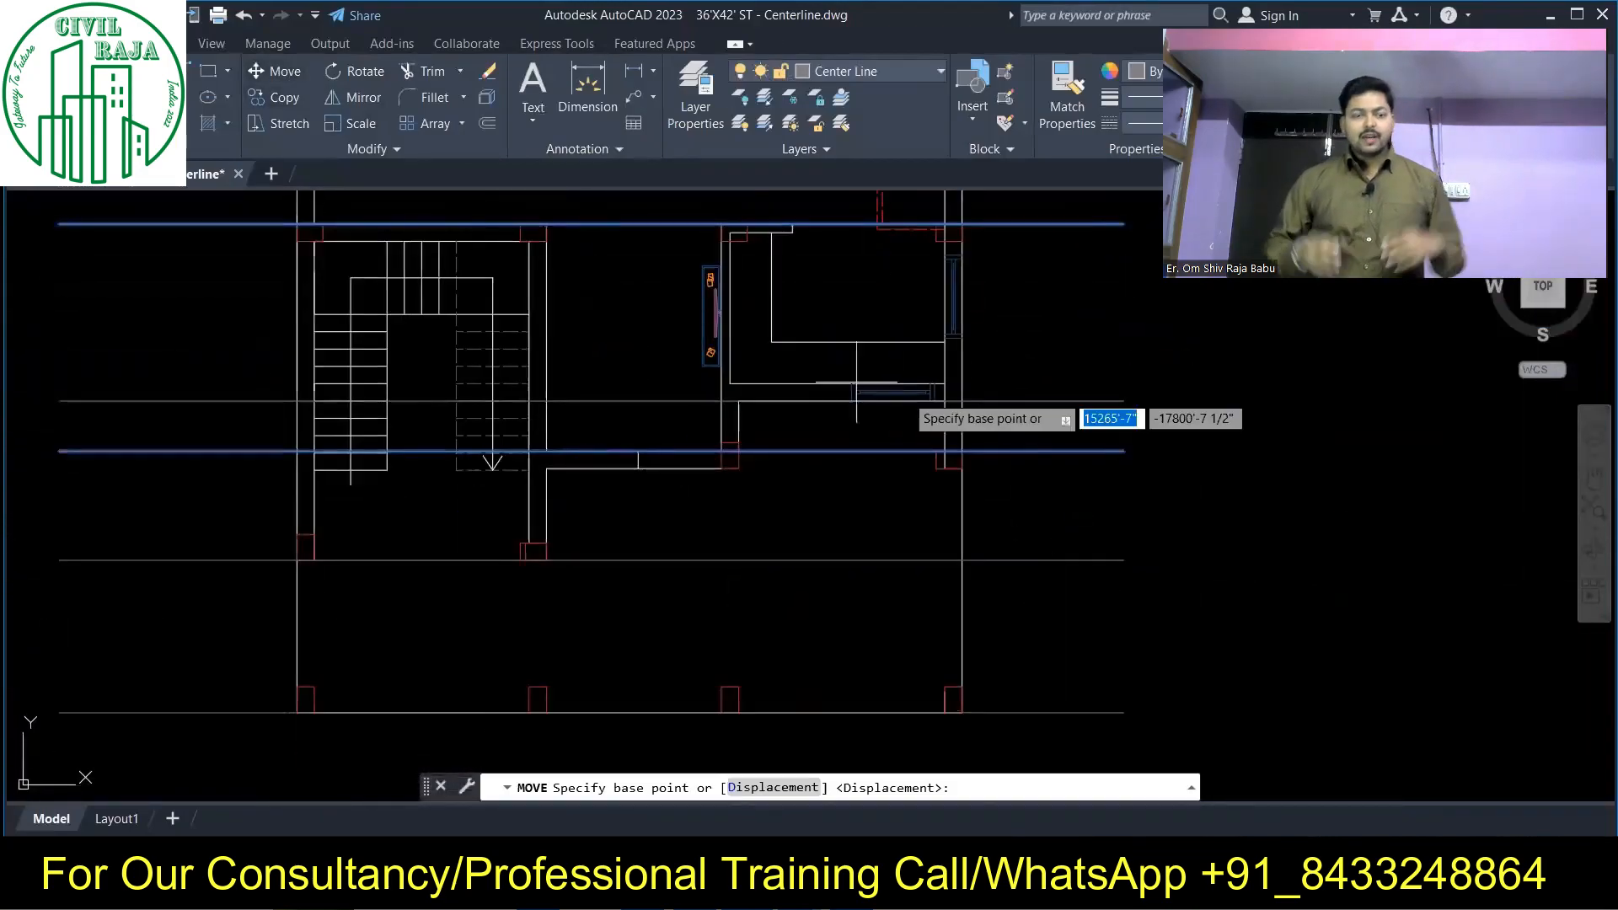
pyautogui.click(900, 389)
pyautogui.write('5"')
pyautogui.press('Return')
# - Move the horizontal line on the lower face of the kitchen wall up by 5"
pyautogui.click(1063, 539)
pyautogui.click(1083, 422)
pyautogui.click(1049, 379)
pyautogui.moveTo(1074, 327); pyautogui.dragTo(1038, 562, button='middle')
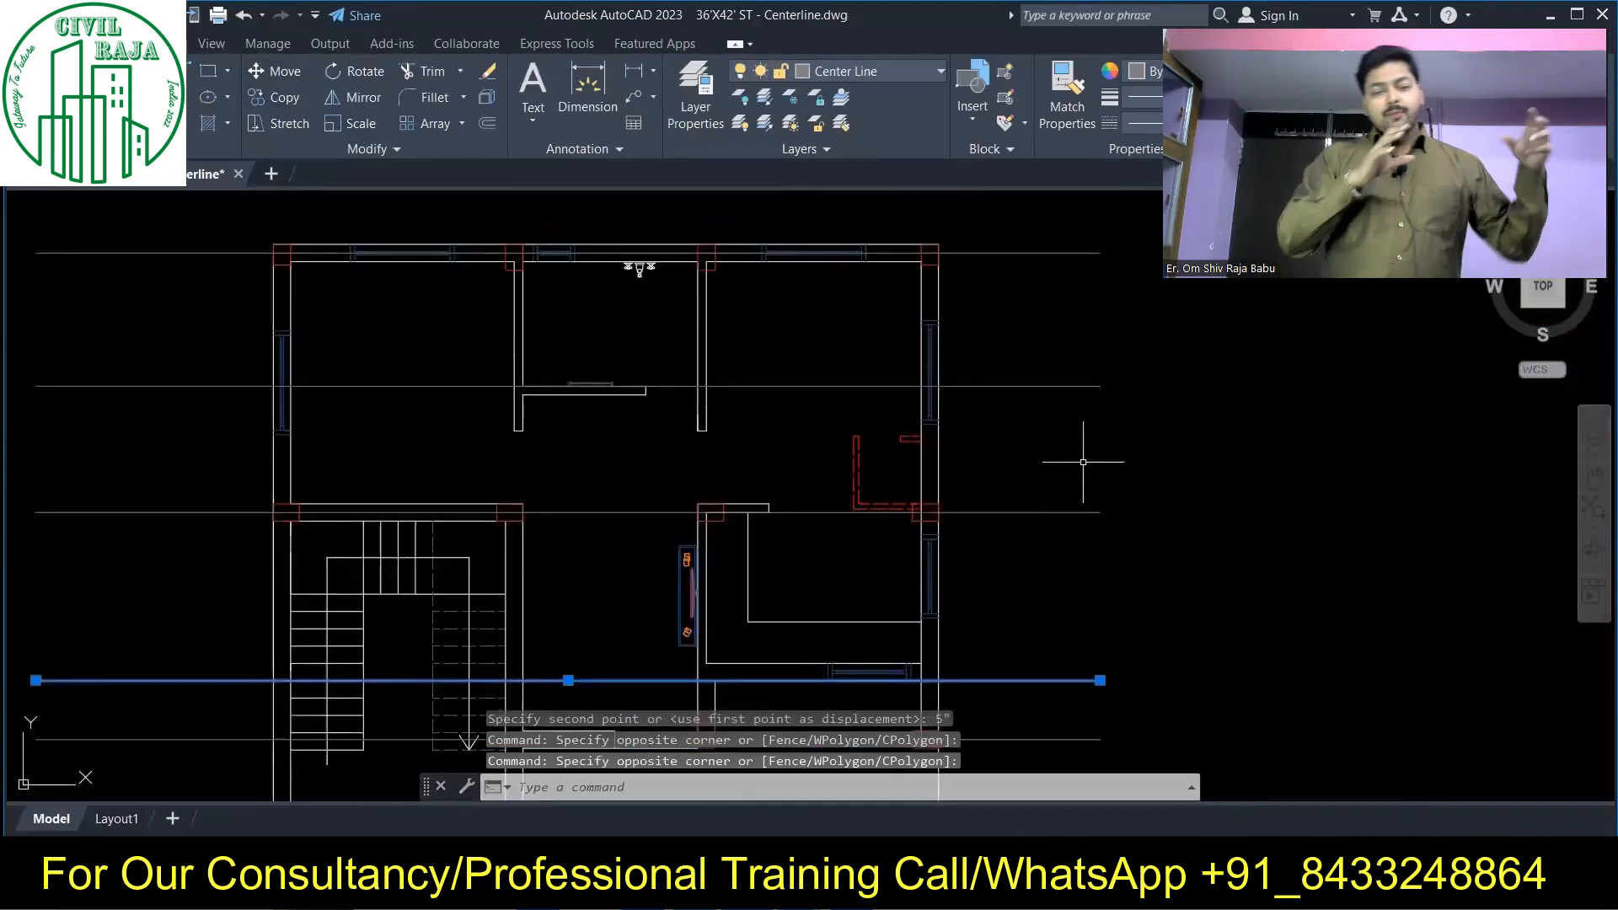
pyautogui.write('5"')
pyautogui.press('Return')
# - Draw a long vertical line beside the first copied plan, running past its upper edge
pyautogui.moveTo(1208, 608); pyautogui.dragTo(1267, 570, button='middle')
pyautogui.moveTo(975, 214); pyautogui.dragTo(1004, 334, button='middle')
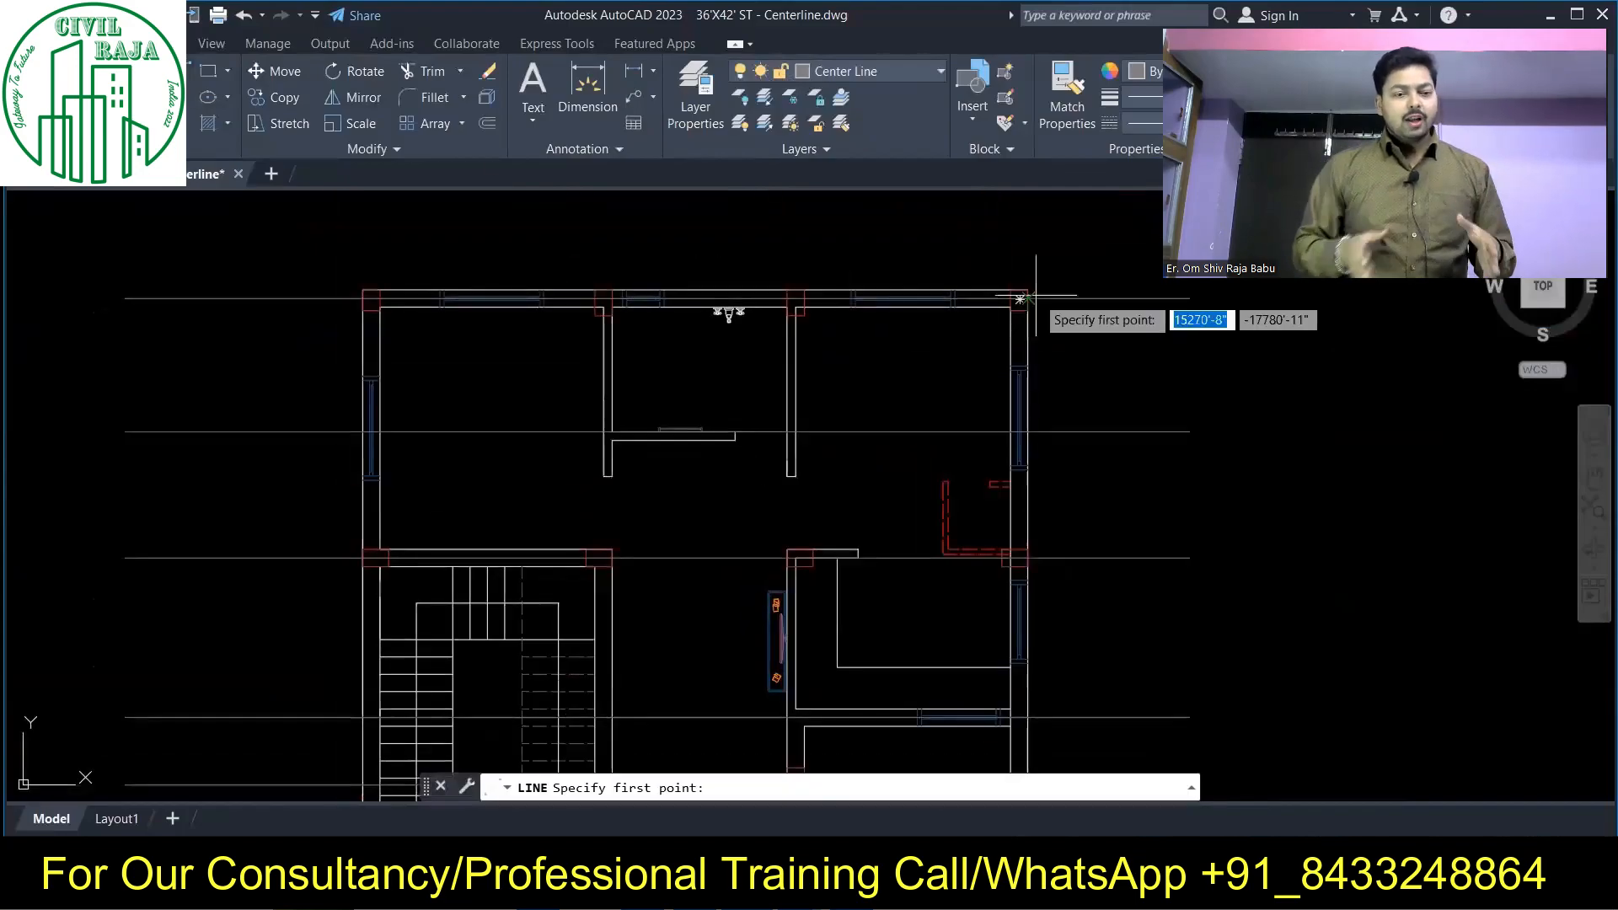
pyautogui.scroll(-4, 1032, 299)
pyautogui.click(704, 251)
# - Copy the vertical line onto the left faces of the four column lines in the first copied plan
pyautogui.scroll(2, 709, 268)
pyautogui.click(709, 268)
pyautogui.click(657, 244)
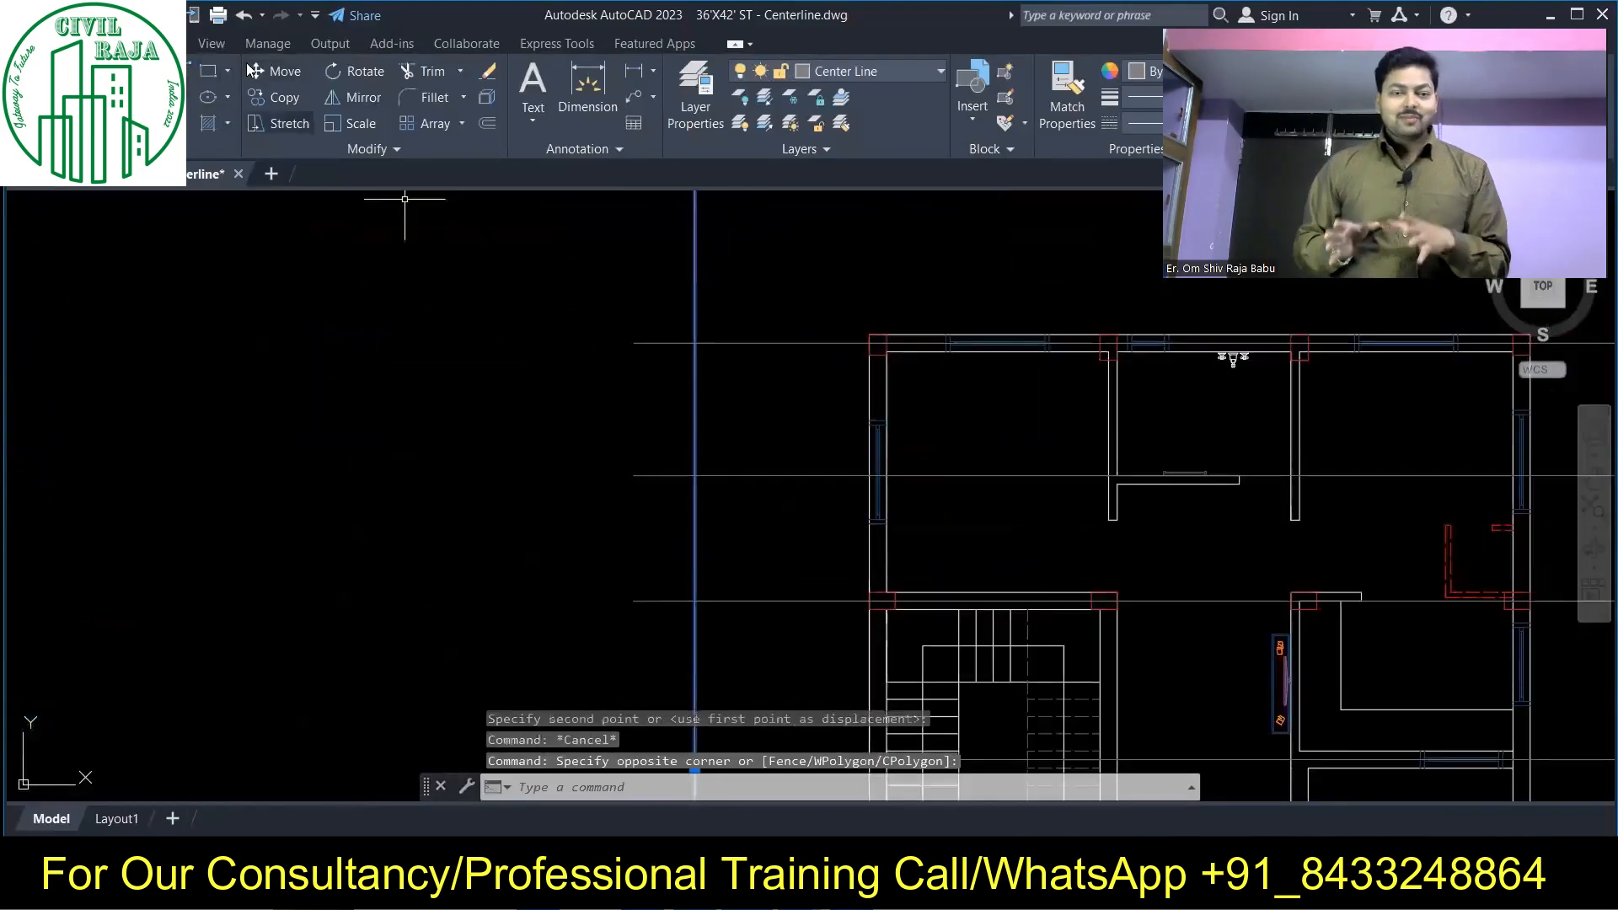
pyautogui.click(694, 343)
pyautogui.scroll(4, 889, 354)
pyautogui.click(806, 303)
pyautogui.click(877, 341)
pyautogui.click(851, 362)
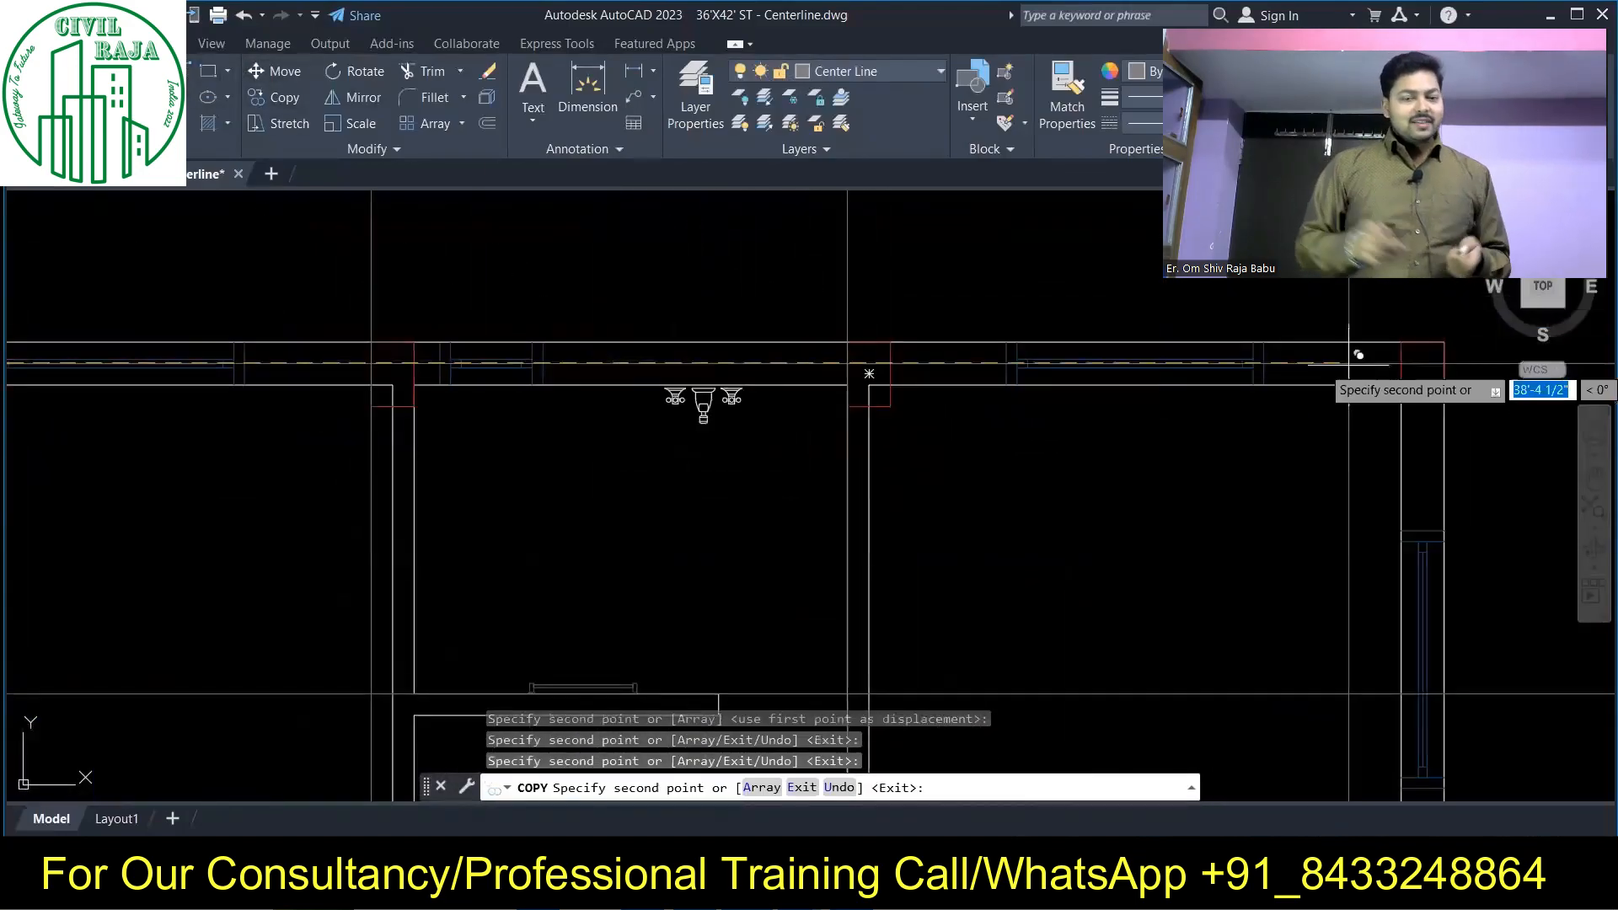
pyautogui.click(1405, 362)
pyautogui.press('Escape')
# - Move the four copied vertical lines 5" to the right, into the column centres
pyautogui.click(1162, 311)
pyautogui.write('5"')
pyautogui.press('Return')
pyautogui.scroll(-1, 1103, 354)
pyautogui.moveTo(1152, 464); pyautogui.dragTo(1112, 351, button='middle')
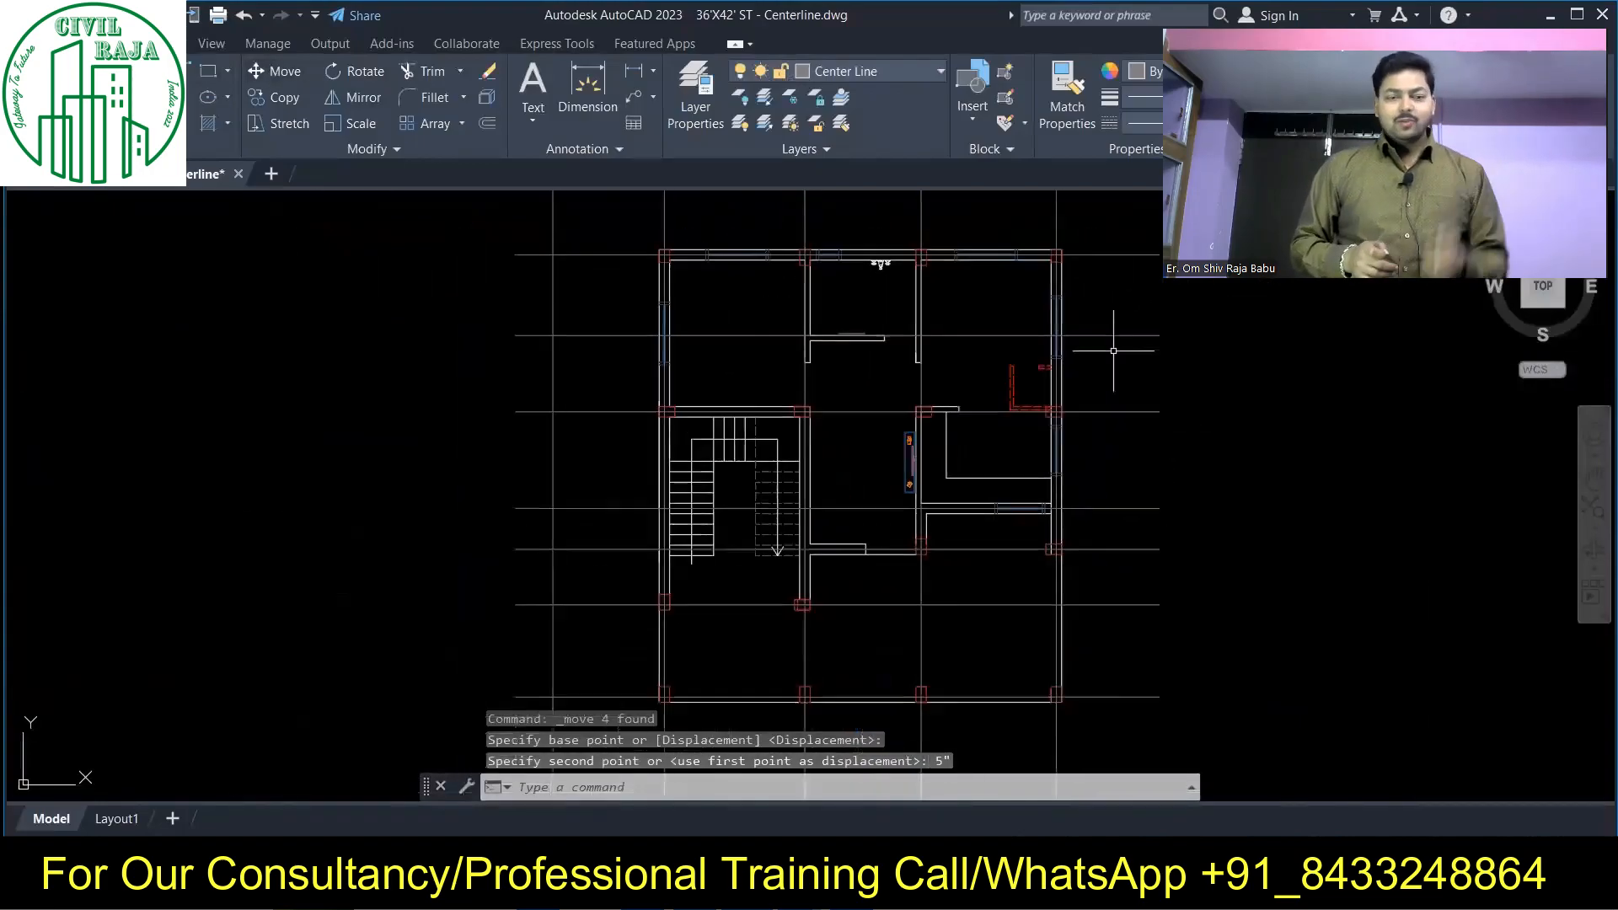
pyautogui.scroll(-1, 1116, 351)
pyautogui.moveTo(1185, 311); pyautogui.dragTo(979, 324, button='middle')
pyautogui.click(953, 619)
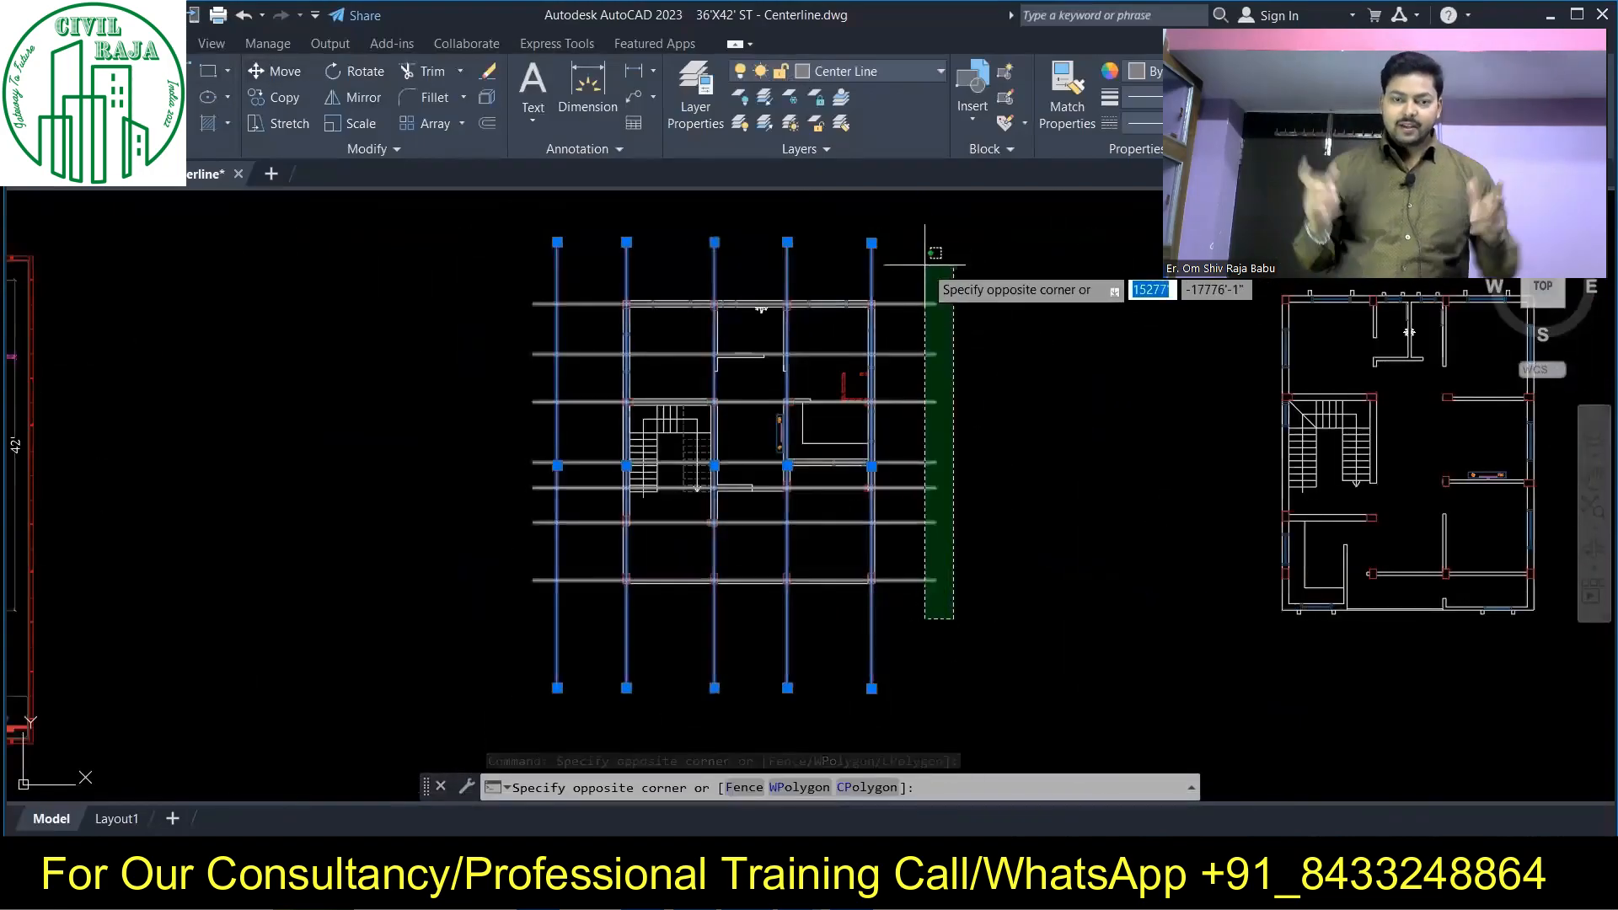
pyautogui.click(925, 265)
pyautogui.click(274, 71)
pyautogui.scroll(5, 626, 282)
pyautogui.click(620, 513)
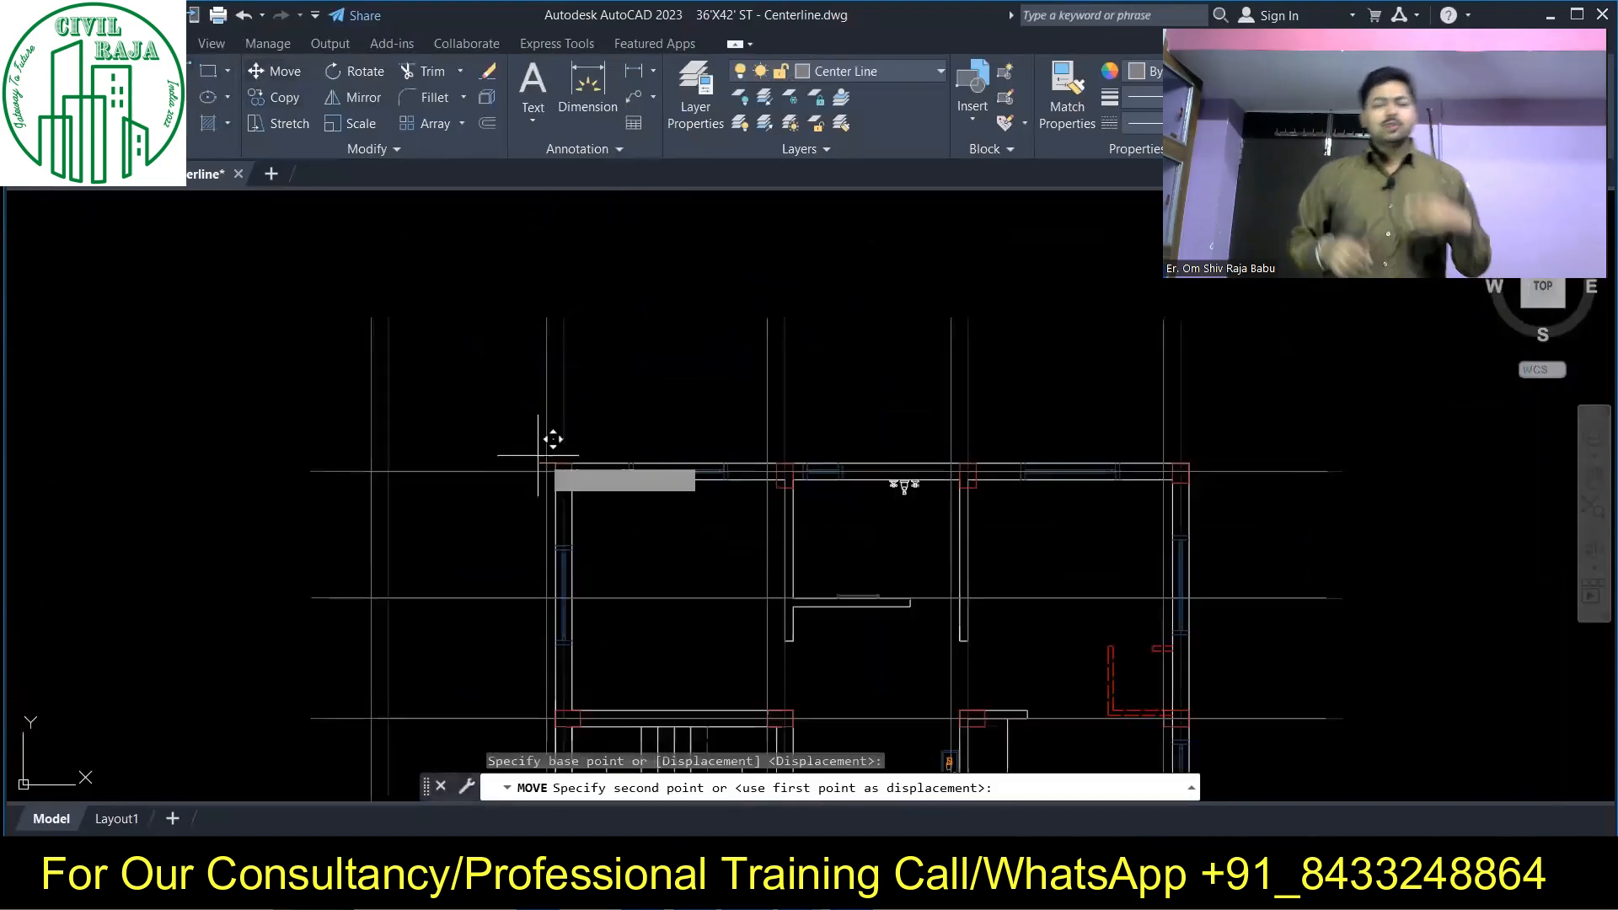
pyautogui.scroll(-6, 586, 479)
pyautogui.scroll(4, 905, 473)
pyautogui.click(900, 502)
pyautogui.press('Escape')
# - Copy the first plan's full set of horizontal and vertical grid lines onto the second plan, aligned at the same corner column
pyautogui.scroll(-1, 703, 292)
pyautogui.click(1032, 304)
pyautogui.click(670, 295)
pyautogui.click(1099, 637)
pyautogui.click(1011, 325)
pyautogui.click(283, 97)
pyautogui.scroll(2, 750, 339)
pyautogui.click(750, 339)
pyautogui.click(694, 598)
pyautogui.scroll(-1, 695, 598)
pyautogui.moveTo(786, 569); pyautogui.dragTo(665, 419, button='middle')
pyautogui.press('Escape')
# - Dimension the spacing between the first and second column lines above the first plan
pyautogui.click(587, 88)
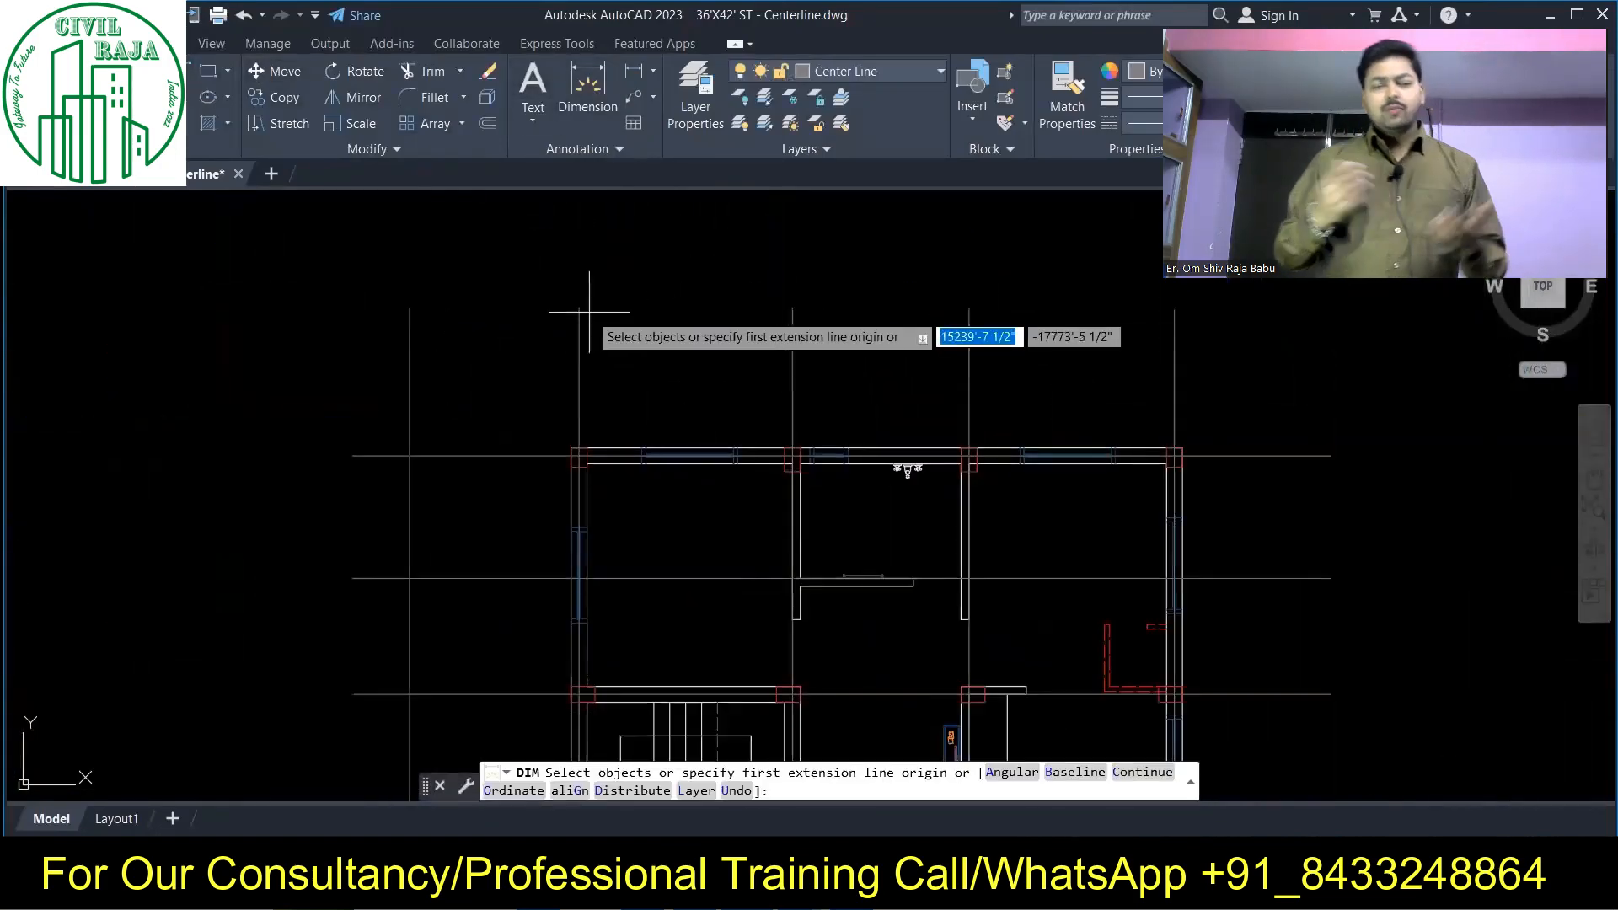
pyautogui.scroll(2, 576, 453)
pyautogui.click(590, 462)
pyautogui.click(1143, 444)
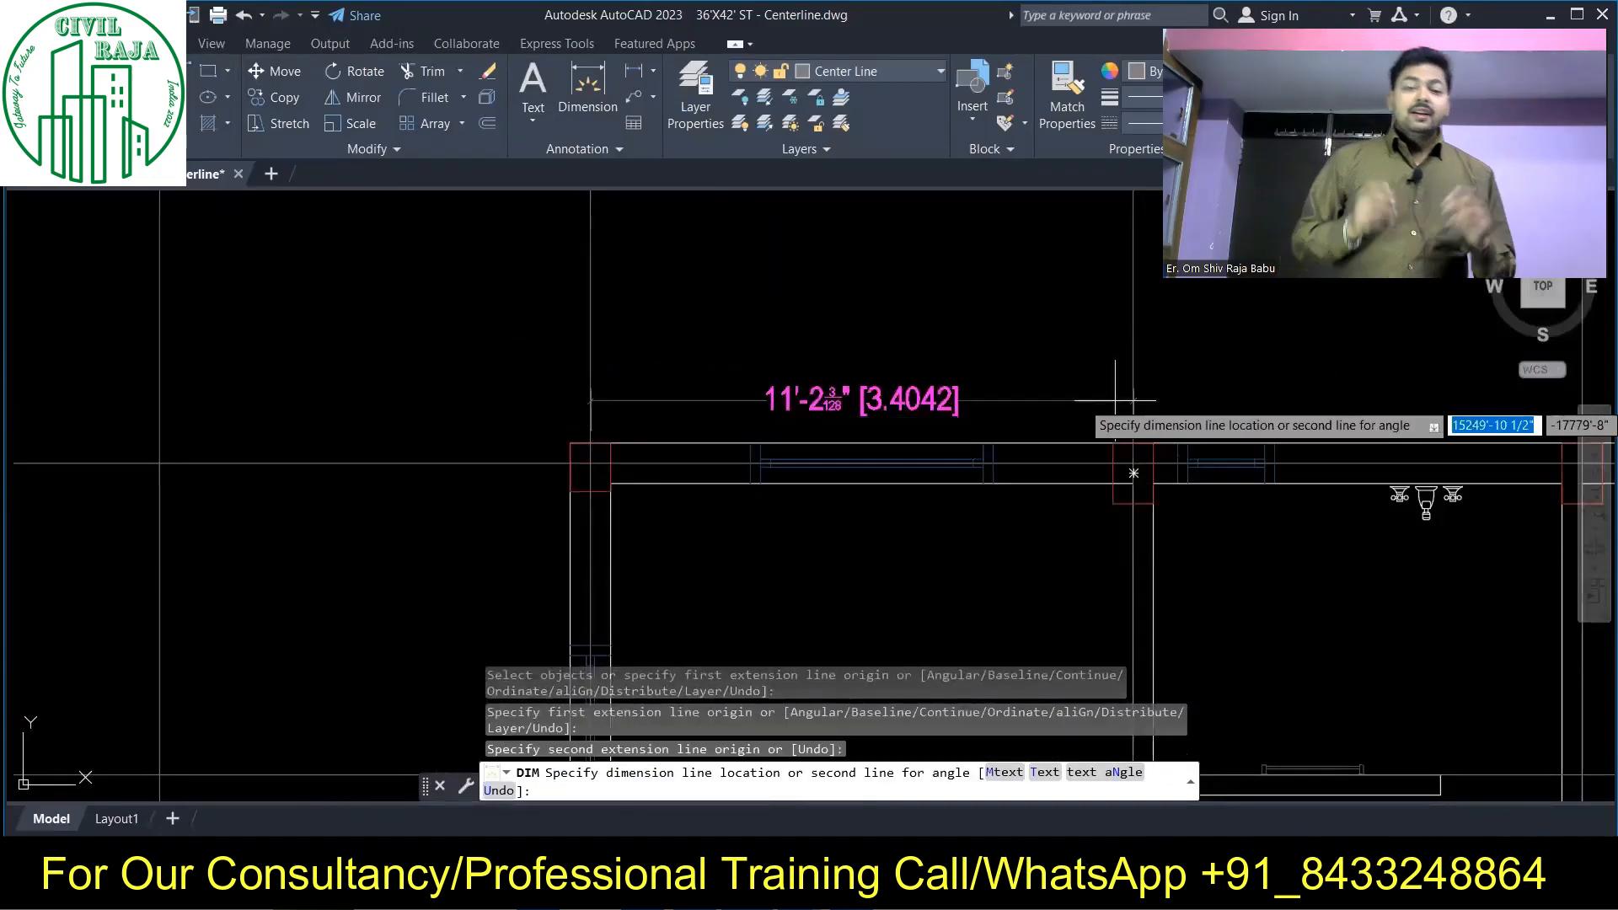
pyautogui.click(1115, 401)
# - Dimension from the first column line to the third and last column lines, stacked above the first plan
pyautogui.click(590, 462)
pyautogui.scroll(-2, 589, 462)
pyautogui.scroll(3, 1012, 468)
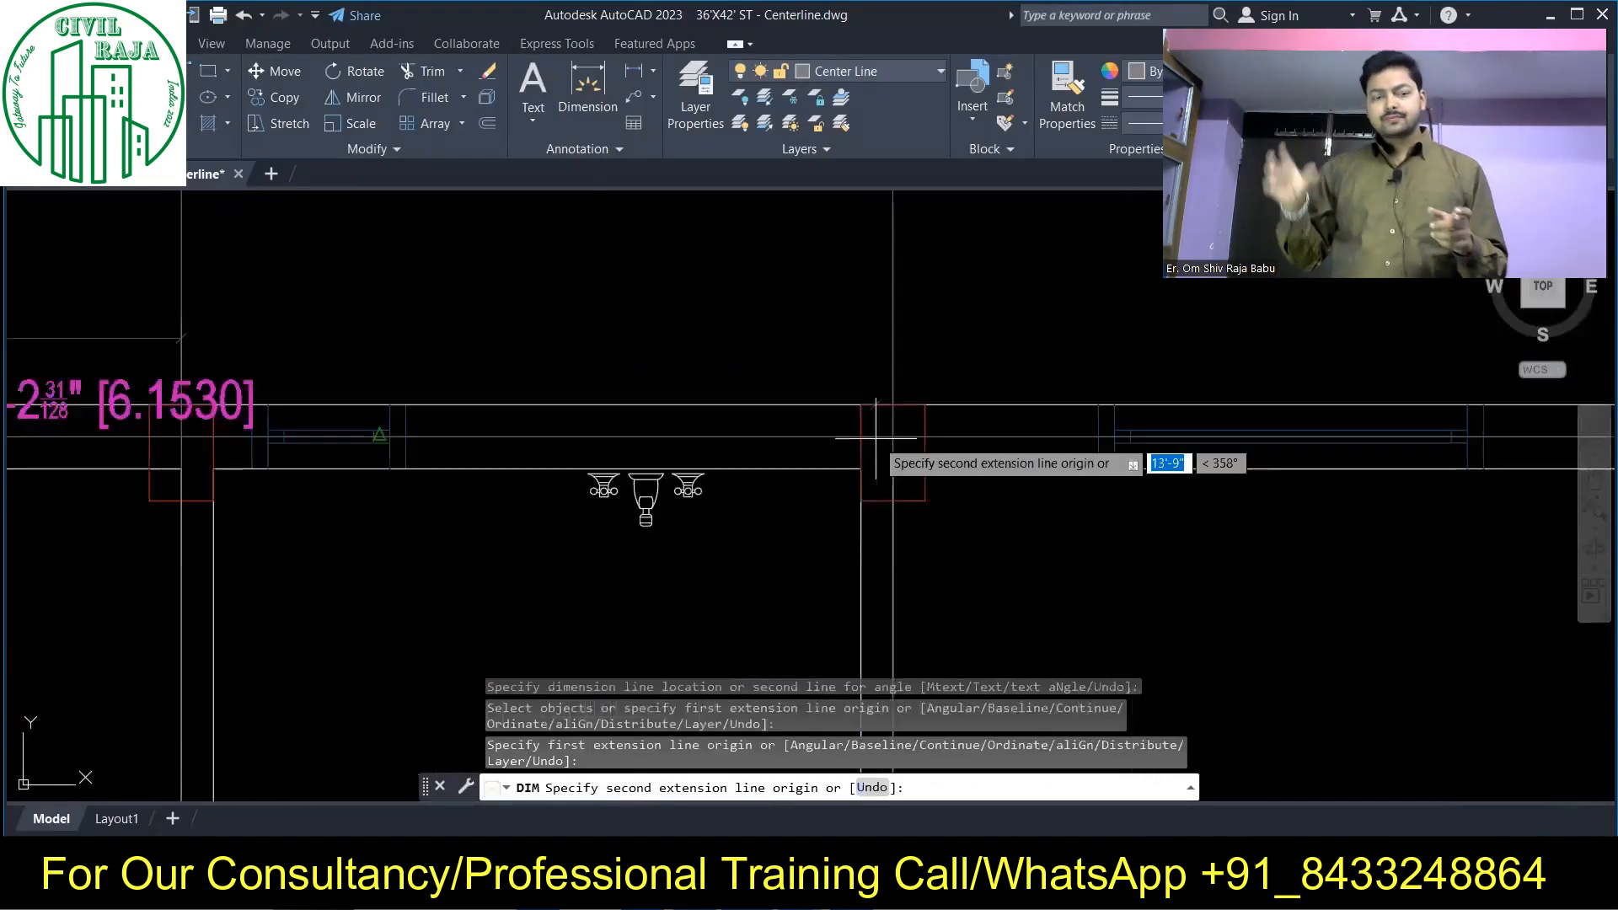
pyautogui.click(891, 441)
pyautogui.scroll(-2, 896, 358)
pyautogui.click(895, 315)
pyautogui.click(282, 390)
pyautogui.click(1218, 389)
pyautogui.click(1218, 264)
# - Dimension from the top horizontal grid line down to the second and third lines, left of the first plan
pyautogui.scroll(2, 415, 352)
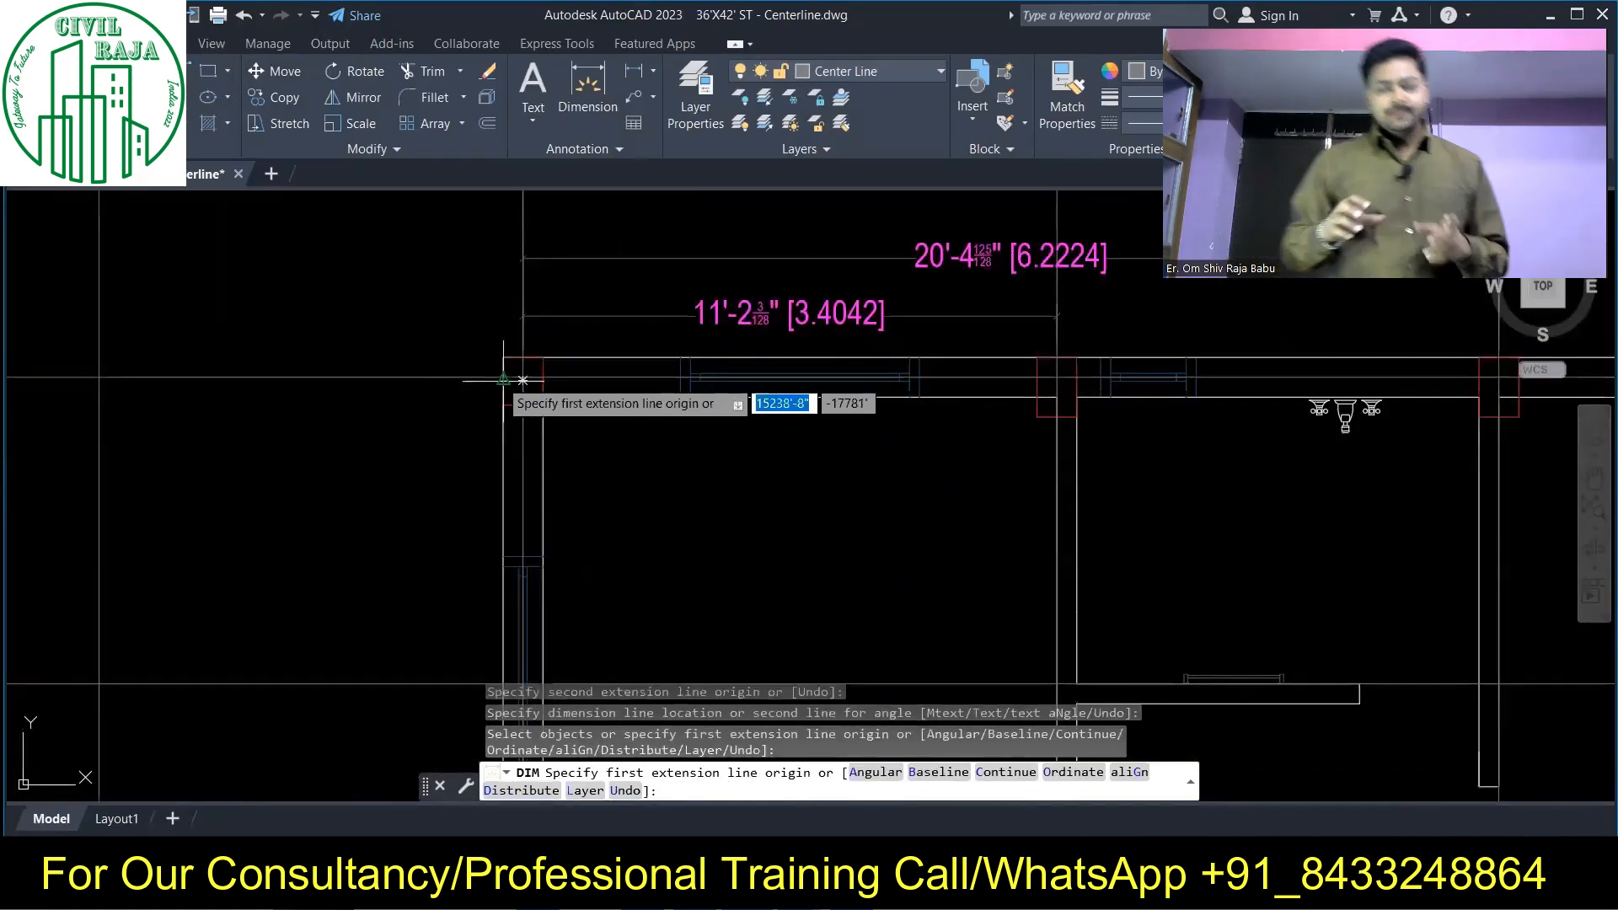
pyautogui.click(522, 377)
pyautogui.moveTo(506, 589); pyautogui.dragTo(506, 421, button='middle')
pyautogui.click(529, 513)
pyautogui.click(433, 509)
pyautogui.moveTo(483, 275); pyautogui.dragTo(489, 375, button='middle')
pyautogui.click(533, 312)
pyautogui.scroll(-3, 506, 539)
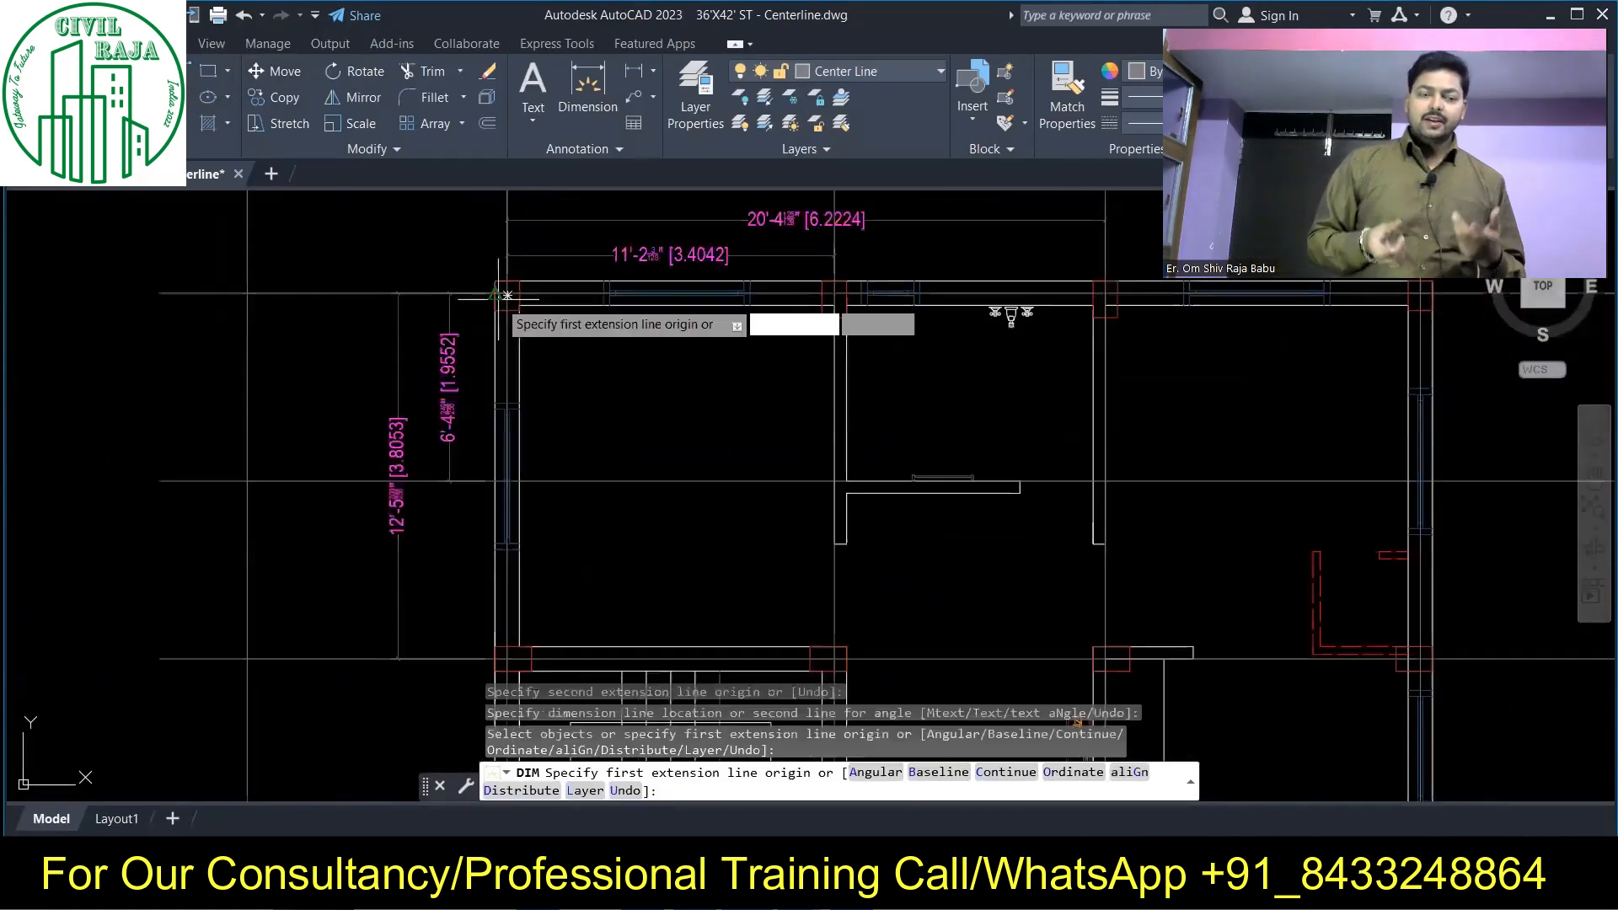
# - Dimension from the top horizontal grid line down to the fourth and fifth lines, stacked outward beside the first plan
pyautogui.scroll(2, 472, 404)
pyautogui.click(401, 522)
pyautogui.click(402, 521)
pyautogui.scroll(4, 437, 293)
pyautogui.click(486, 299)
pyautogui.scroll(-5, 446, 324)
pyautogui.scroll(4, 447, 480)
pyautogui.click(455, 483)
pyautogui.scroll(-2, 448, 487)
pyautogui.click(287, 473)
# - Dimension from the top horizontal grid line down to the sixth and bottom lines, stacked outward beside the first plan
pyautogui.scroll(-3, 416, 442)
pyautogui.scroll(6, 418, 352)
pyautogui.click(521, 372)
pyautogui.scroll(-5, 524, 374)
pyautogui.scroll(3, 520, 632)
pyautogui.click(545, 457)
pyautogui.click(313, 472)
pyautogui.scroll(-4, 430, 473)
pyautogui.scroll(6, 504, 379)
pyautogui.click(506, 380)
pyautogui.scroll(5, 553, 624)
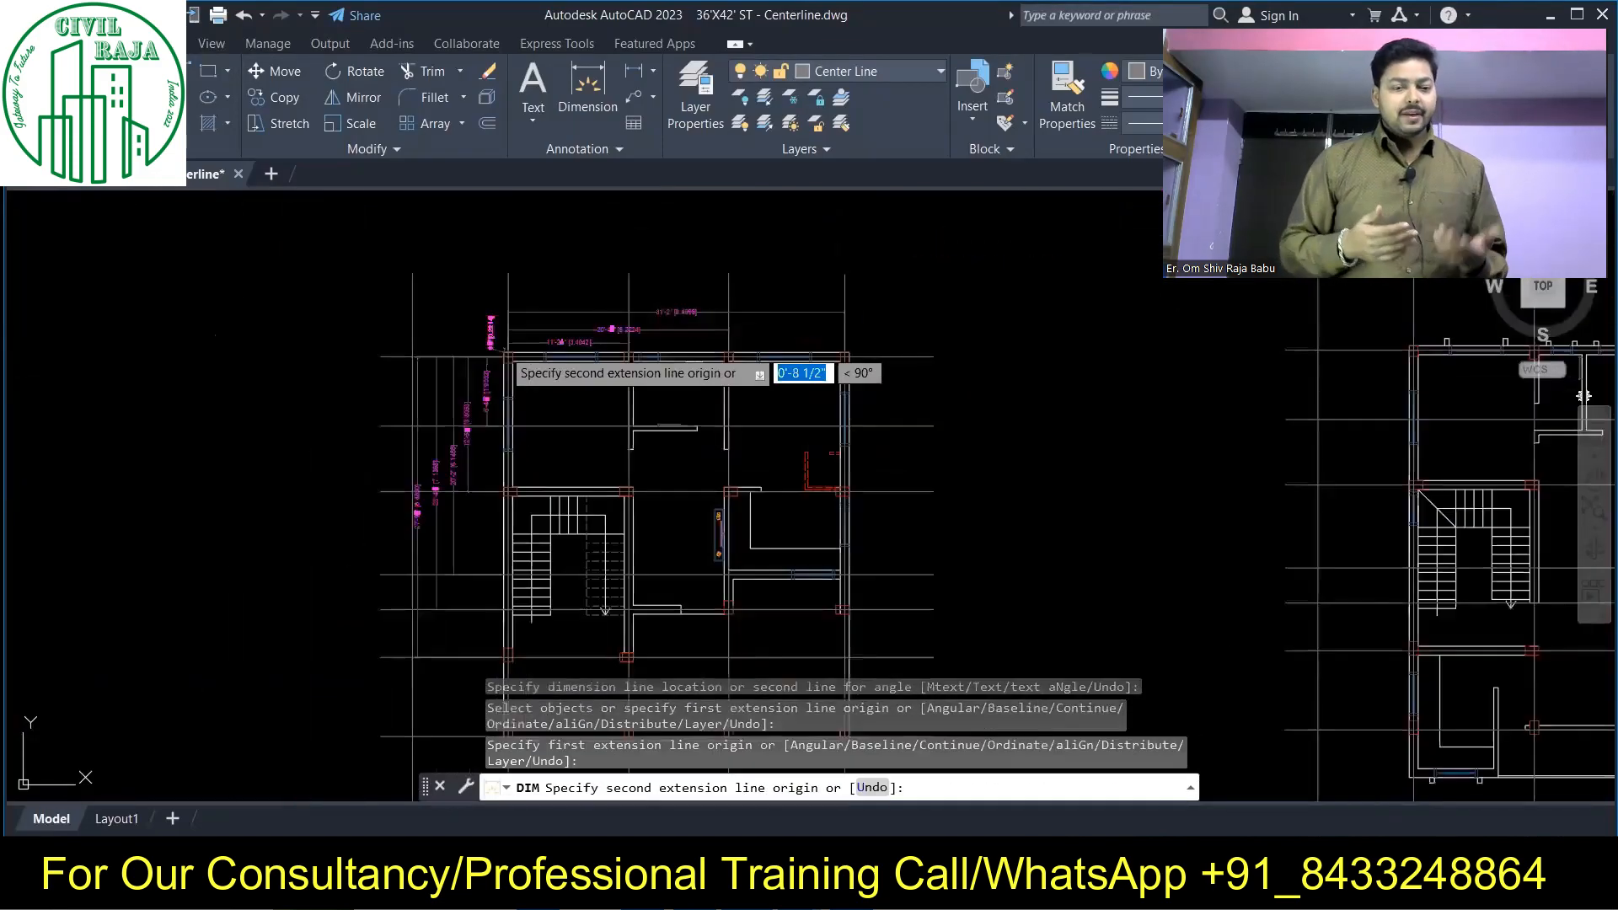
pyautogui.click(556, 617)
pyautogui.click(133, 640)
pyautogui.press('Escape')
# - Delete the stray dimension beside the first plan
pyautogui.click(255, 657)
pyautogui.click(167, 691)
pyautogui.press('Delete')
pyautogui.scroll(-7, 167, 674)
pyautogui.scroll(7, 354, 397)
pyautogui.moveTo(271, 252); pyautogui.dragTo(141, 462, button='middle')
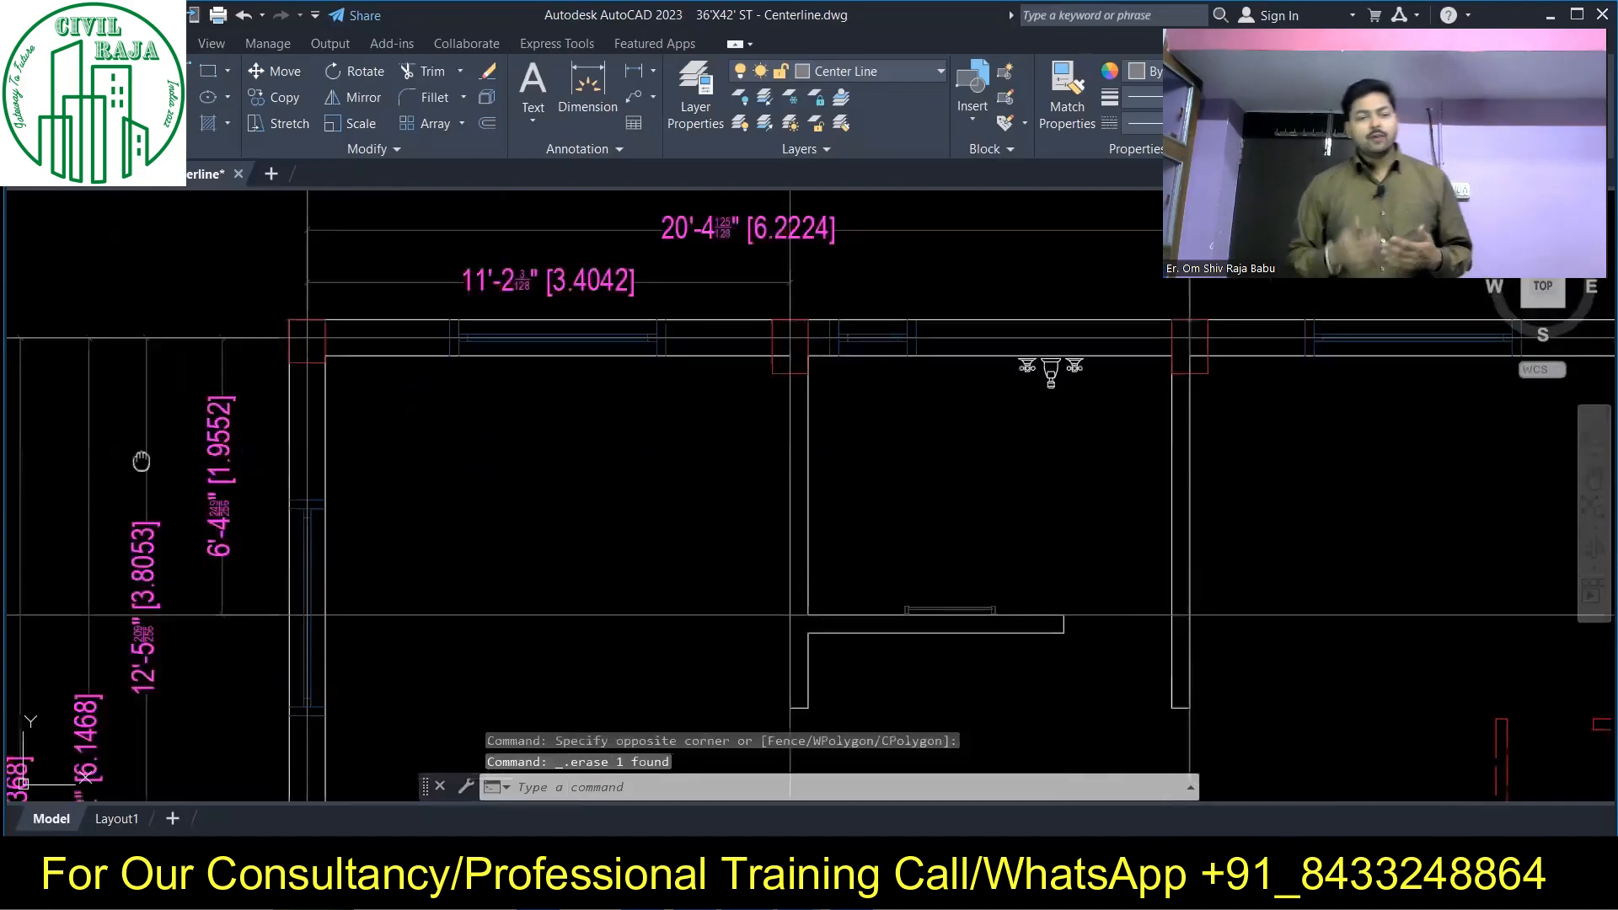
# - Move the second plan's second horizontal grid line down onto the wall below the toilets
pyautogui.moveTo(520, 429); pyautogui.dragTo(587, 381, button='middle')
pyautogui.scroll(-5, 599, 371)
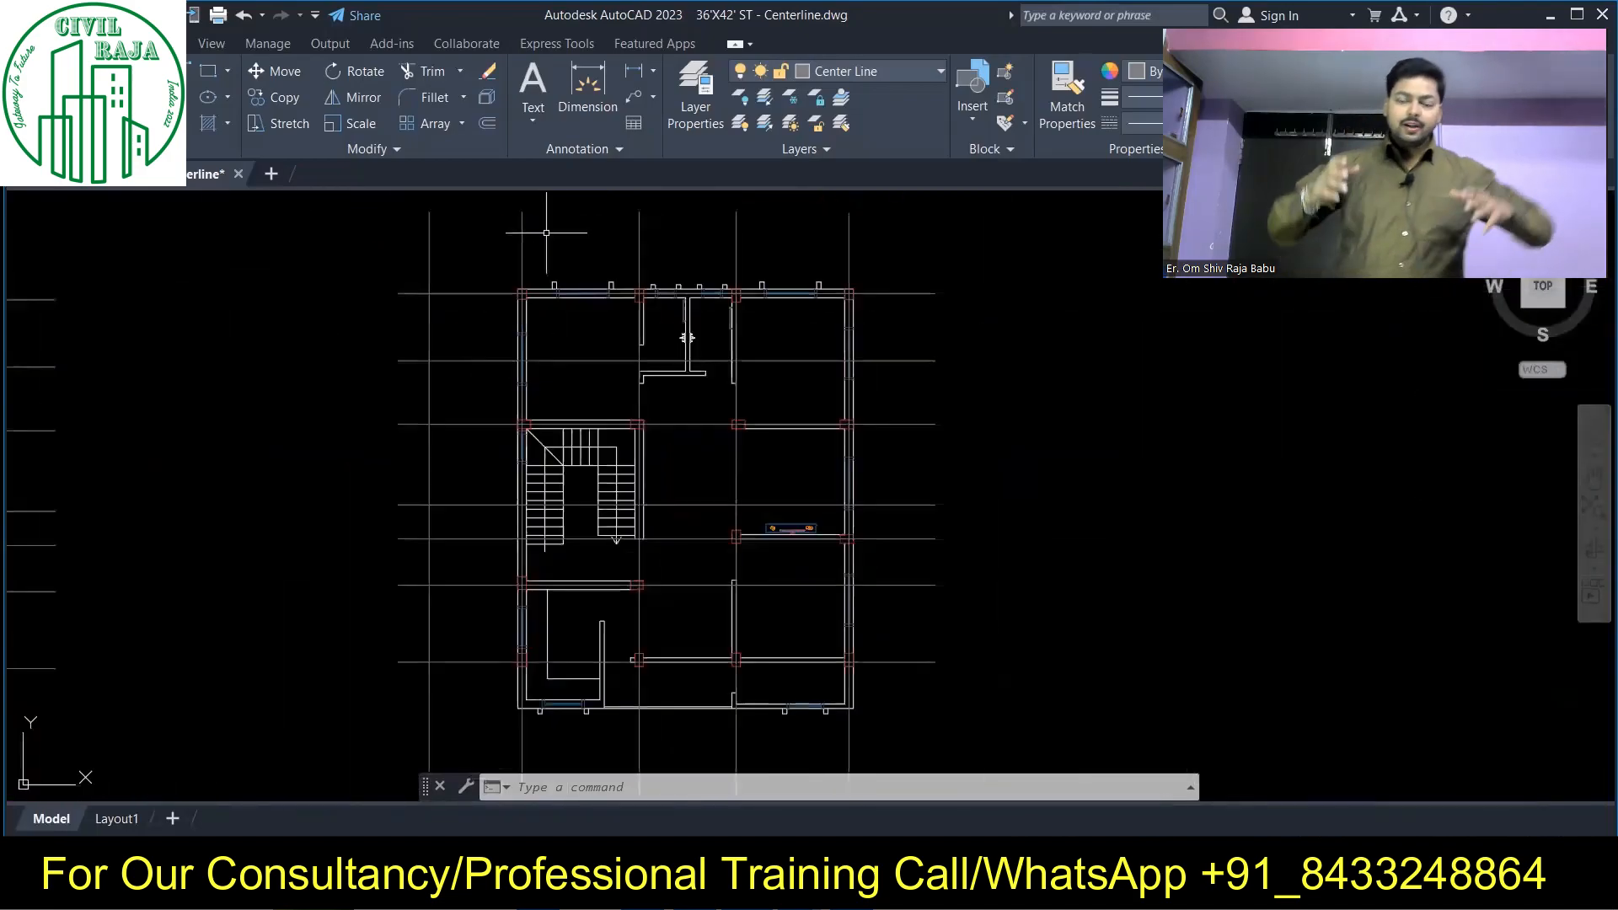
pyautogui.scroll(3, 795, 236)
pyautogui.click(287, 441)
pyautogui.click(275, 72)
pyautogui.scroll(8, 651, 424)
pyautogui.click(533, 495)
pyautogui.click(533, 563)
# - Move the second plan's fourth horizontal grid line, crossing the staircase, down to the centre of the bottom outer wall
pyautogui.scroll(-8, 694, 421)
pyautogui.moveTo(816, 679); pyautogui.dragTo(729, 439, button='middle')
pyautogui.click(665, 436)
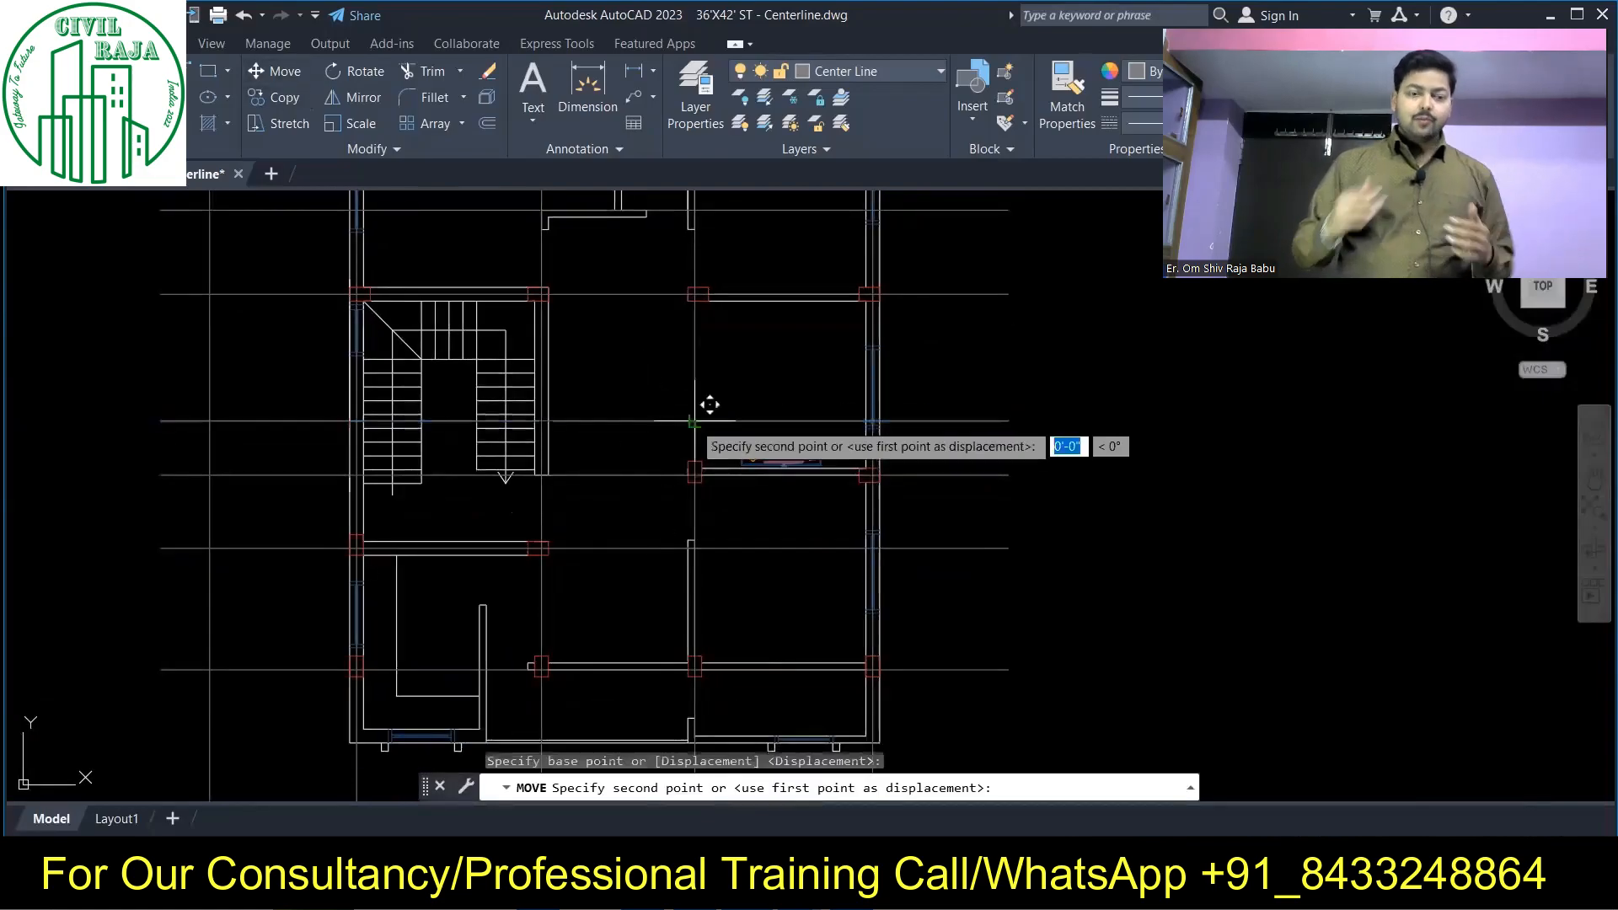
pyautogui.moveTo(697, 724); pyautogui.dragTo(706, 257, button='middle')
pyautogui.scroll(8, 706, 257)
pyautogui.click(671, 332)
pyautogui.scroll(-8, 754, 636)
# - Copy the second plan's second column line onto the right face of the short kitchen partition wall
pyautogui.moveTo(861, 311); pyautogui.dragTo(888, 654, button='middle')
pyautogui.moveTo(663, 501); pyautogui.dragTo(666, 378, button='middle')
pyautogui.scroll(2, 590, 667)
pyautogui.click(758, 674)
pyautogui.click(686, 713)
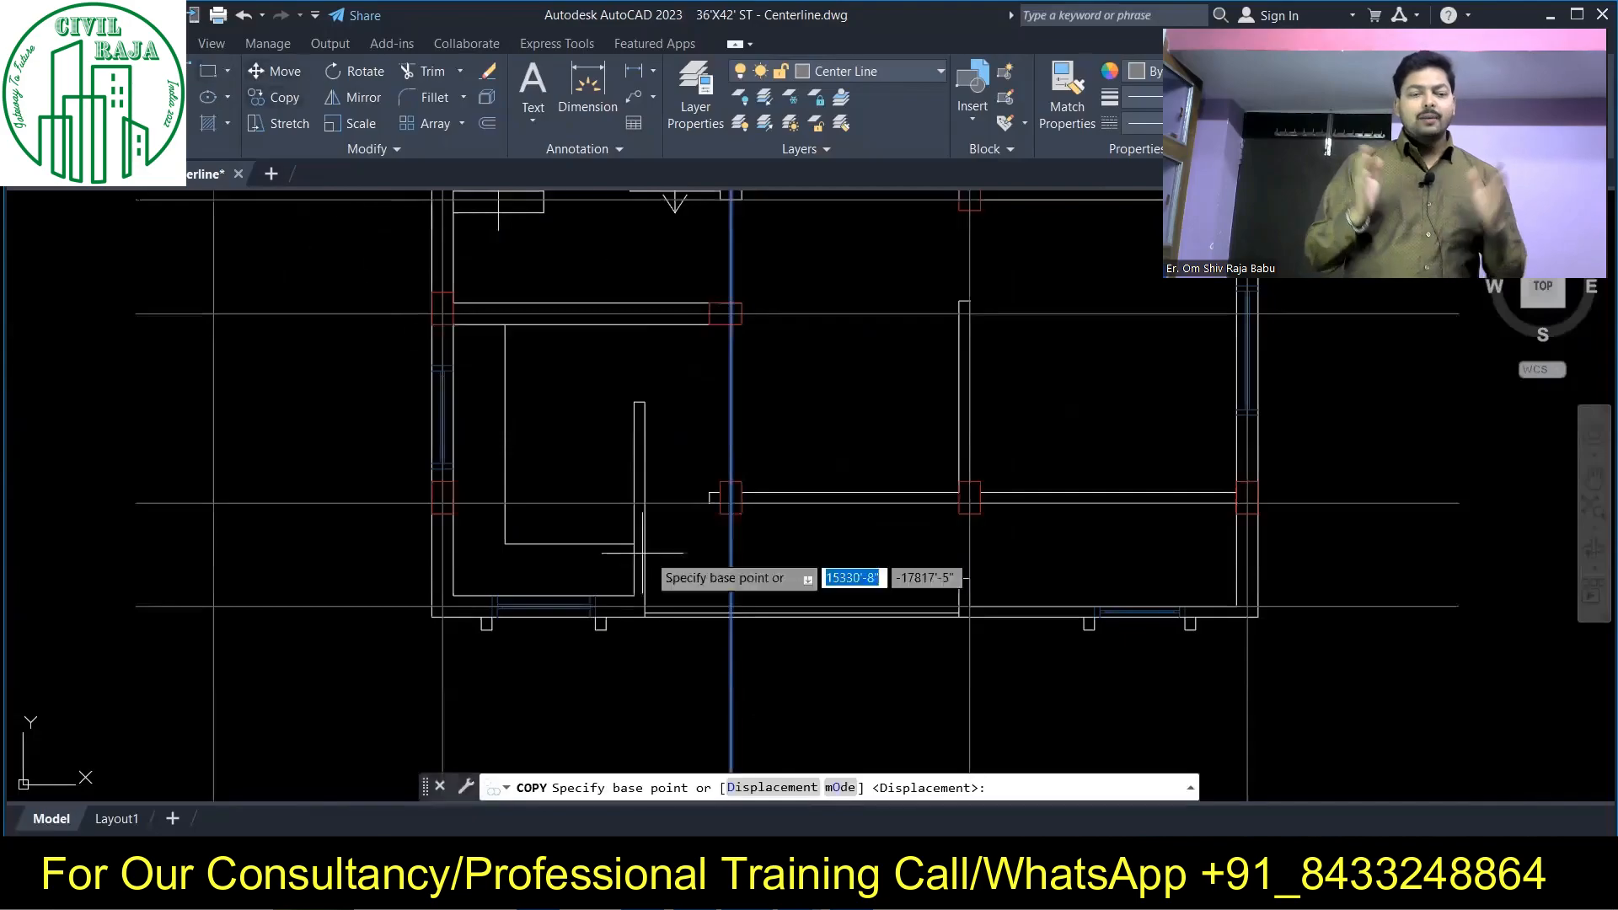
pyautogui.scroll(2, 640, 559)
pyautogui.click(645, 613)
pyautogui.press('Escape')
# - Move the copied vertical line across to the left face of the kitchen partition wall
pyautogui.scroll(-2, 653, 529)
pyautogui.click(646, 694)
pyautogui.click(284, 71)
pyautogui.scroll(3, 699, 598)
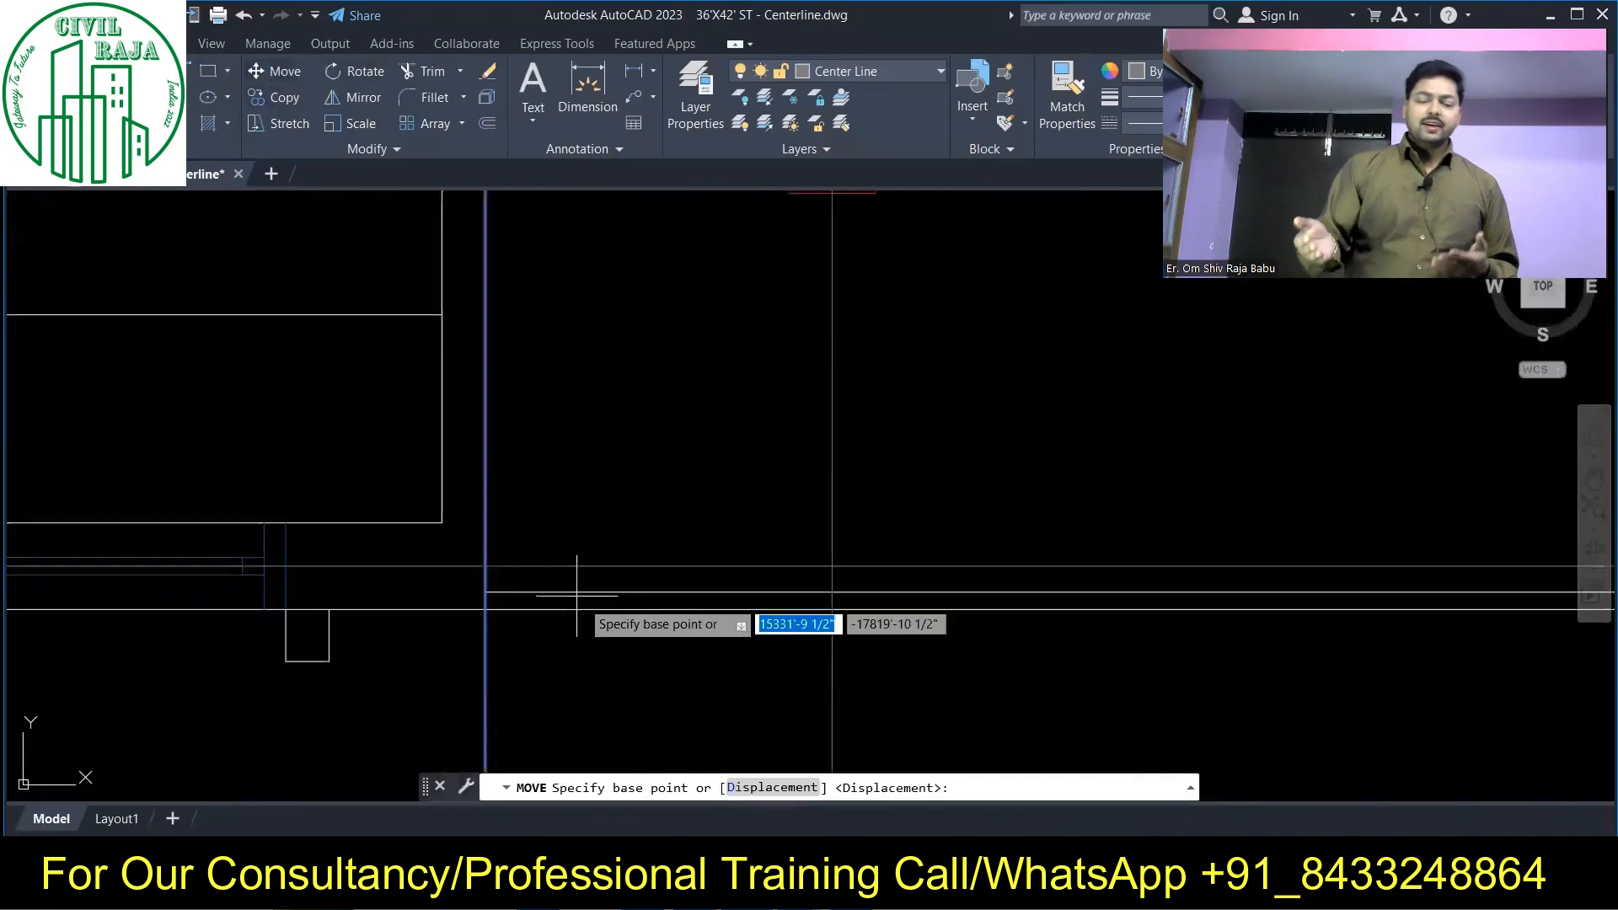
pyautogui.click(484, 521)
pyautogui.click(443, 521)
# - Dimension the spacing between the first and second column lines above the second plan
pyautogui.scroll(-3, 595, 547)
pyautogui.scroll(-3, 600, 524)
pyautogui.moveTo(53, 556); pyautogui.dragTo(486, 674, button='middle')
pyautogui.scroll(2, 486, 674)
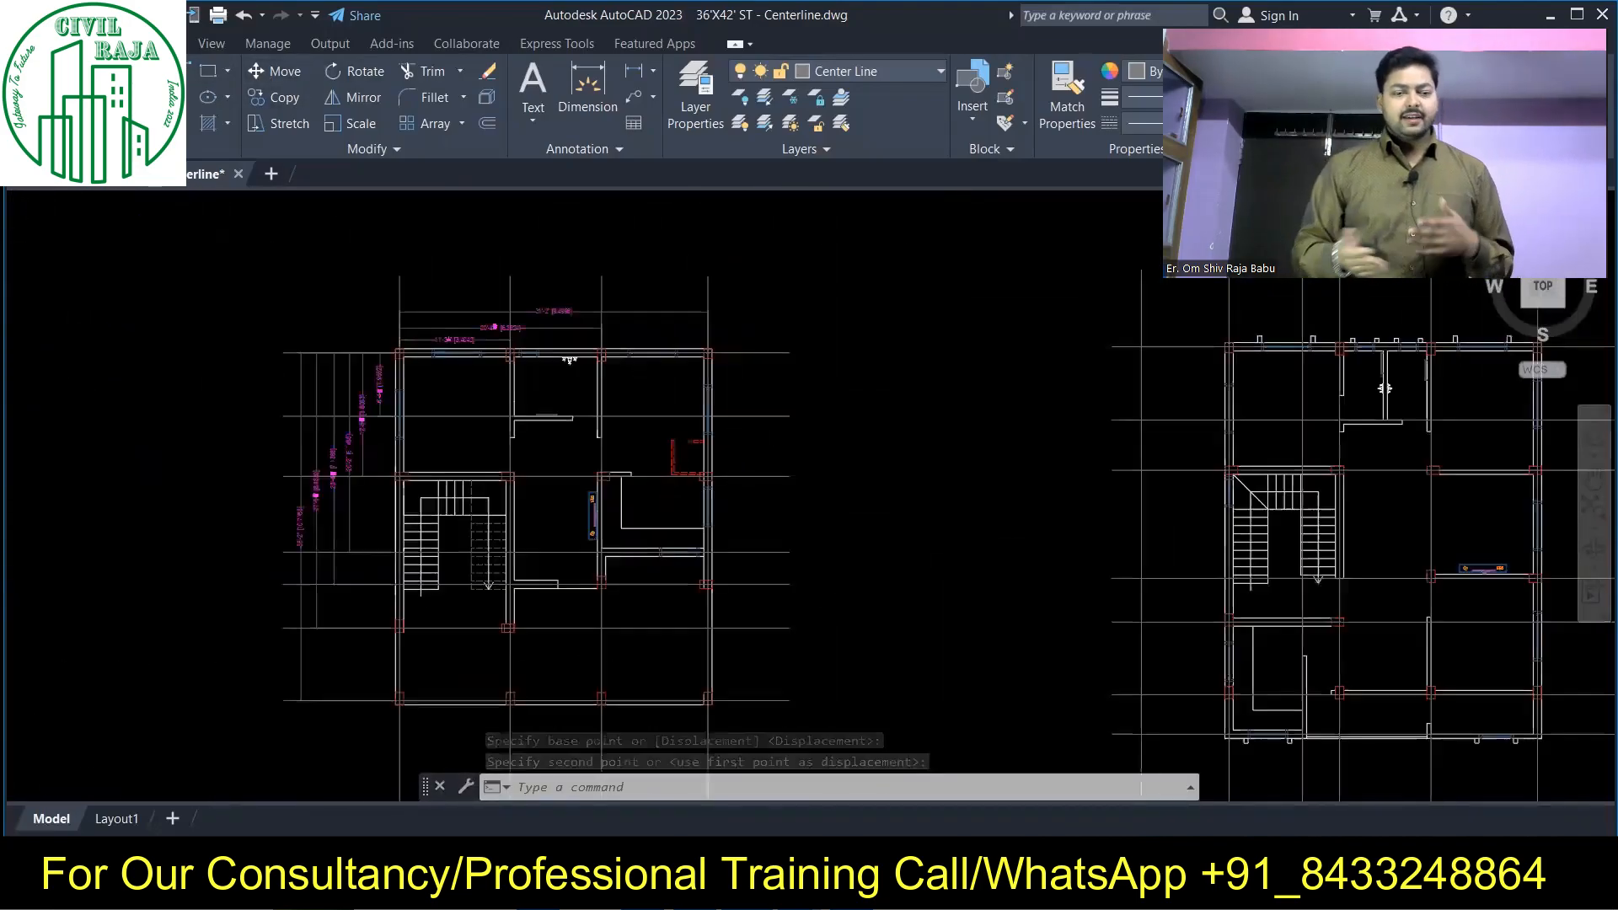
pyautogui.moveTo(455, 498); pyautogui.dragTo(474, 541, button='middle')
pyautogui.scroll(-1, 712, 570)
pyautogui.moveTo(1371, 548); pyautogui.dragTo(575, 569, button='middle')
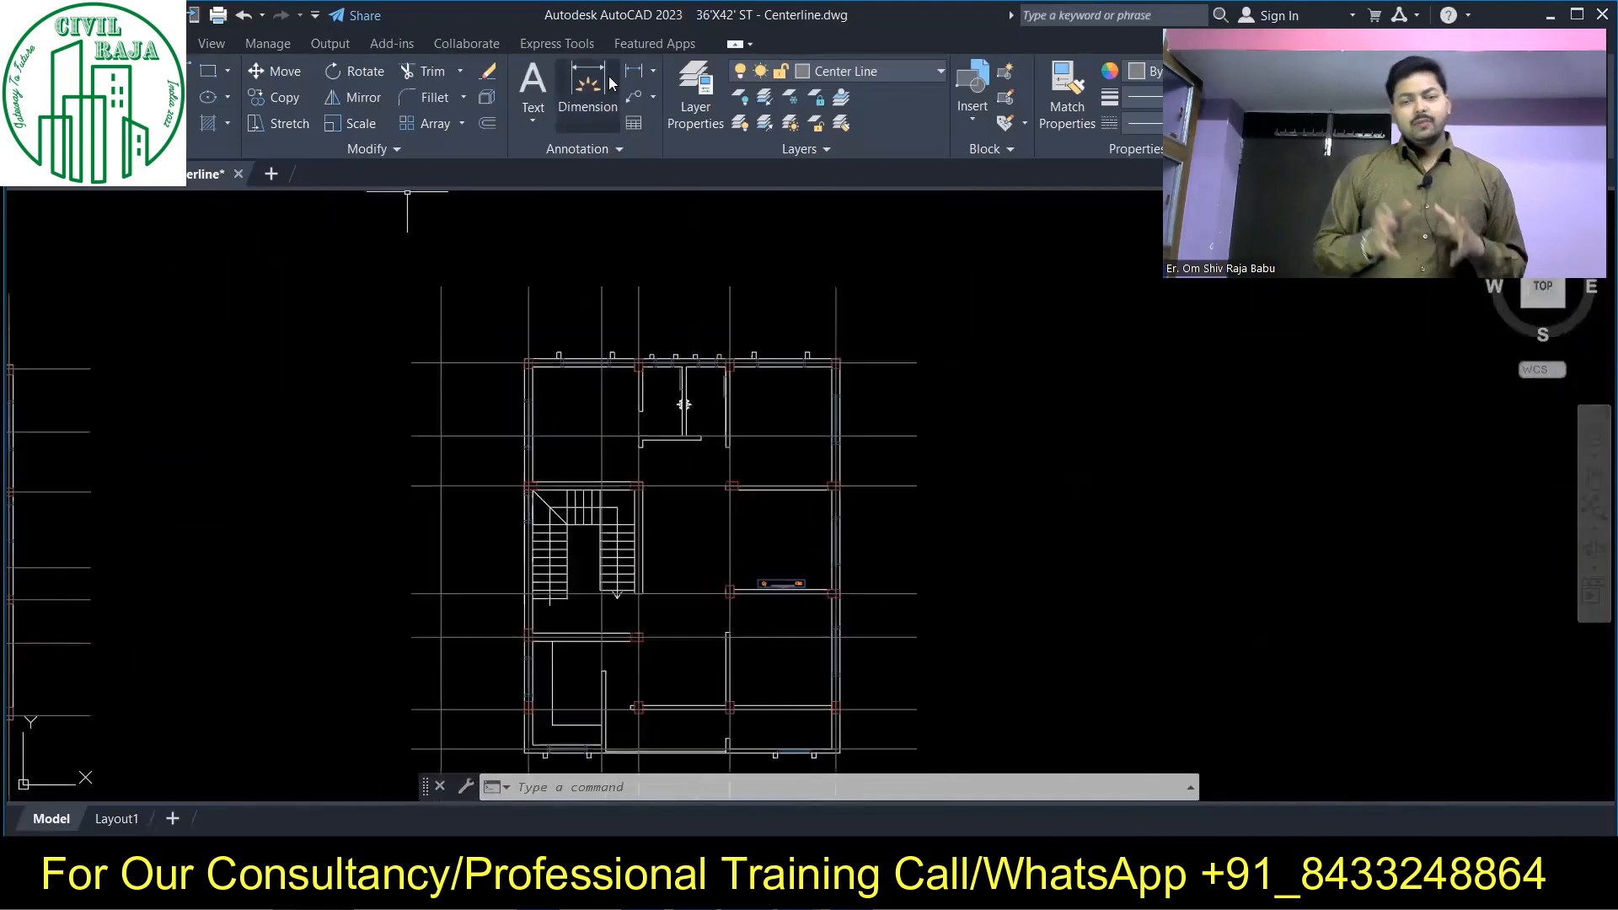
pyautogui.click(587, 91)
pyautogui.scroll(3, 585, 319)
pyautogui.click(822, 507)
pyautogui.click(646, 392)
# - Dimension from the first column line to the third and last column lines above the second plan
pyautogui.click(376, 507)
pyautogui.click(1192, 508)
pyautogui.click(927, 356)
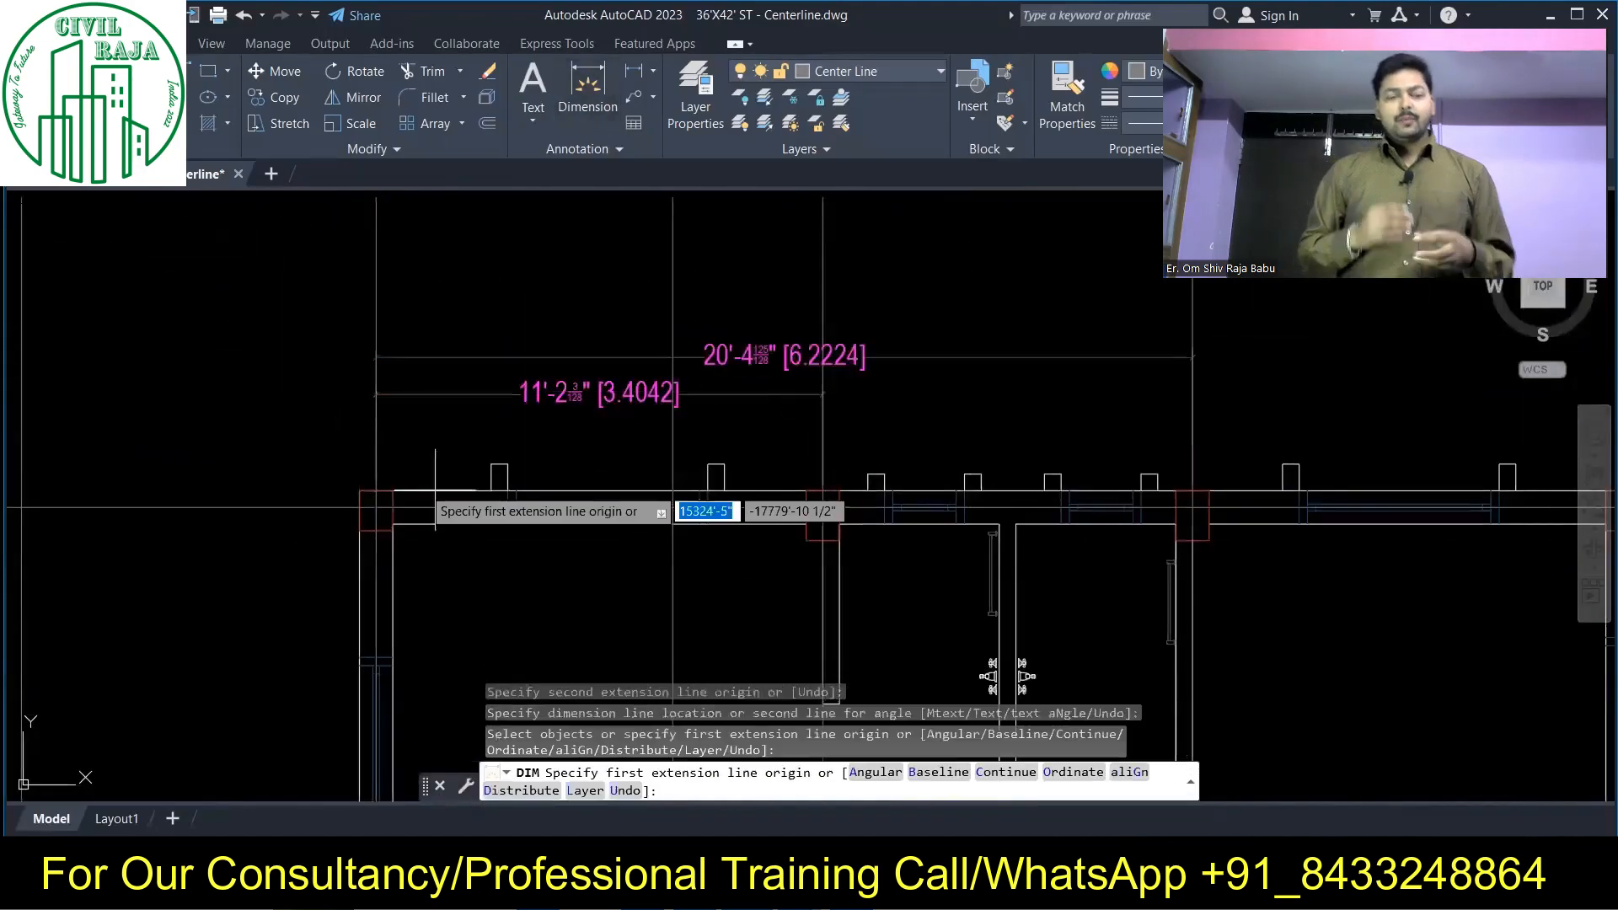
pyautogui.click(375, 508)
pyautogui.moveTo(954, 505); pyautogui.dragTo(350, 509, button='middle')
pyautogui.click(731, 524)
pyautogui.click(770, 408)
# - Dimension from the top horizontal grid line down to the second line on the left side of the second plan
pyautogui.scroll(-1, 853, 447)
pyautogui.moveTo(853, 448); pyautogui.dragTo(1109, 326, button='middle')
pyautogui.scroll(2, 543, 412)
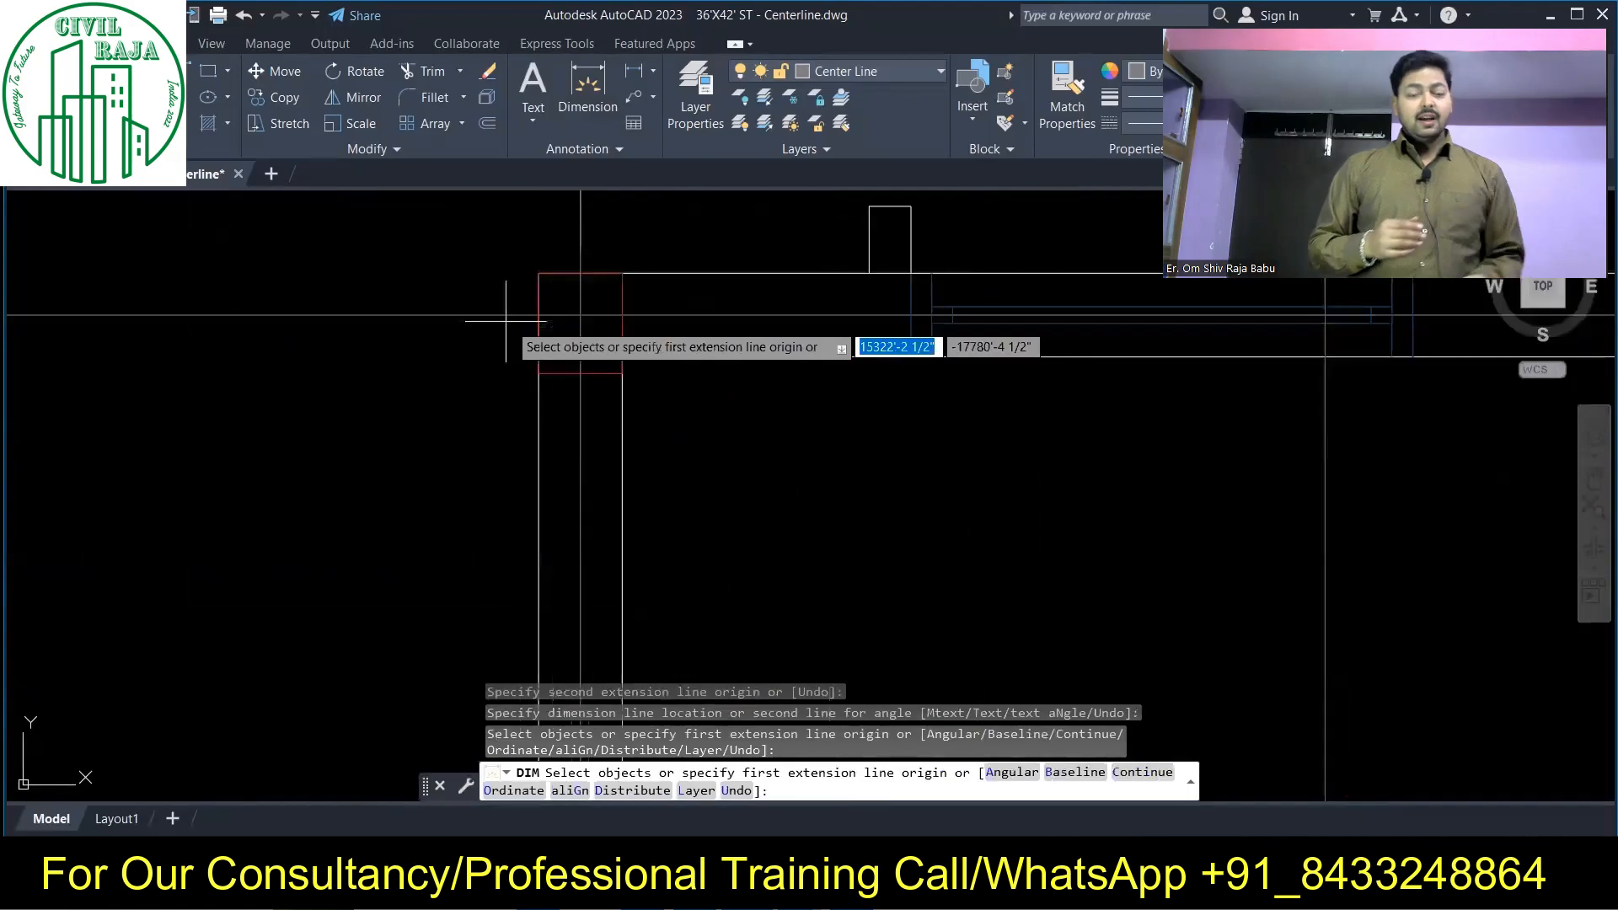
pyautogui.scroll(2, 511, 323)
pyautogui.click(582, 318)
pyautogui.scroll(-2, 581, 427)
pyautogui.moveTo(556, 532); pyautogui.dragTo(583, 412, button='middle')
pyautogui.click(592, 555)
pyautogui.click(557, 514)
# - Dimension from the top horizontal grid line down to the third line on the left side of the second plan
pyautogui.scroll(3, 595, 265)
pyautogui.click(582, 267)
pyautogui.scroll(-4, 581, 267)
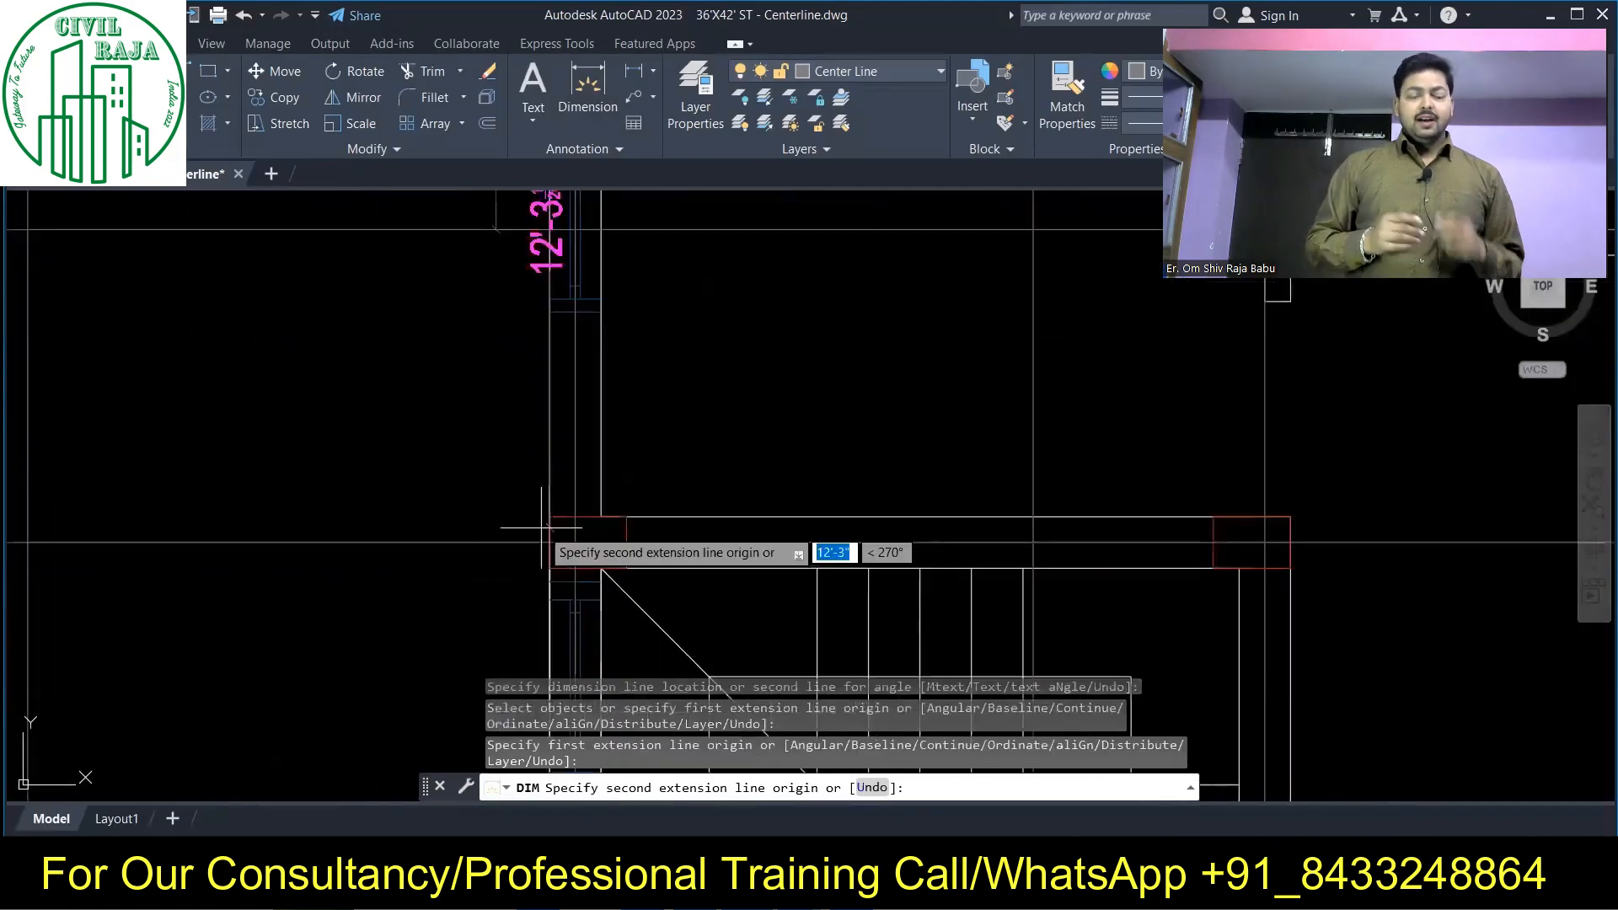
pyautogui.click(552, 542)
pyautogui.click(463, 549)
# - Dimension from the top horizontal grid line down to the fourth line, placed outside the previous dimension of the second plan
pyautogui.click(489, 246)
pyautogui.scroll(-1, 498, 247)
pyautogui.scroll(4, 489, 602)
pyautogui.click(554, 495)
pyautogui.scroll(-3, 524, 509)
pyautogui.click(442, 524)
# - Dimension from the top horizontal grid line down to the fifth line on the left side of the second plan
pyautogui.moveTo(505, 206); pyautogui.dragTo(489, 553, button='middle')
pyautogui.click(513, 264)
pyautogui.scroll(-1, 539, 263)
pyautogui.scroll(4, 552, 750)
pyautogui.click(577, 491)
pyautogui.scroll(-4, 561, 491)
pyautogui.click(491, 404)
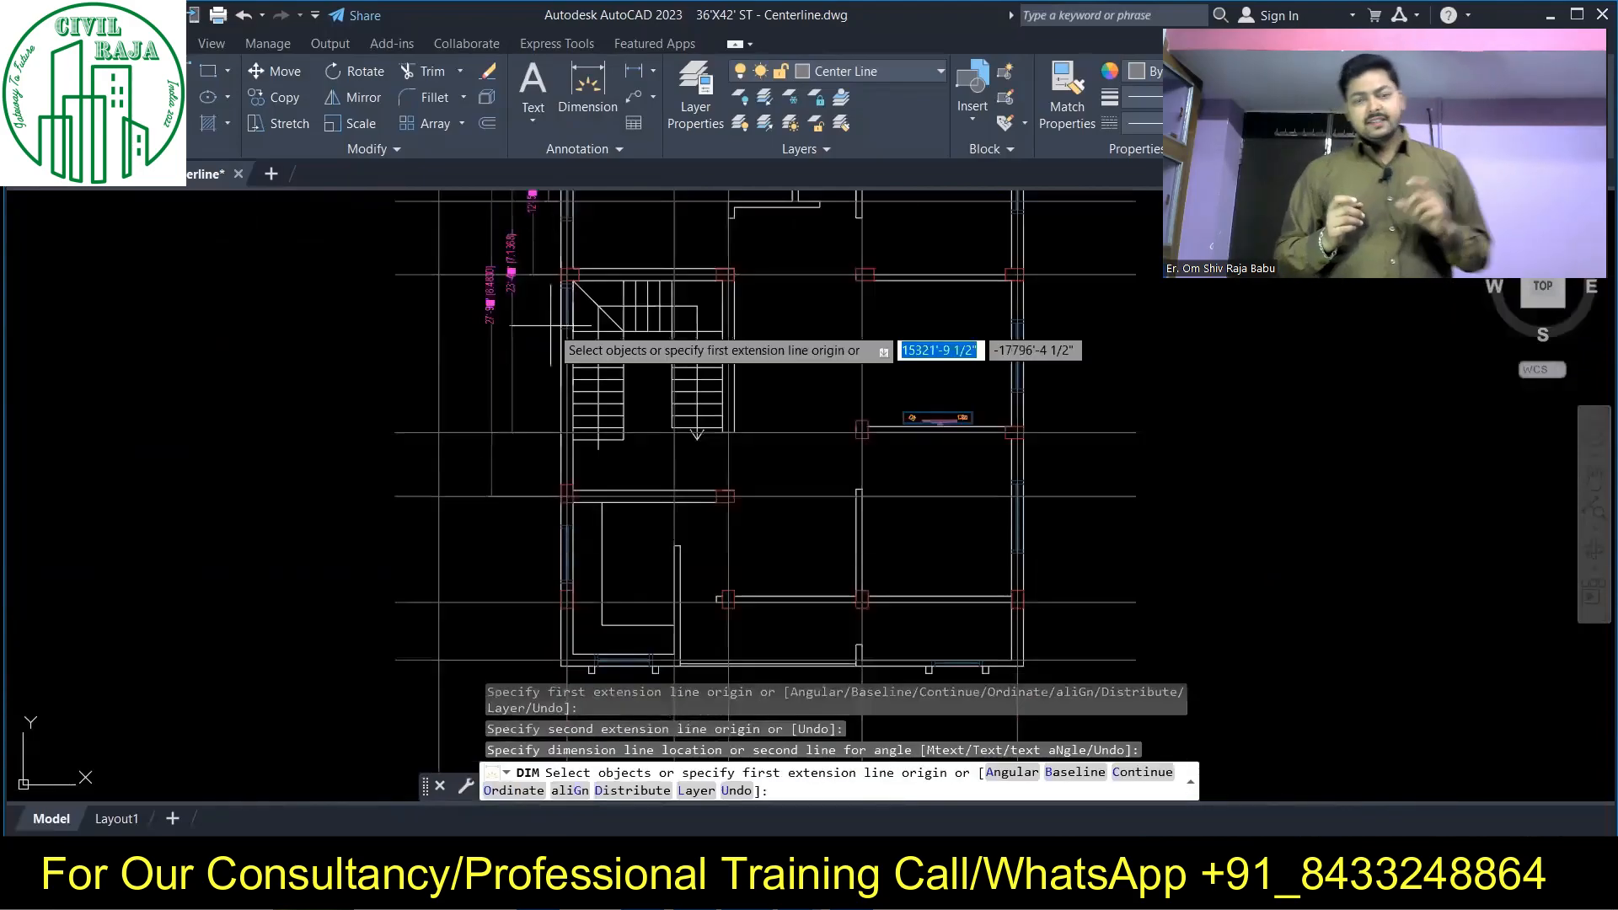
# - Dimension from the top horizontal grid line down to the sixth line on the left side of the second plan
pyautogui.moveTo(549, 329); pyautogui.dragTo(539, 676, button='middle')
pyautogui.scroll(5, 539, 432)
pyautogui.click(545, 431)
pyautogui.scroll(-6, 545, 431)
pyautogui.scroll(2, 699, 758)
pyautogui.click(678, 514)
pyautogui.scroll(-5, 677, 513)
pyautogui.click(619, 472)
# - Dimension from the top horizontal grid line down to the last line on the left side of the second plan
pyautogui.scroll(4, 679, 195)
pyautogui.click(660, 351)
pyautogui.scroll(-4, 660, 351)
pyautogui.scroll(2, 660, 674)
pyautogui.moveTo(660, 674); pyautogui.dragTo(657, 467, button='middle')
pyautogui.click(657, 490)
pyautogui.click(540, 510)
pyautogui.press('Escape')
# - Delete the leftover vertical line to the left of the second plan
pyautogui.click(558, 540)
pyautogui.click(504, 575)
pyautogui.press('Delete')
# - Review the first plan's grid lines and dimensions beside the second plan
pyautogui.scroll(-1, 589, 408)
pyautogui.moveTo(297, 409); pyautogui.dragTo(578, 369, button='middle')
pyautogui.scroll(1, 349, 317)
pyautogui.moveTo(349, 322); pyautogui.dragTo(956, 305, button='middle')
pyautogui.scroll(-2, 400, 305)
pyautogui.scroll(4, 120, 546)
pyautogui.scroll(-3, 133, 548)
pyautogui.scroll(1, 463, 364)
pyautogui.moveTo(1299, 202); pyautogui.dragTo(405, 362, button='middle')
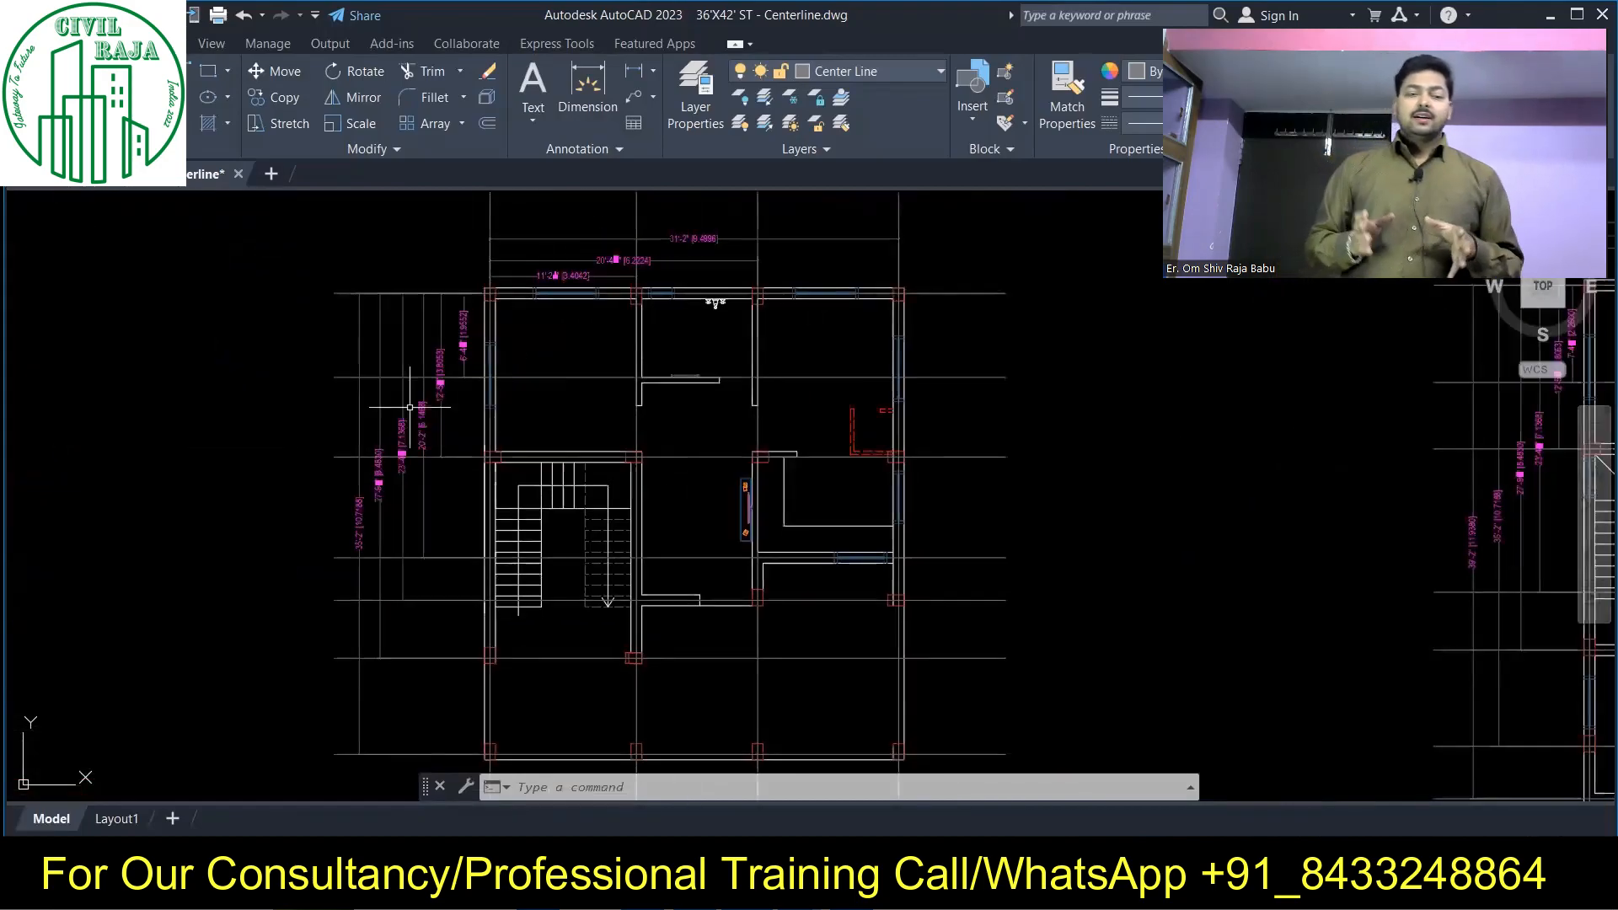
pyautogui.moveTo(872, 297); pyautogui.dragTo(568, 307, button='middle')
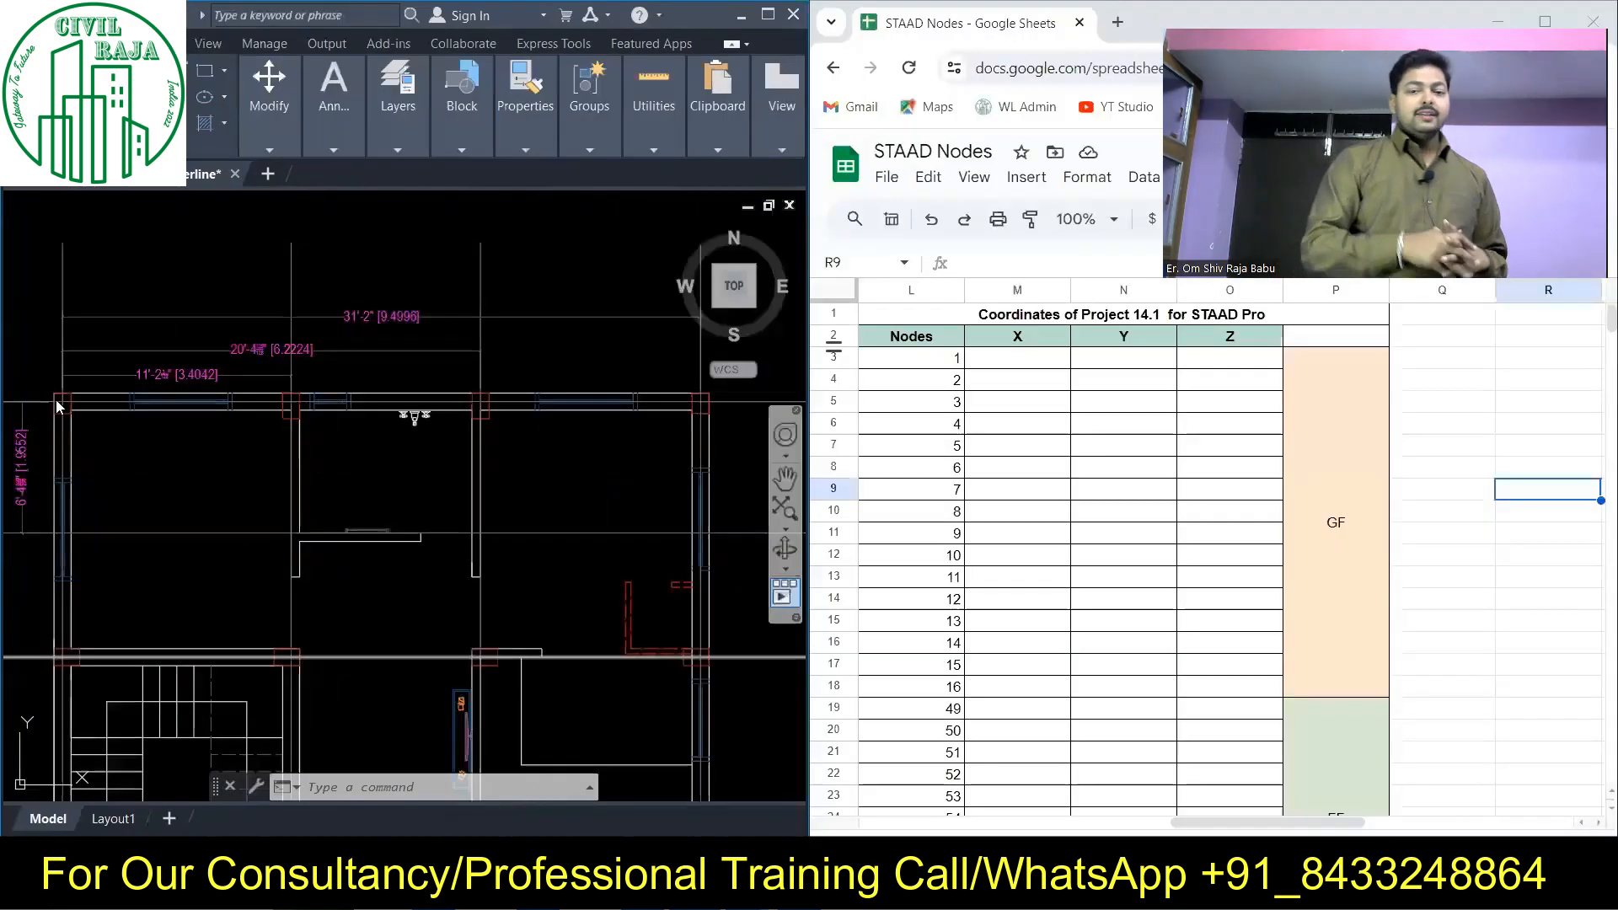
pyautogui.rightClick(423, 259)
pyautogui.moveTo(505, 293)
pyautogui.click(723, 335)
pyautogui.click(472, 533)
pyautogui.click(441, 503)
pyautogui.press('Escape')
# - Modify the current dimension style so the bracketed metric dimension values use three decimal places
pyautogui.write('d')
pyautogui.press('Return')
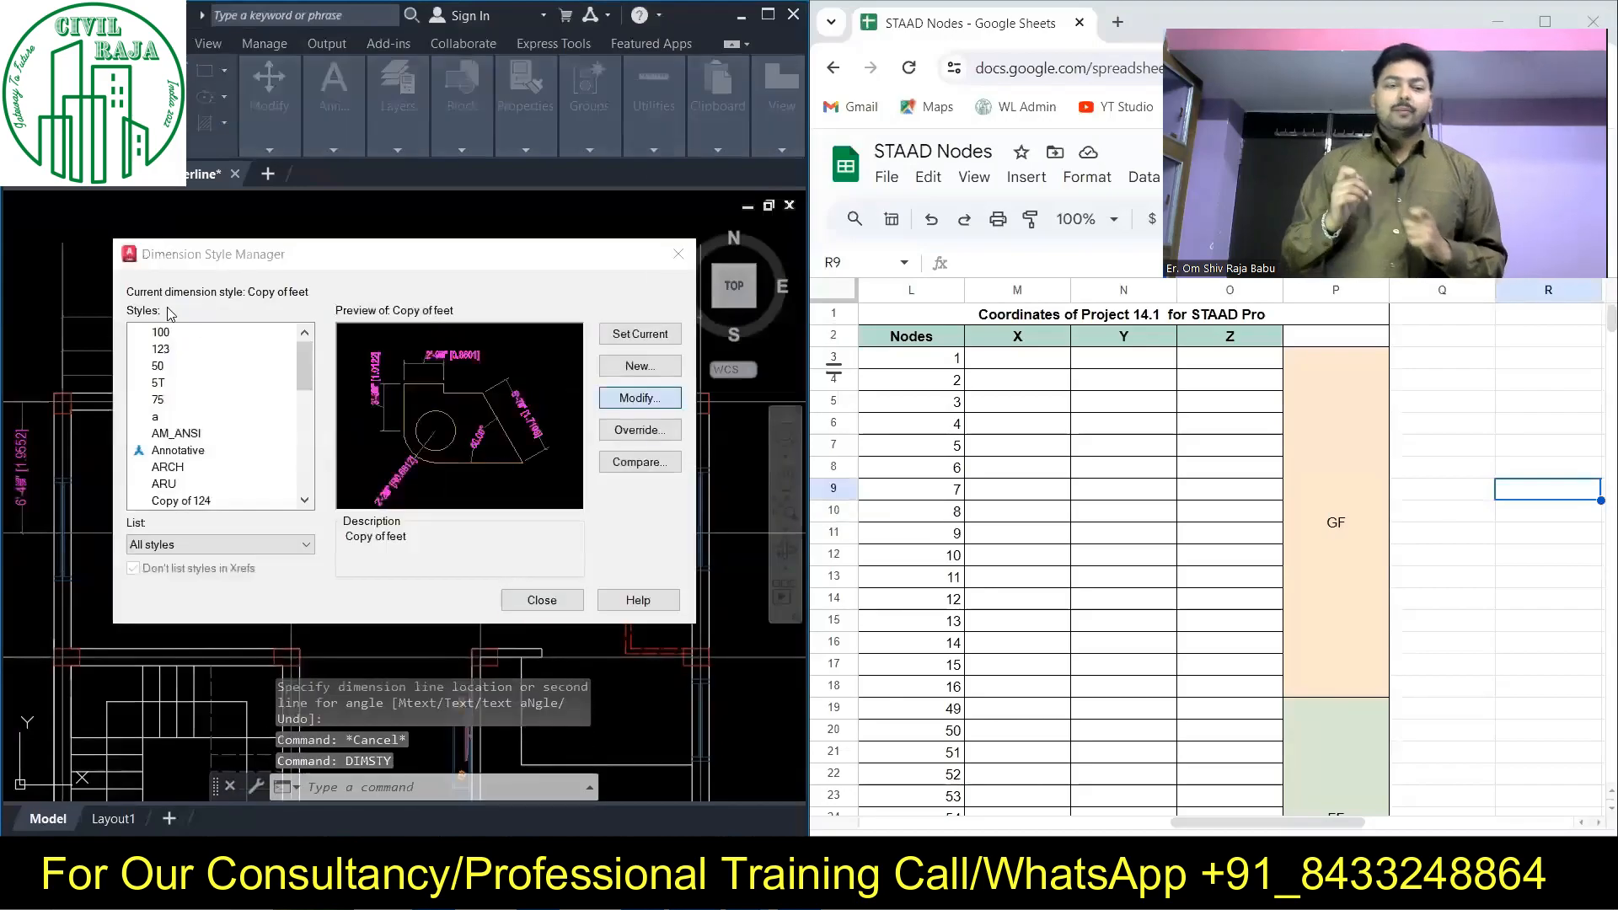
pyautogui.click(633, 398)
pyautogui.click(839, 245)
pyautogui.click(991, 599)
pyautogui.click(556, 599)
# - In the STAAD Nodes Google Sheet, enter X, Y, Z coordinates 0, 0, 0 for node 1 and 3.404, 0, 0 for node 2
pyautogui.click(1023, 358)
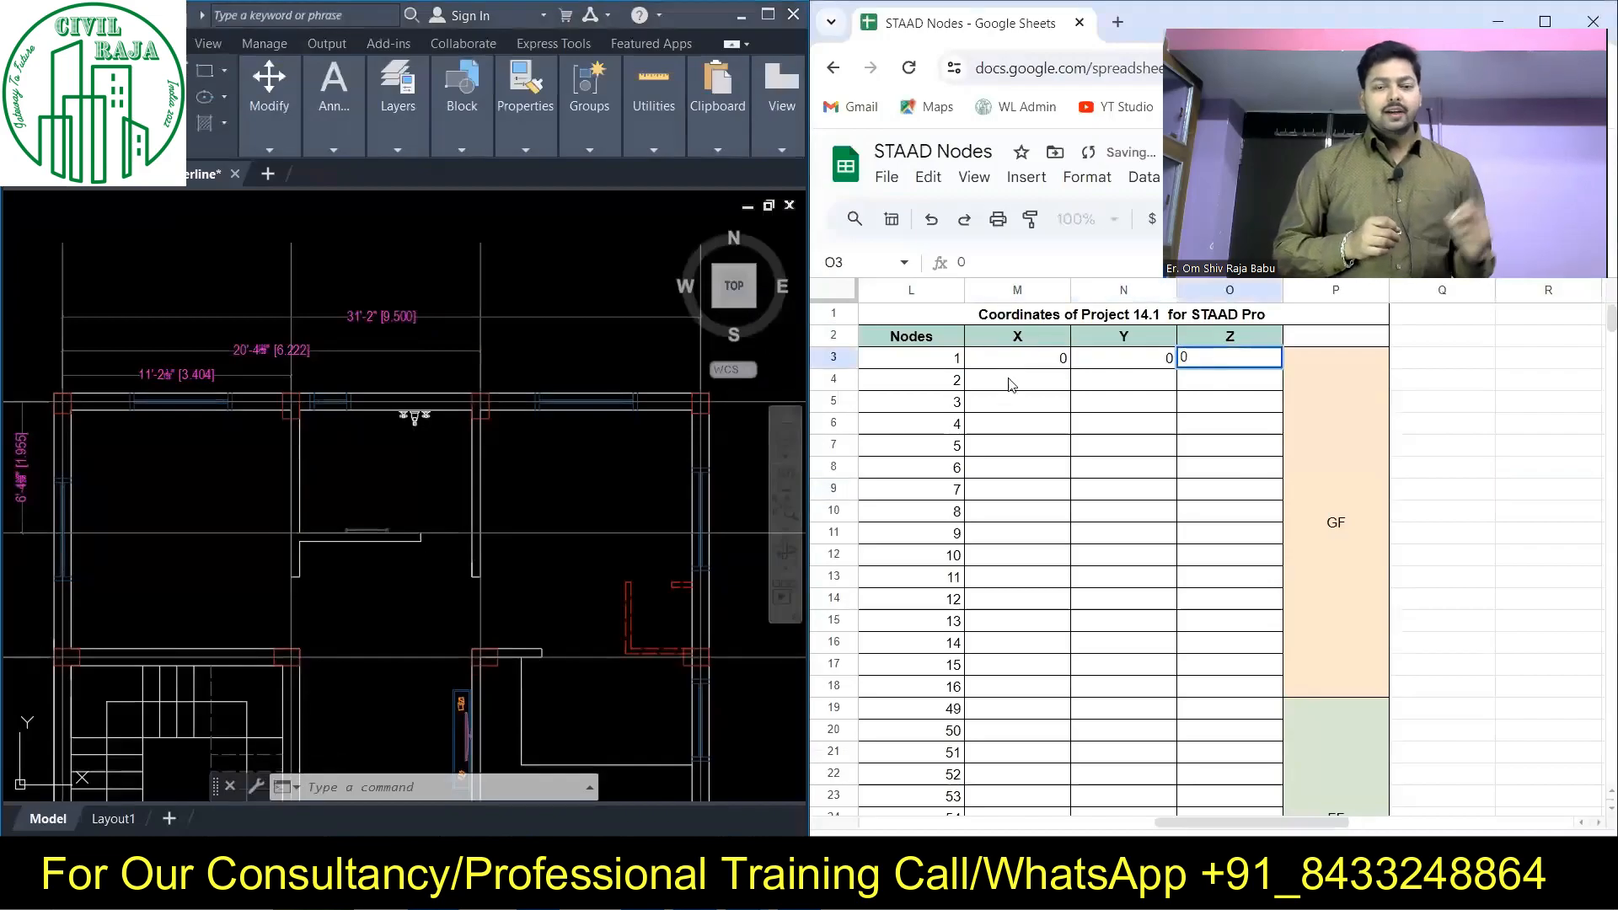
pyautogui.write('3.404')
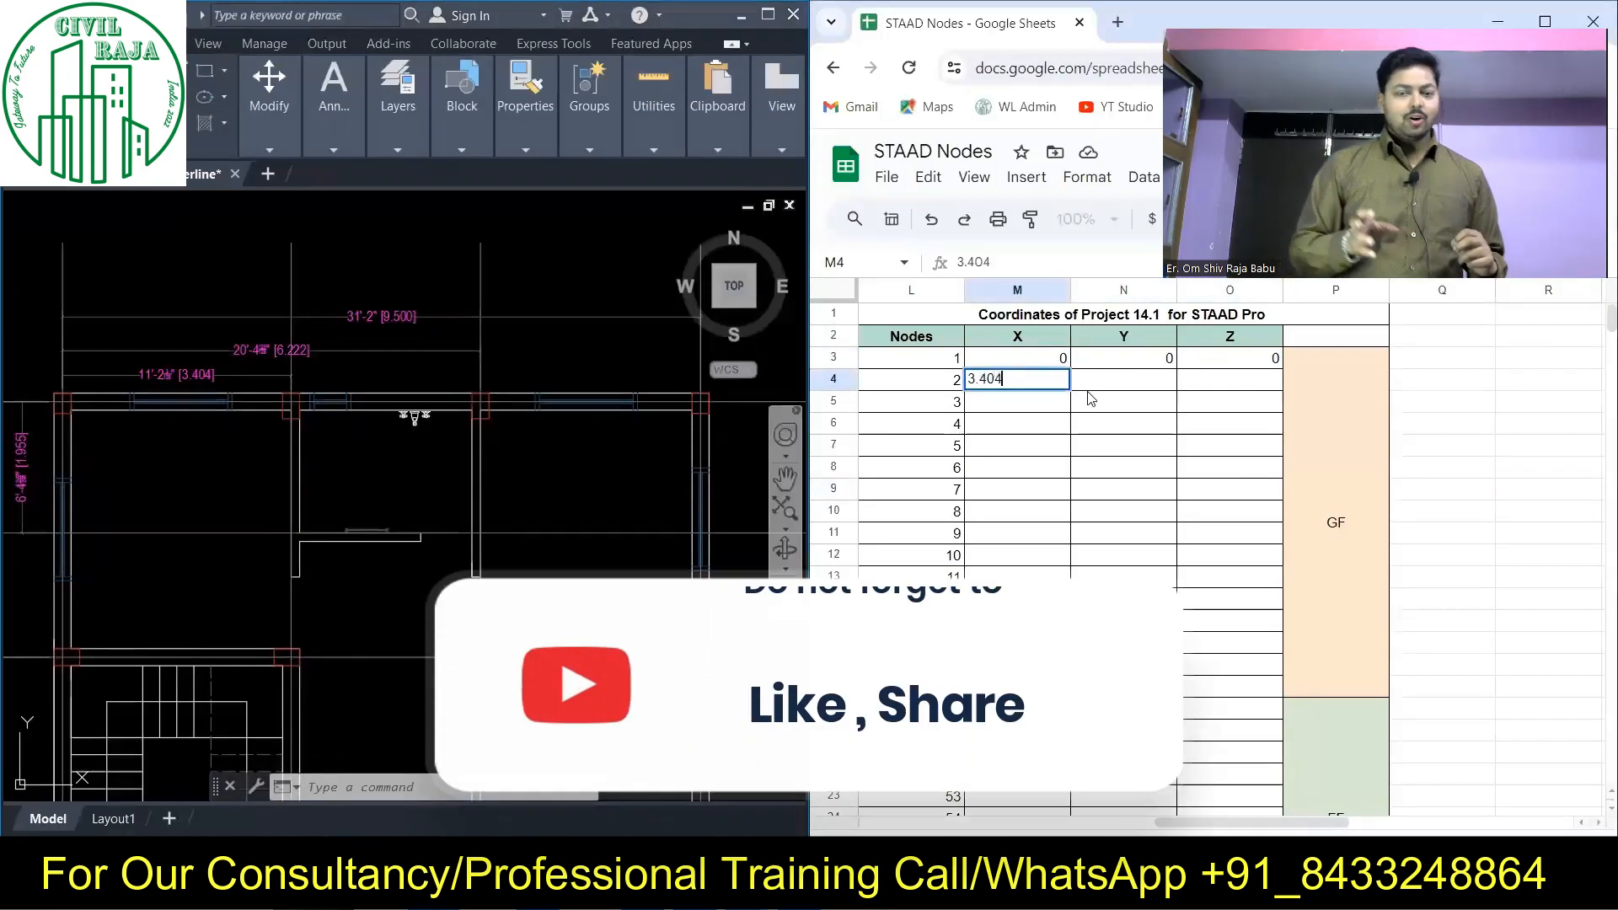
pyautogui.press('Tab')
pyautogui.write('0')
pyautogui.press('Tab')
pyautogui.write('0')
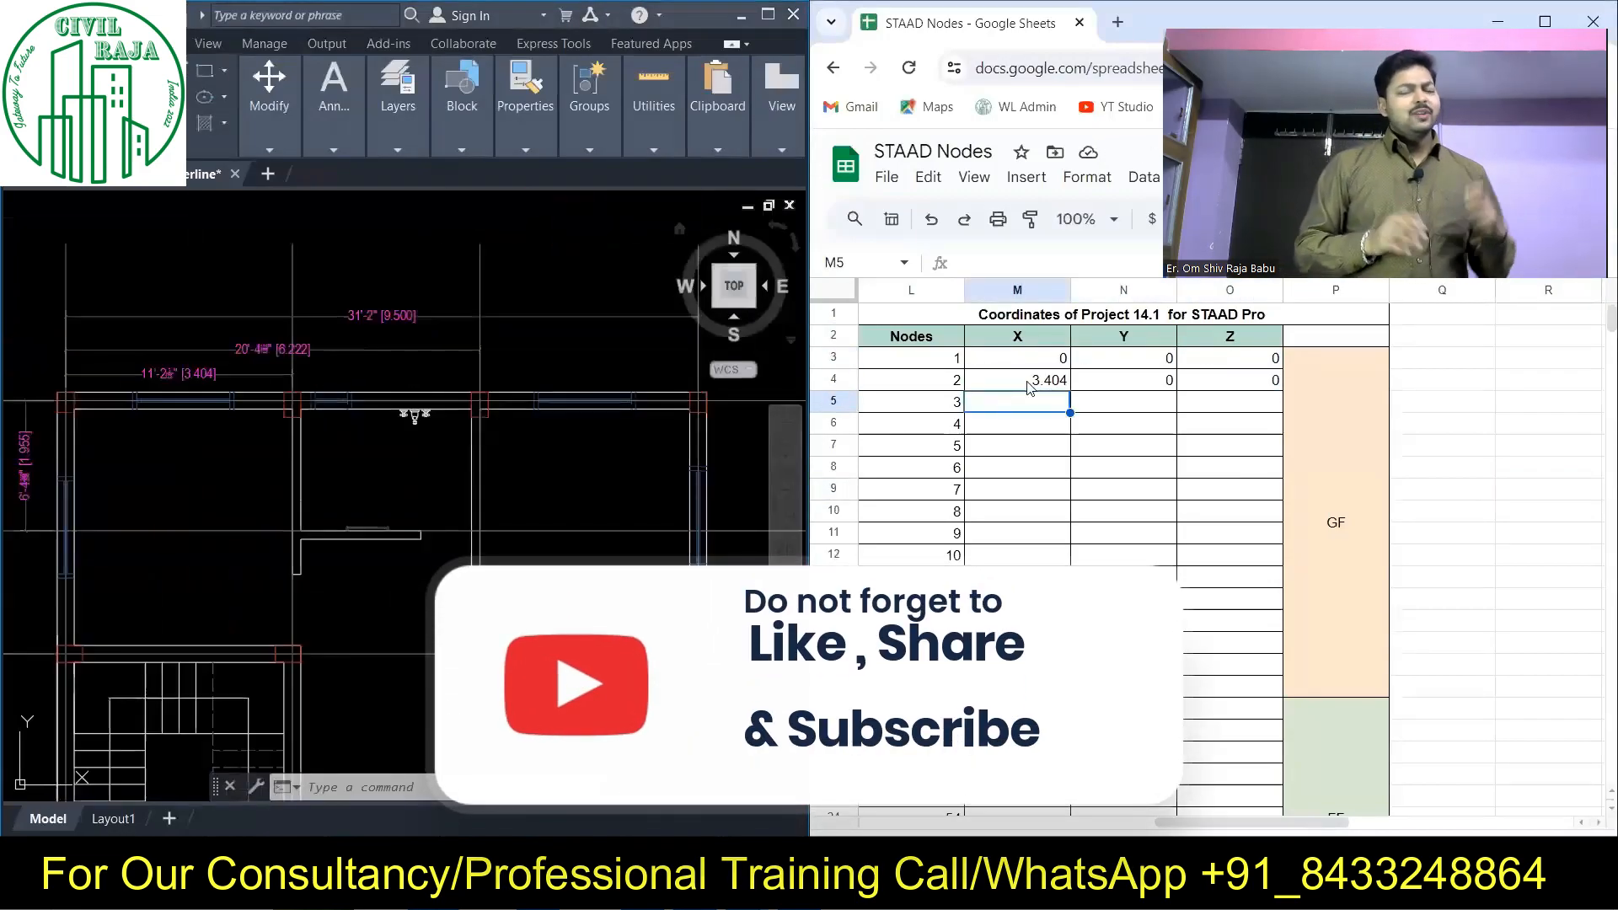
# - Enter X values 6.222 for node 3 and 9.5 for node 4, with Y and Z set to 0 for both
pyautogui.write('9.5')
pyautogui.moveTo(1123, 380); pyautogui.dragTo(1230, 380)
pyautogui.scroll(3, 201, 477)
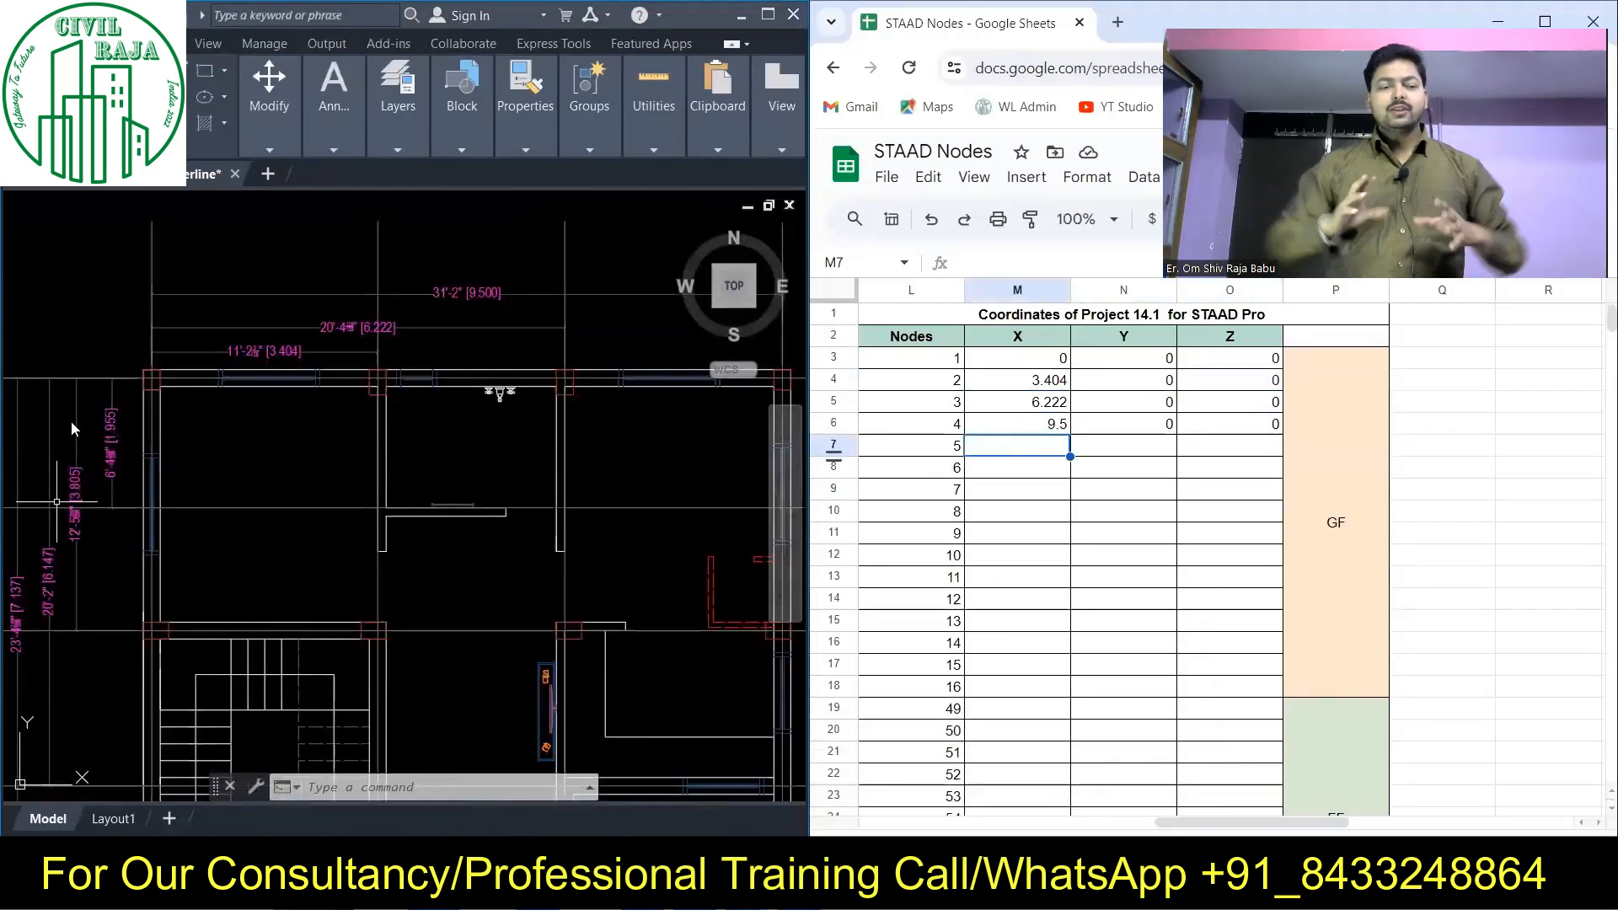
# - Copy the X values of nodes 1 to 4 into nodes 5 to 8 and fill their Z with 1.955
pyautogui.moveTo(1044, 358); pyautogui.dragTo(1045, 423)
pyautogui.hotkey('ctrl', 'c')
pyautogui.click(1036, 446)
pyautogui.hotkey('ctrl', 'v')
pyautogui.moveTo(1232, 446); pyautogui.dragTo(1230, 512)
pyautogui.hotkey('ctrl', 'd')
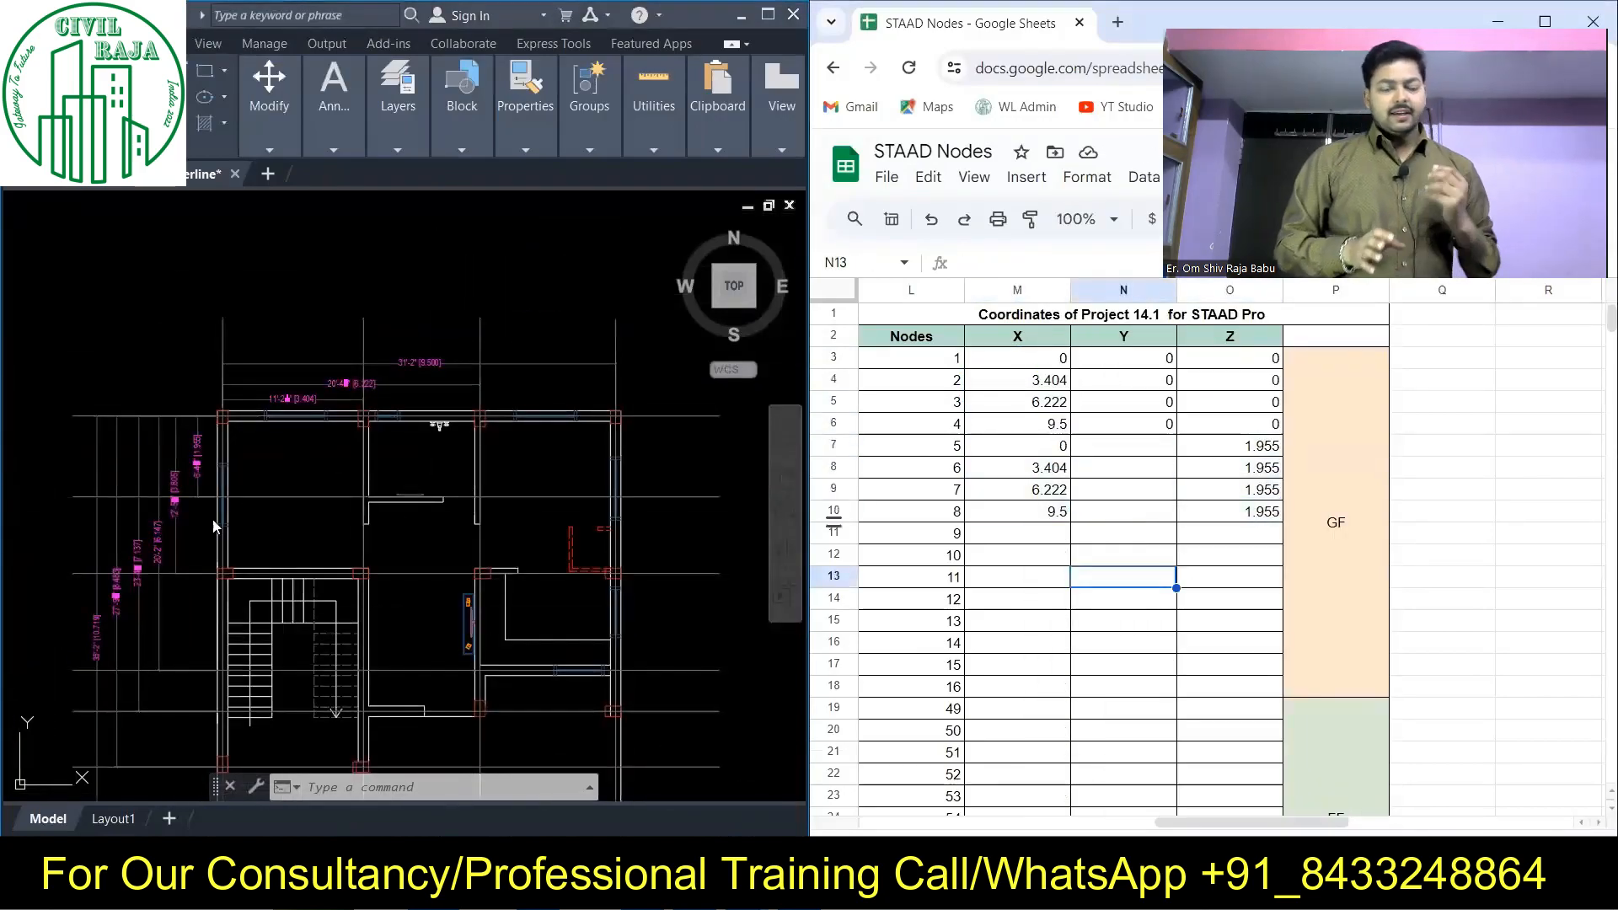
# - Clear the node 5 and node 8 coordinates and move the 3.404 and 6.222 rows up to nodes 5 and 6
pyautogui.scroll(2, 195, 570)
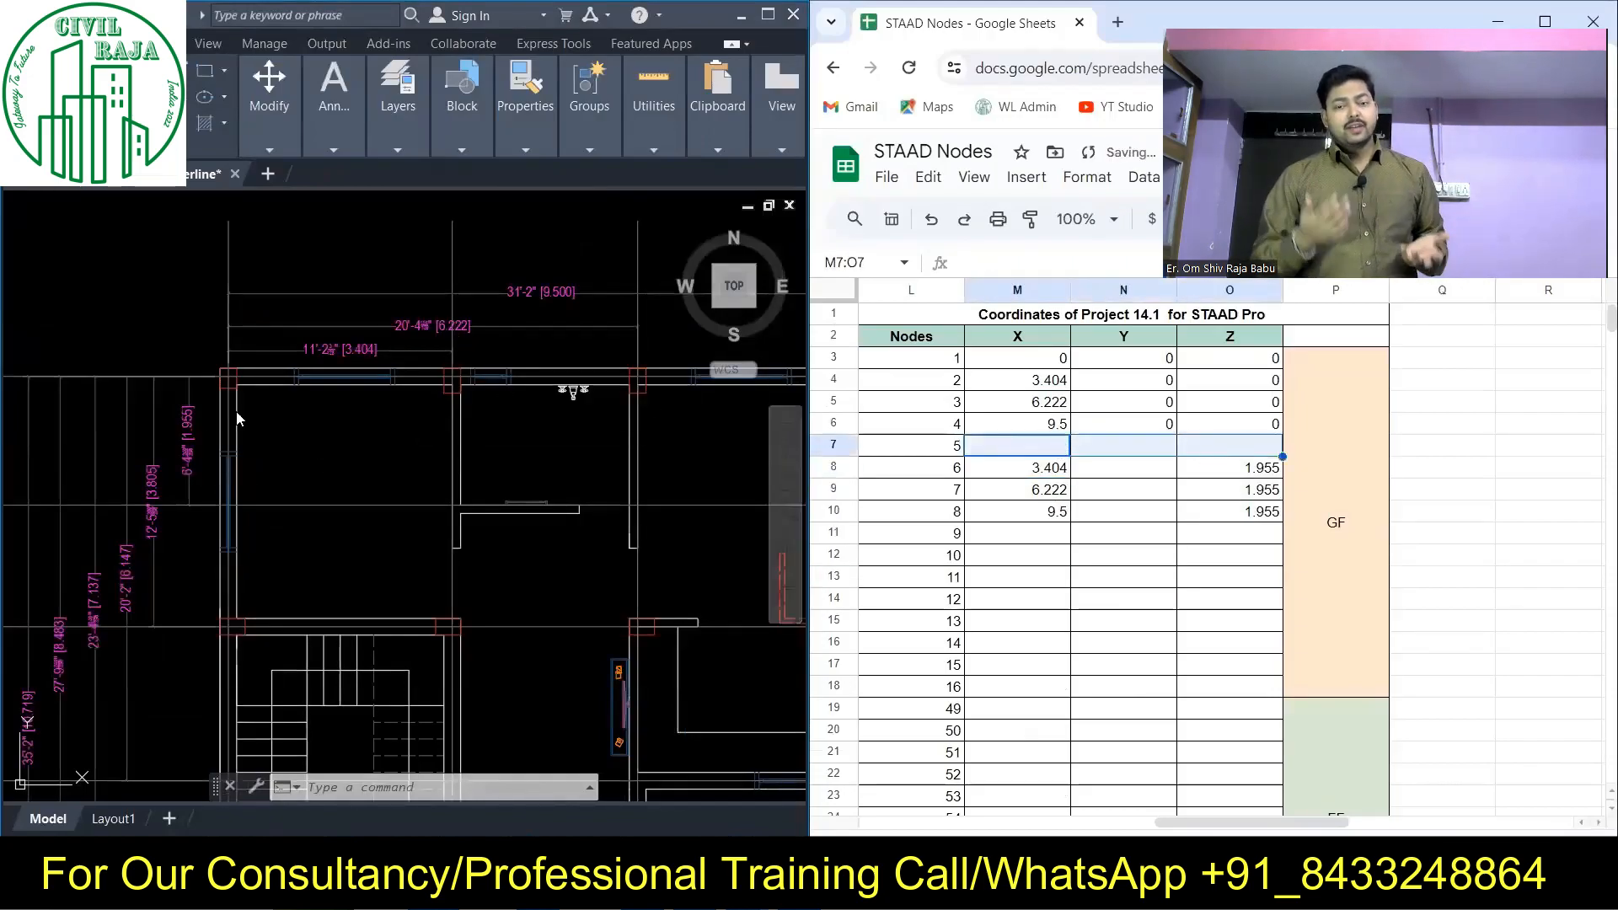
pyautogui.moveTo(1028, 511); pyautogui.dragTo(1229, 511)
pyautogui.press('Delete')
pyautogui.moveTo(1049, 472); pyautogui.dragTo(1213, 491)
pyautogui.hotkey('ctrl', 'x')
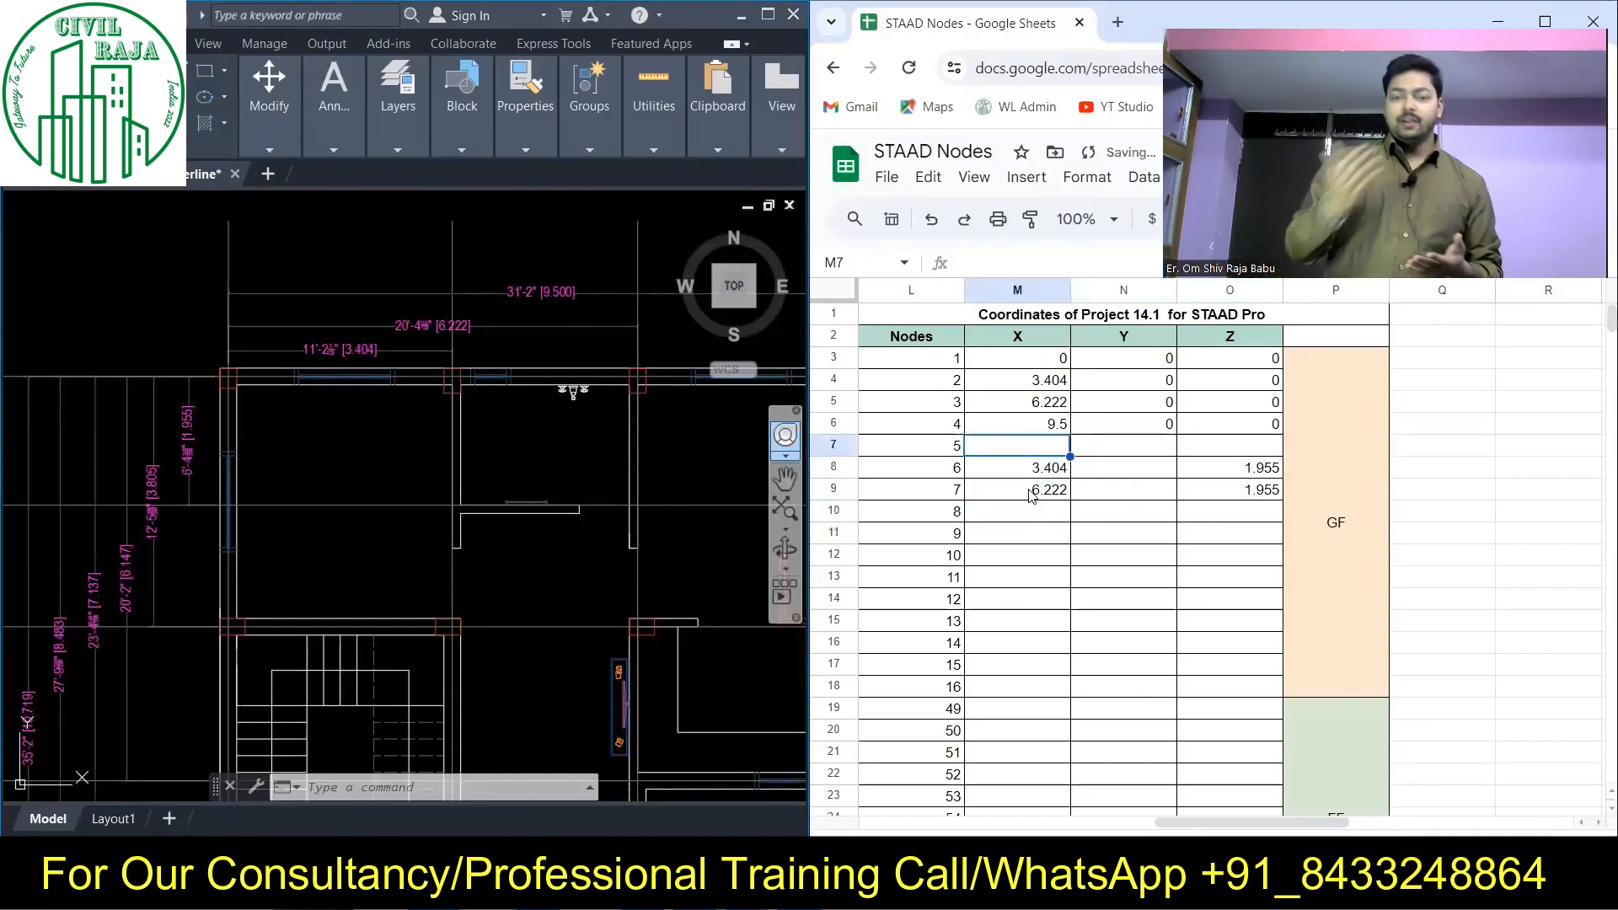
pyautogui.moveTo(1032, 446); pyautogui.dragTo(1235, 454)
pyautogui.hotkey('ctrl', 'v')
pyautogui.moveTo(1032, 489); pyautogui.dragTo(1223, 496)
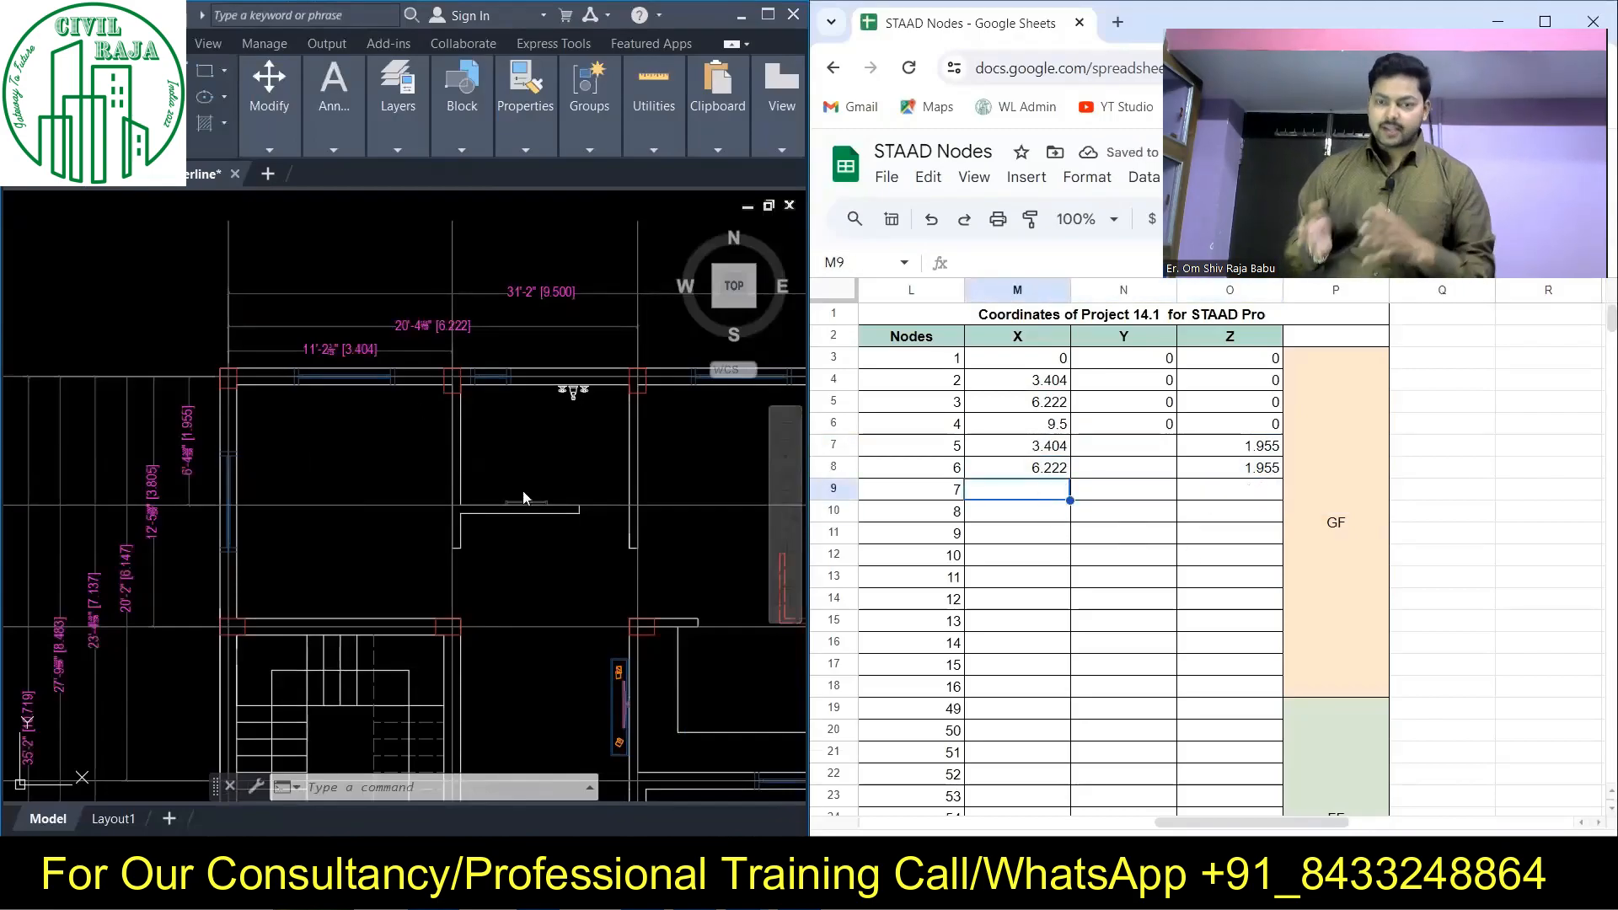
# - Set Z to 3.805 for nodes 7 to 10 and copy the X values of nodes 1 to 4 into them
pyautogui.scroll(3, 151, 499)
pyautogui.scroll(-4, 142, 473)
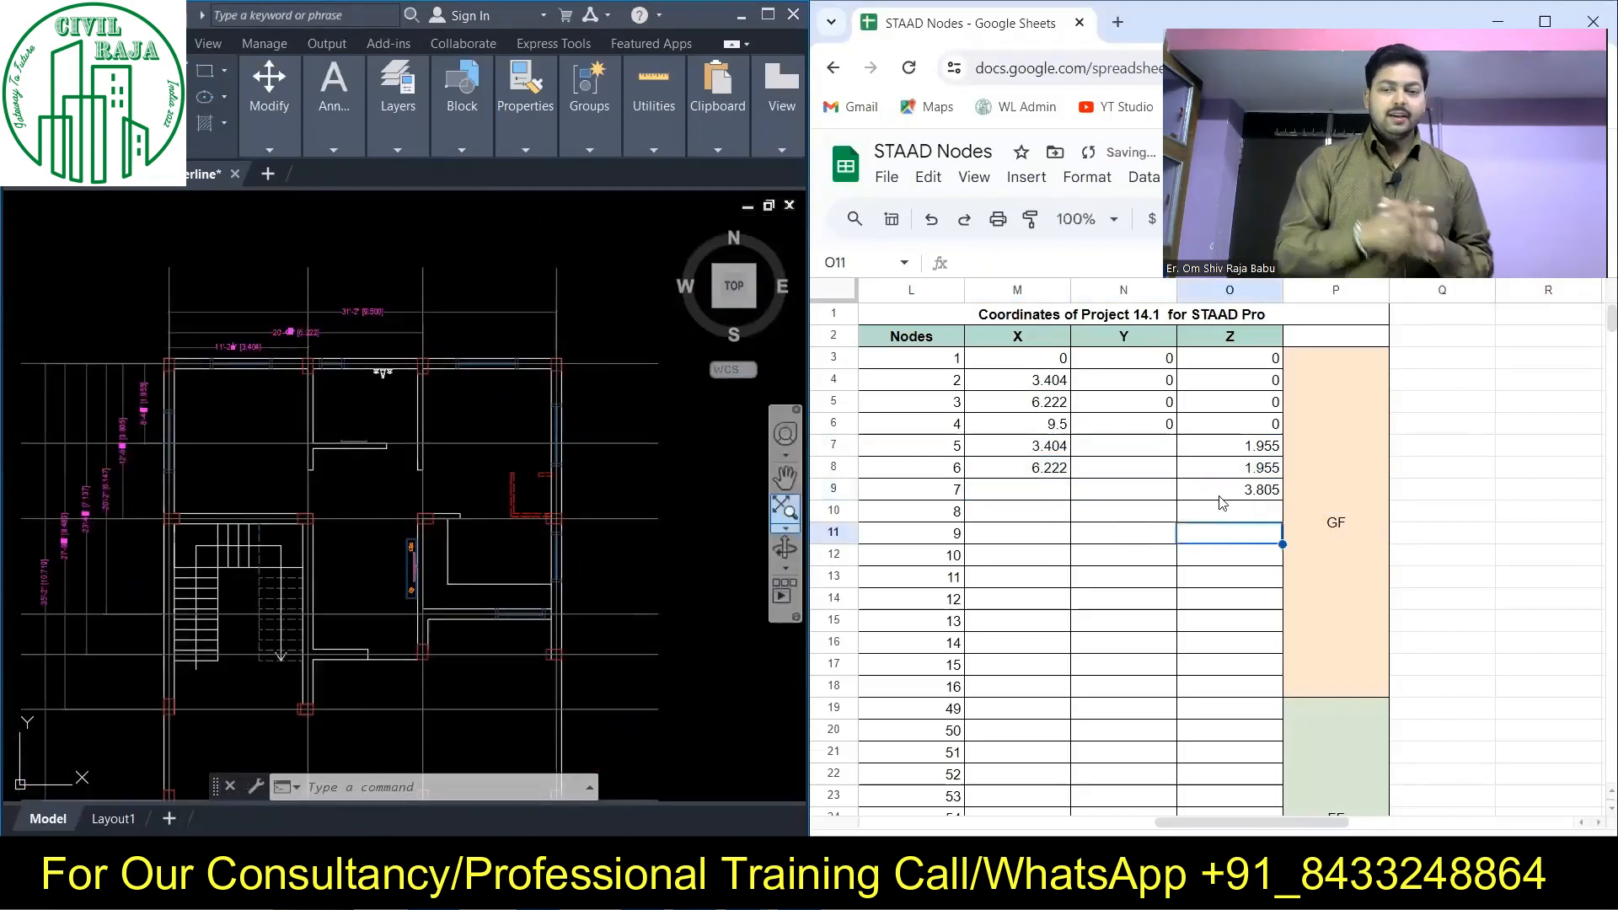
pyautogui.moveTo(1264, 563); pyautogui.dragTo(1265, 563)
pyautogui.moveTo(1032, 358); pyautogui.dragTo(1032, 424)
pyautogui.rightClick(1031, 421)
pyautogui.click(1079, 271)
pyautogui.rightClick(1023, 490)
pyautogui.click(1082, 304)
pyautogui.click(1105, 644)
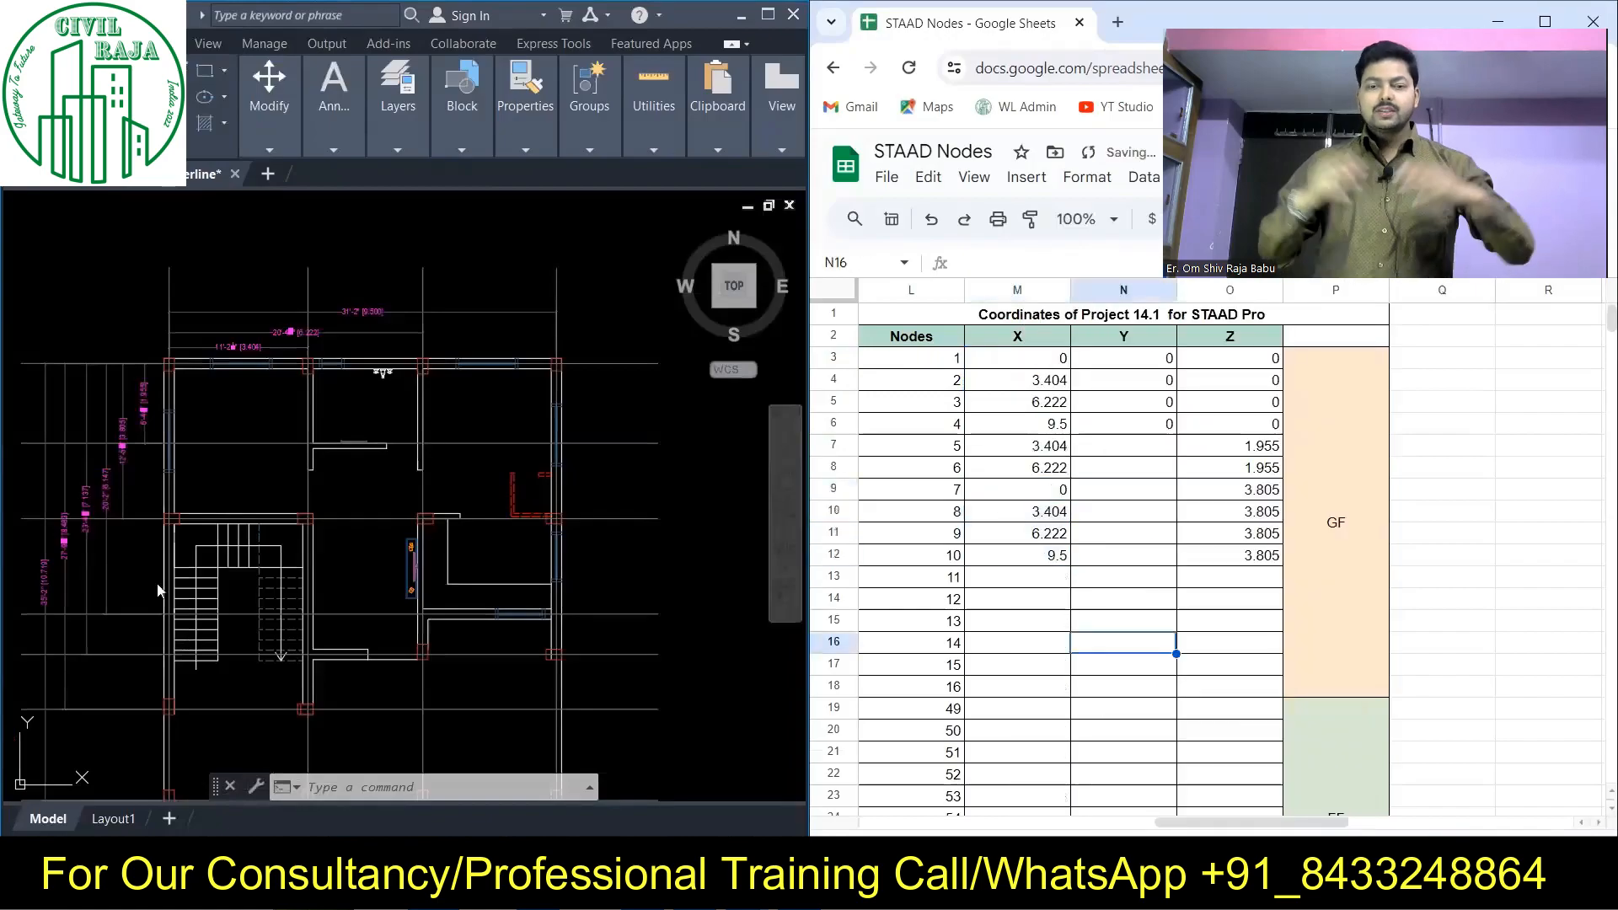
# - Enter 6.147 as the Z coordinate of nodes 11 and 12
pyautogui.scroll(4, 100, 460)
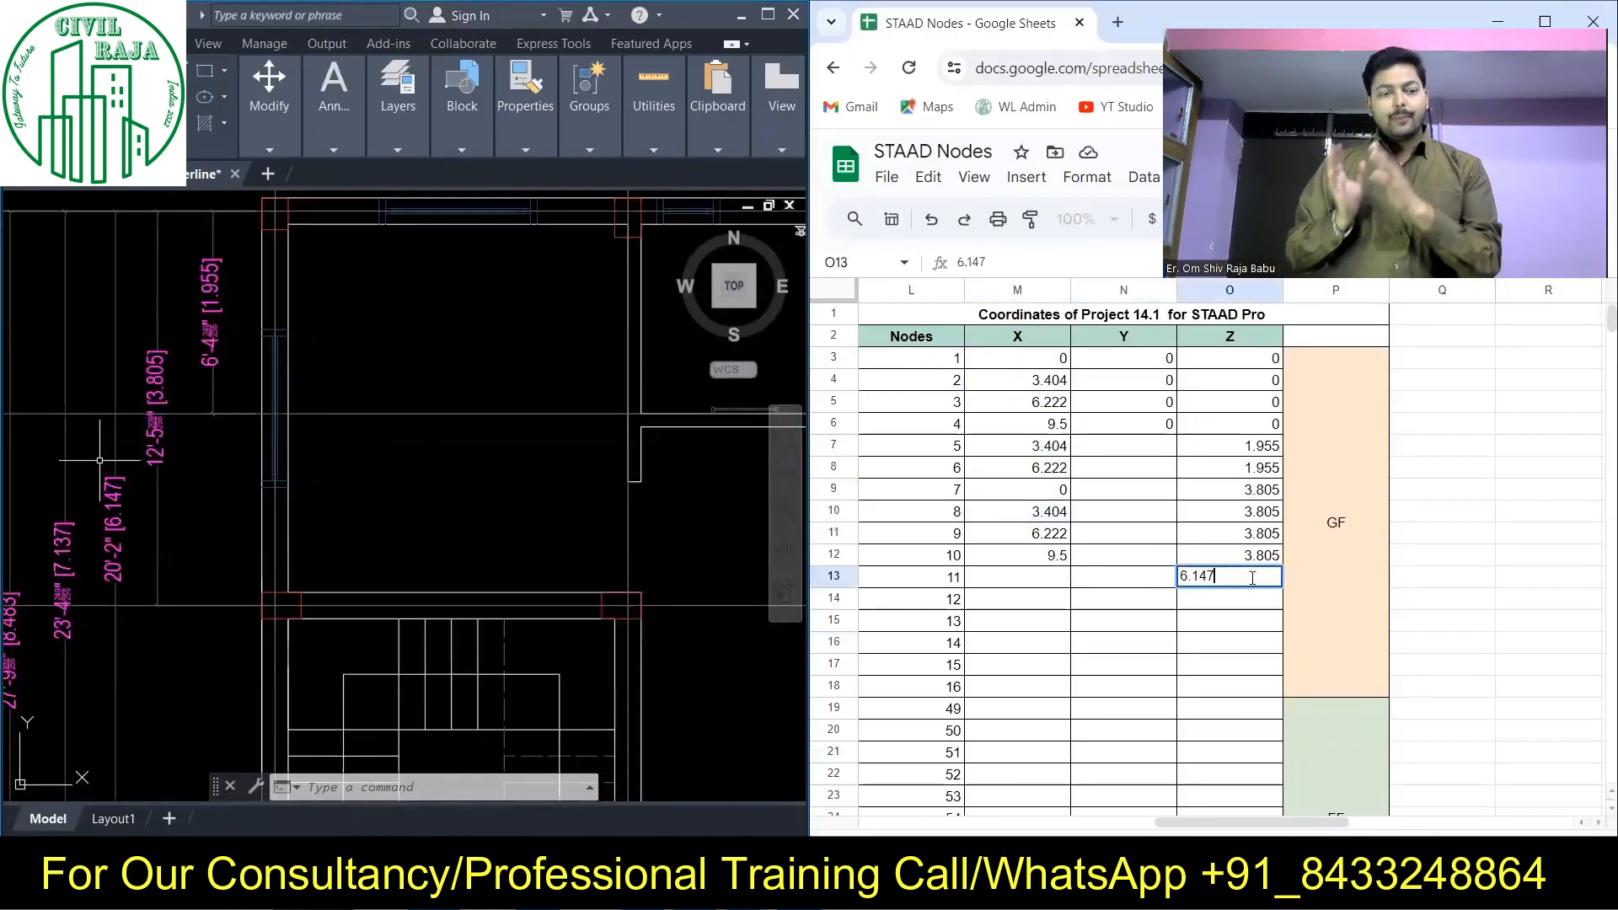
pyautogui.press('Return')
pyautogui.press('Return')
pyautogui.scroll(-5, 470, 577)
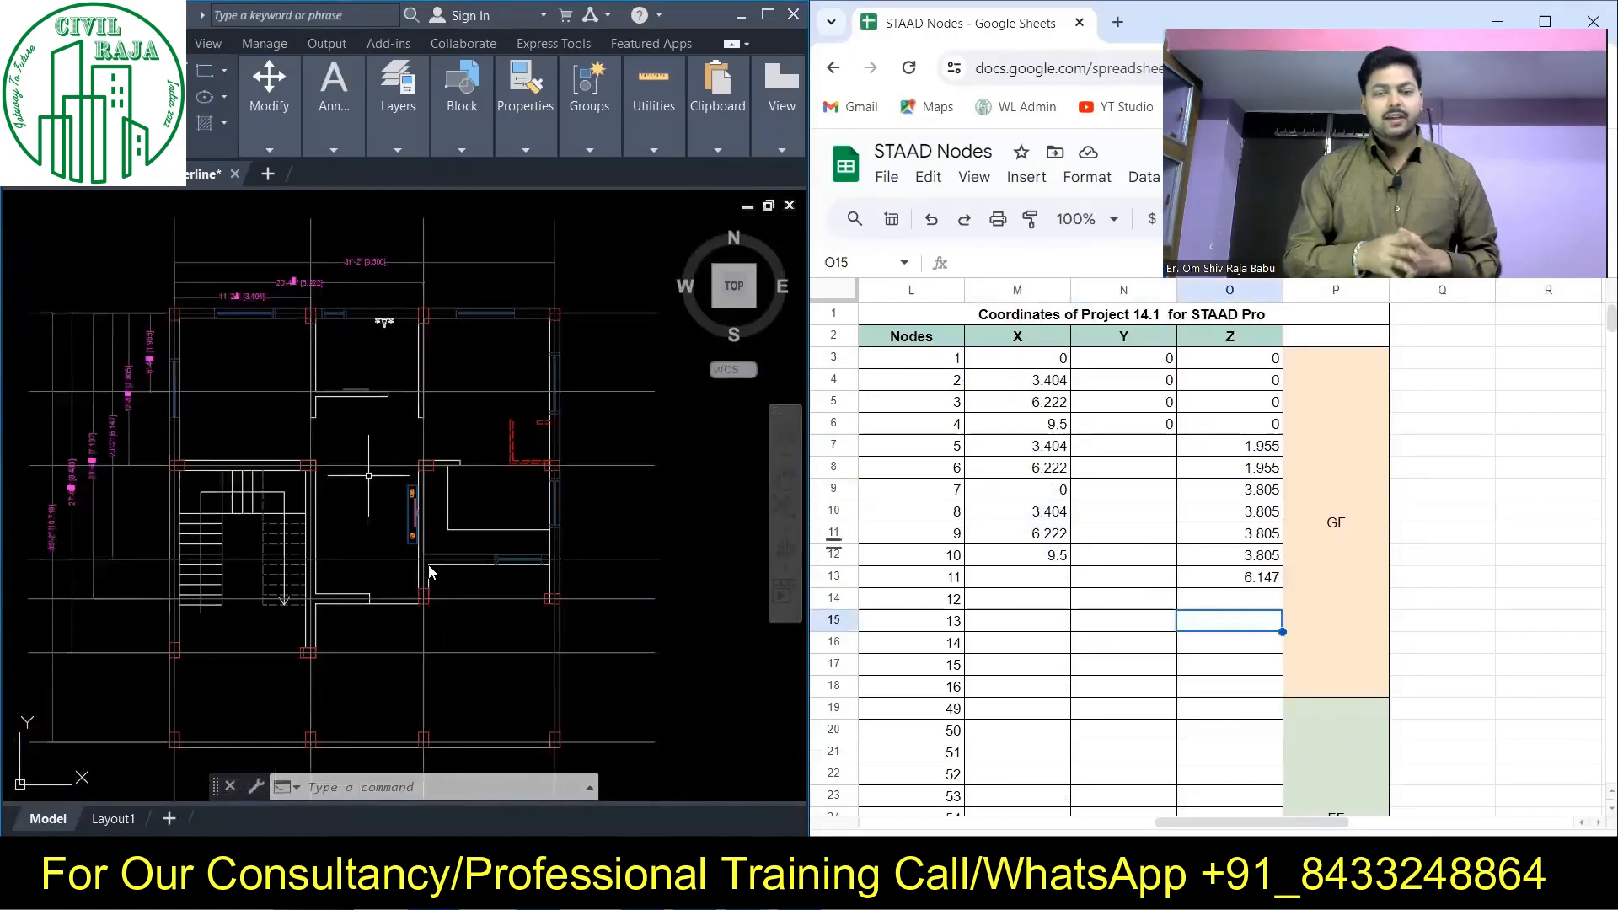
pyautogui.scroll(5, 114, 527)
pyautogui.moveTo(1283, 601); pyautogui.dragTo(1283, 601)
pyautogui.click(1229, 642)
pyautogui.scroll(-5, 235, 524)
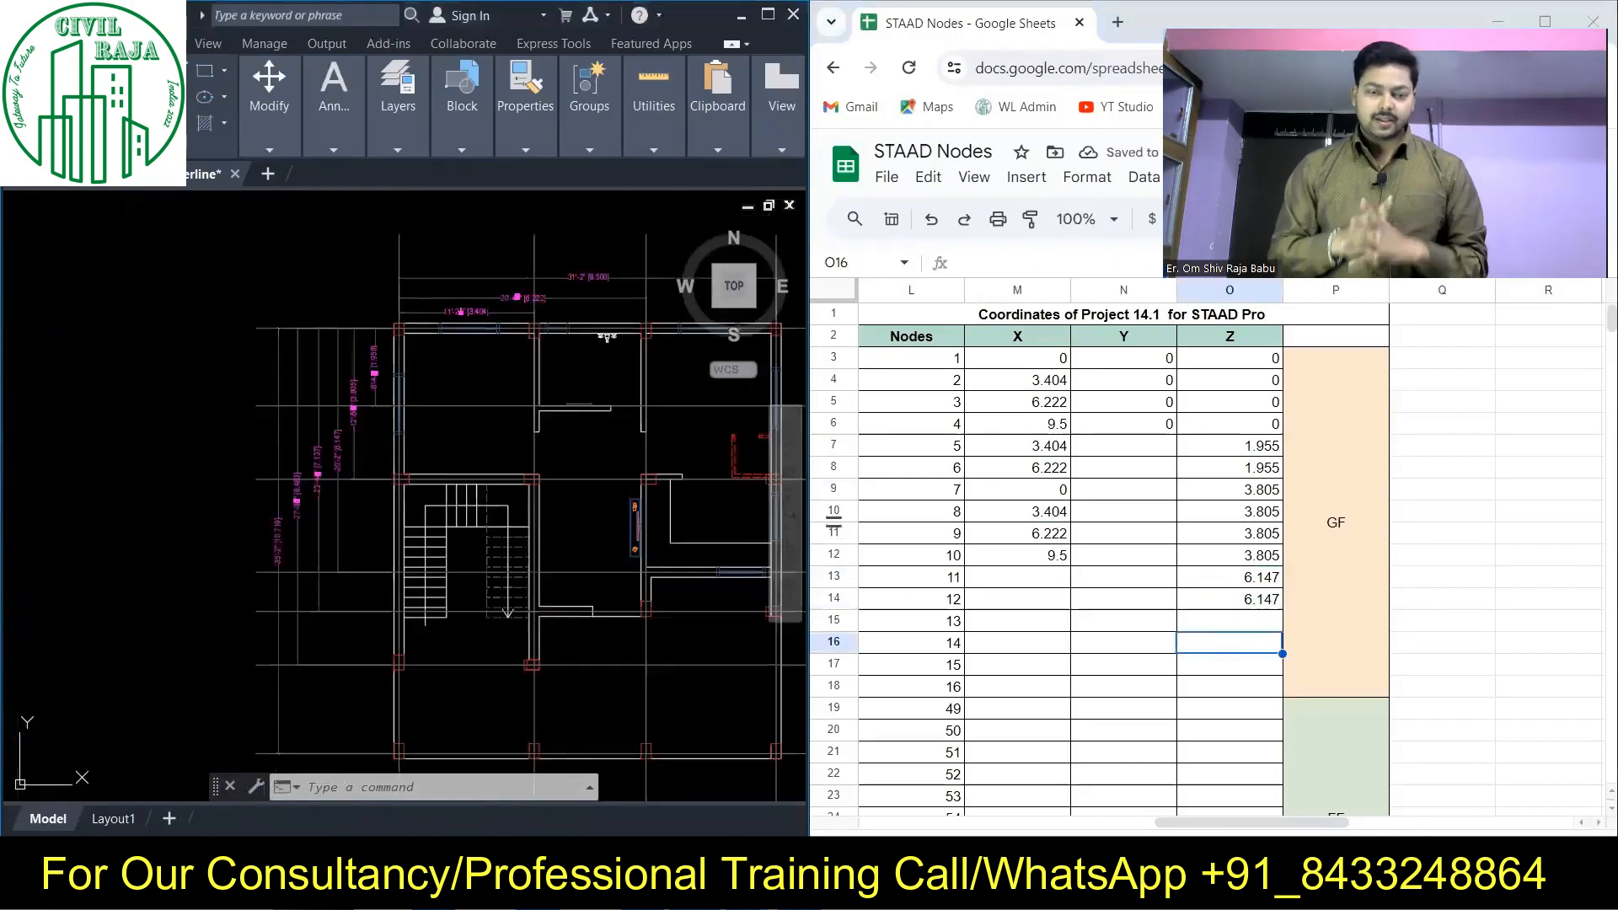
# - Copy the X values 6.222 and 9.5 from nodes 3 and 4 into nodes 11 and 12
pyautogui.moveTo(1032, 402); pyautogui.dragTo(1039, 424)
pyautogui.rightClick(1039, 422)
pyautogui.click(1086, 274)
pyautogui.moveTo(1007, 577); pyautogui.dragTo(1007, 599)
pyautogui.rightClick(1006, 599)
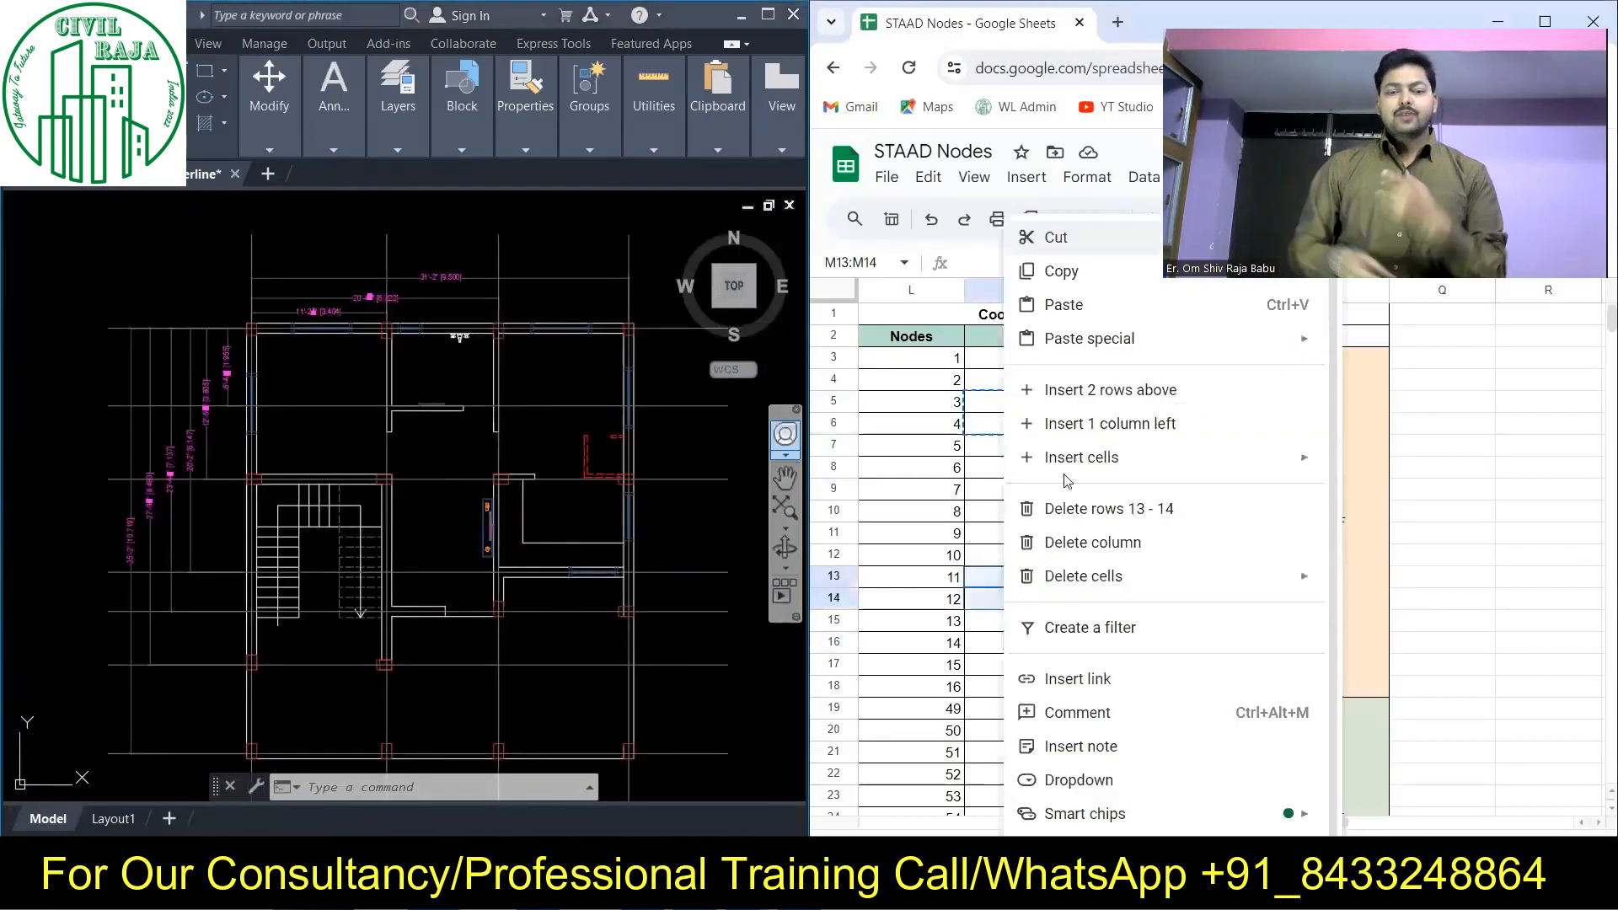
pyautogui.click(1063, 305)
pyautogui.click(1123, 642)
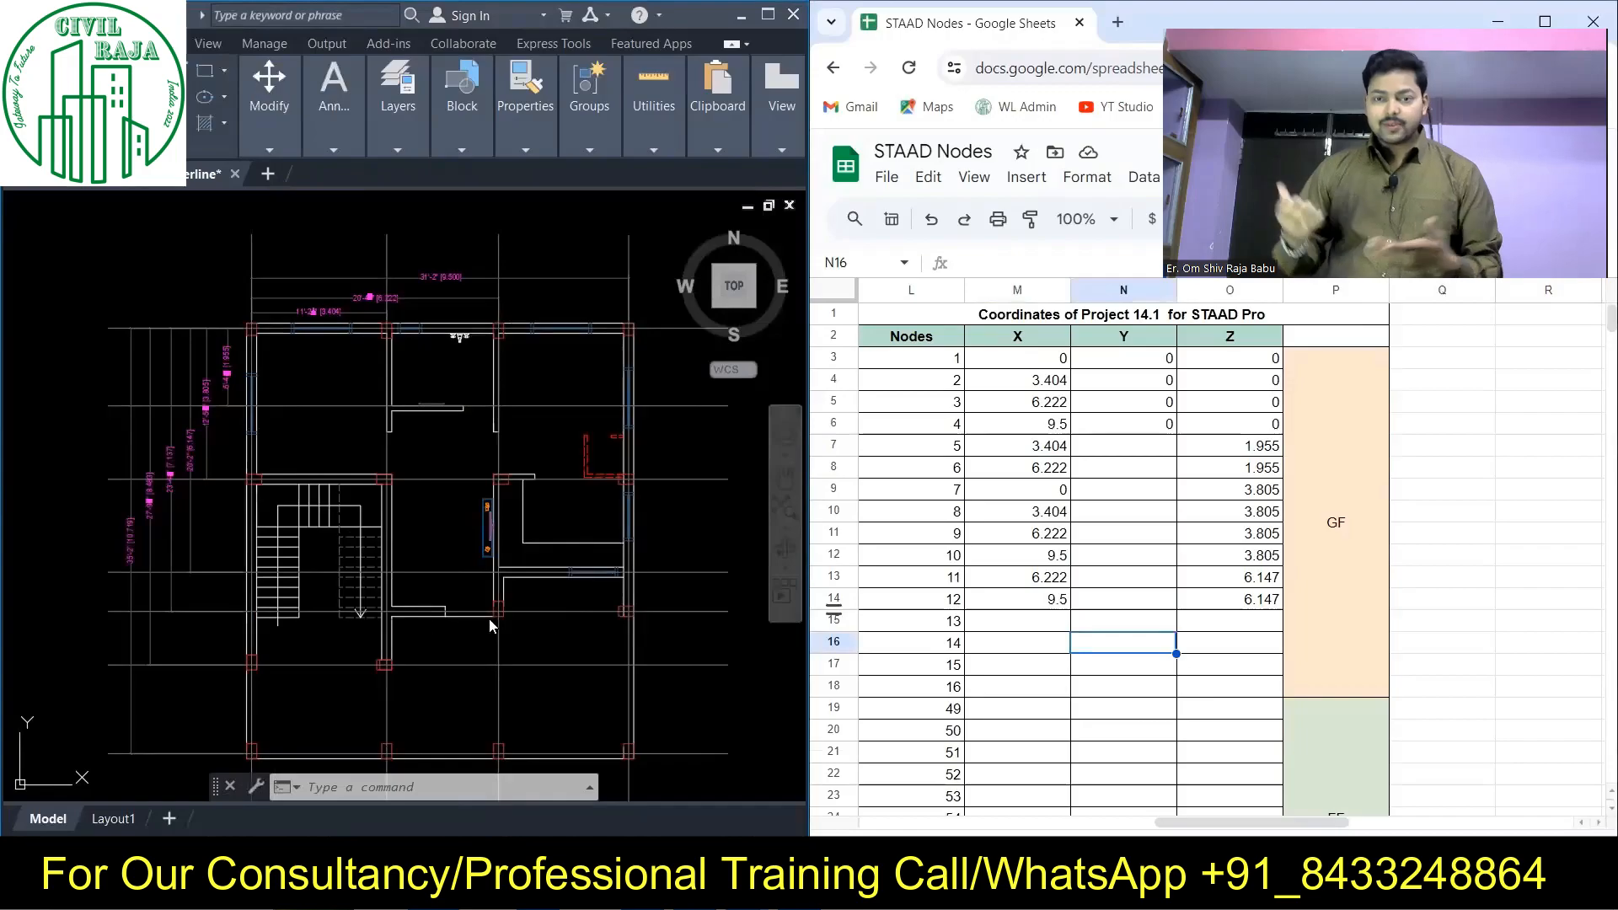
# - Enter 7.137 as the Z coordinate of node 13
pyautogui.scroll(8, 150, 451)
pyautogui.click(1246, 622)
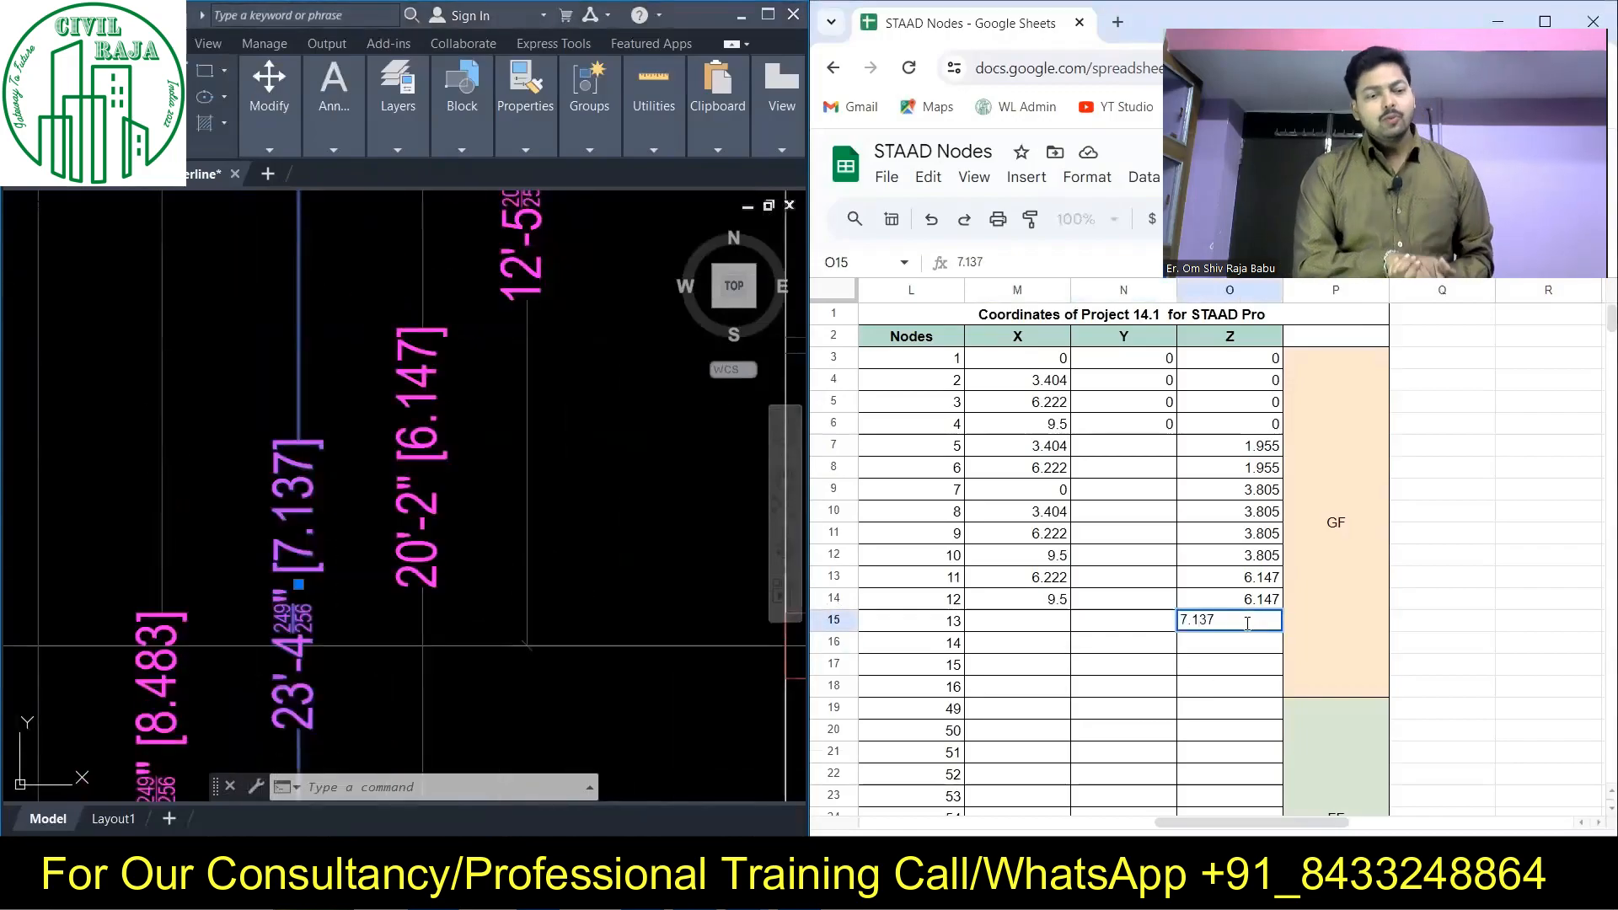
pyautogui.press('Return')
pyautogui.scroll(-8, 146, 417)
# - Copy the X values of nodes 2 to 4 into nodes 13 to 15 and extend Z 7.137 to nodes 14 and 15
pyautogui.moveTo(1032, 380); pyautogui.dragTo(1039, 424)
pyautogui.rightClick(1039, 423)
pyautogui.click(1078, 267)
pyautogui.click(1039, 621)
pyautogui.rightClick(1039, 620)
pyautogui.click(1063, 305)
pyautogui.click(1240, 624)
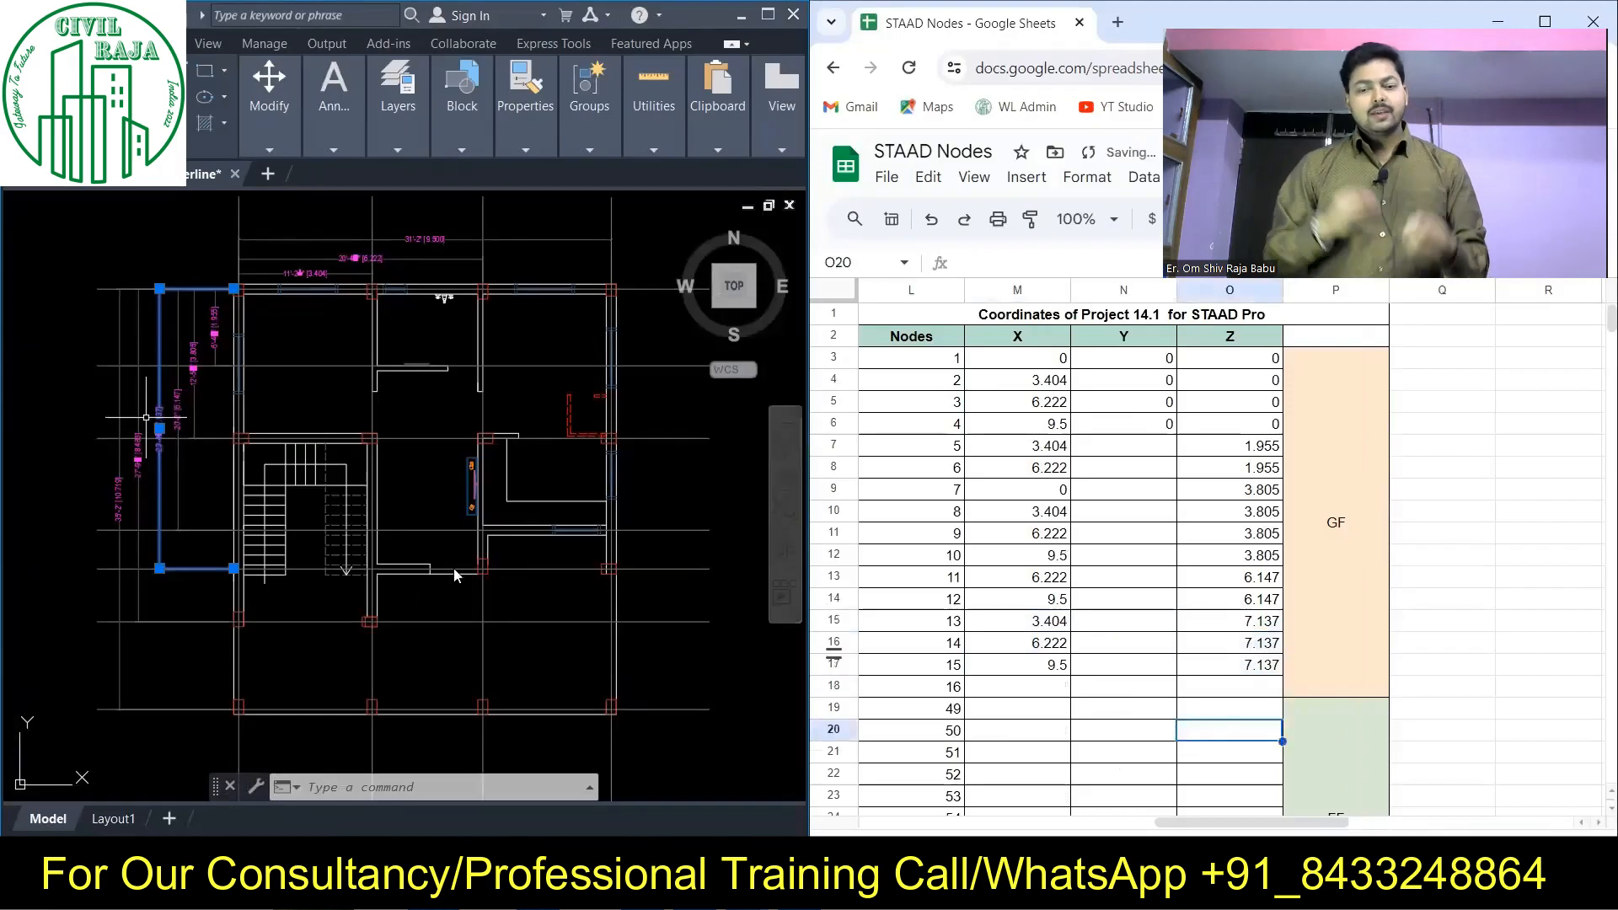
# - Copy the X values 0 and 3.404 into the rows of nodes 16 and 49 and set their Z to 8.483
pyautogui.moveTo(273, 304); pyautogui.dragTo(268, 365, button='middle')
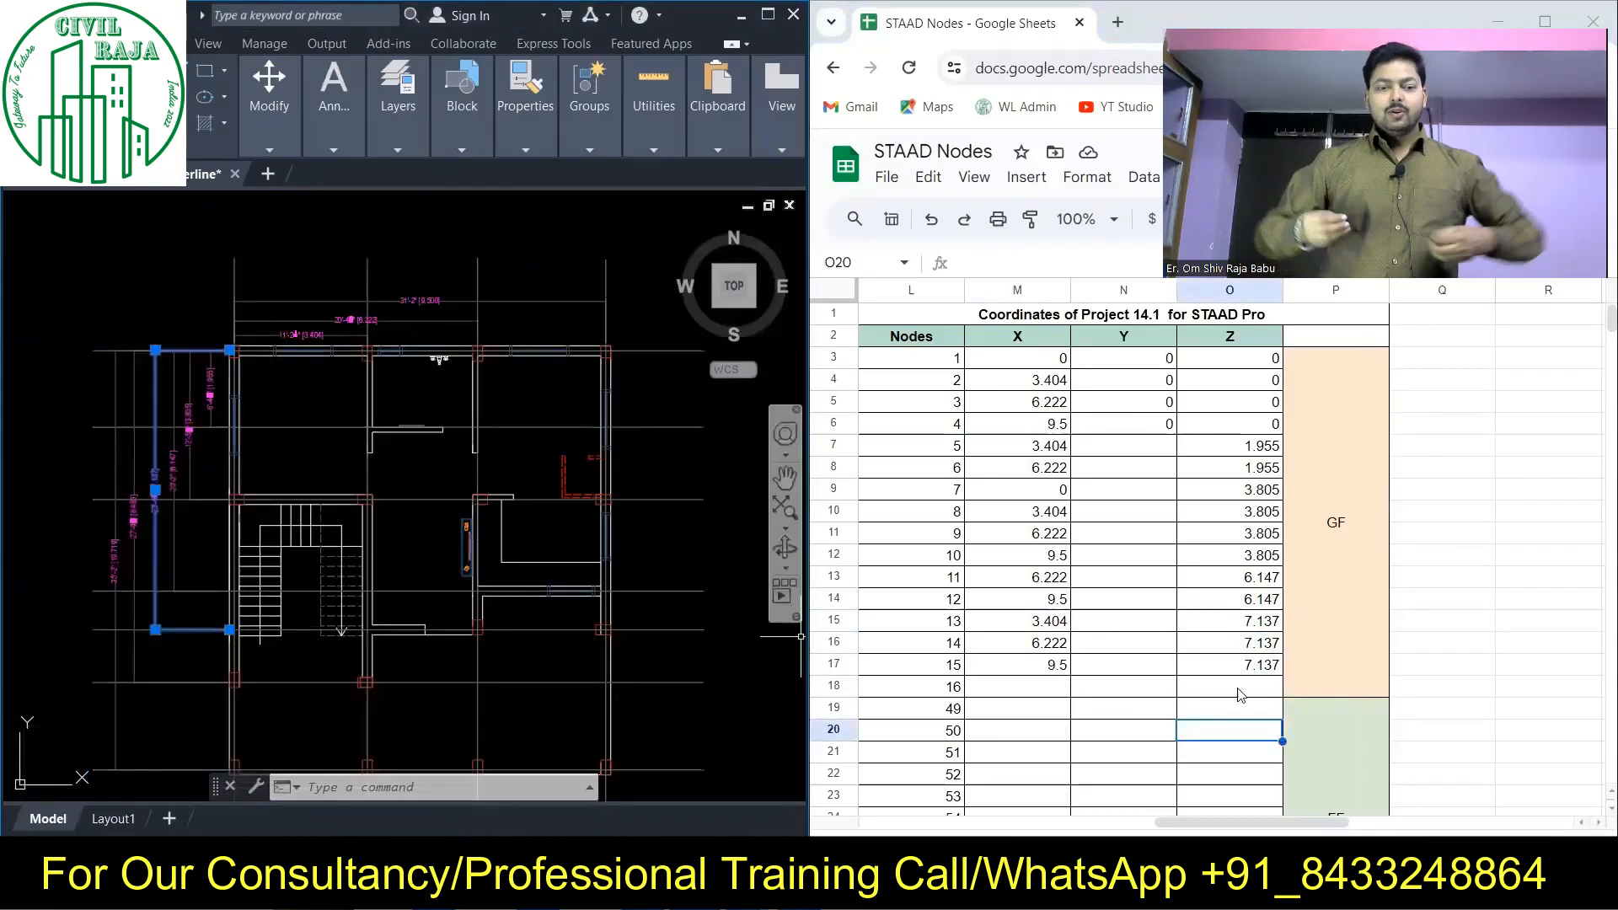
pyautogui.moveTo(1024, 358); pyautogui.dragTo(1029, 379)
pyautogui.rightClick(1029, 380)
pyautogui.click(1094, 271)
pyautogui.rightClick(1030, 686)
pyautogui.click(1099, 313)
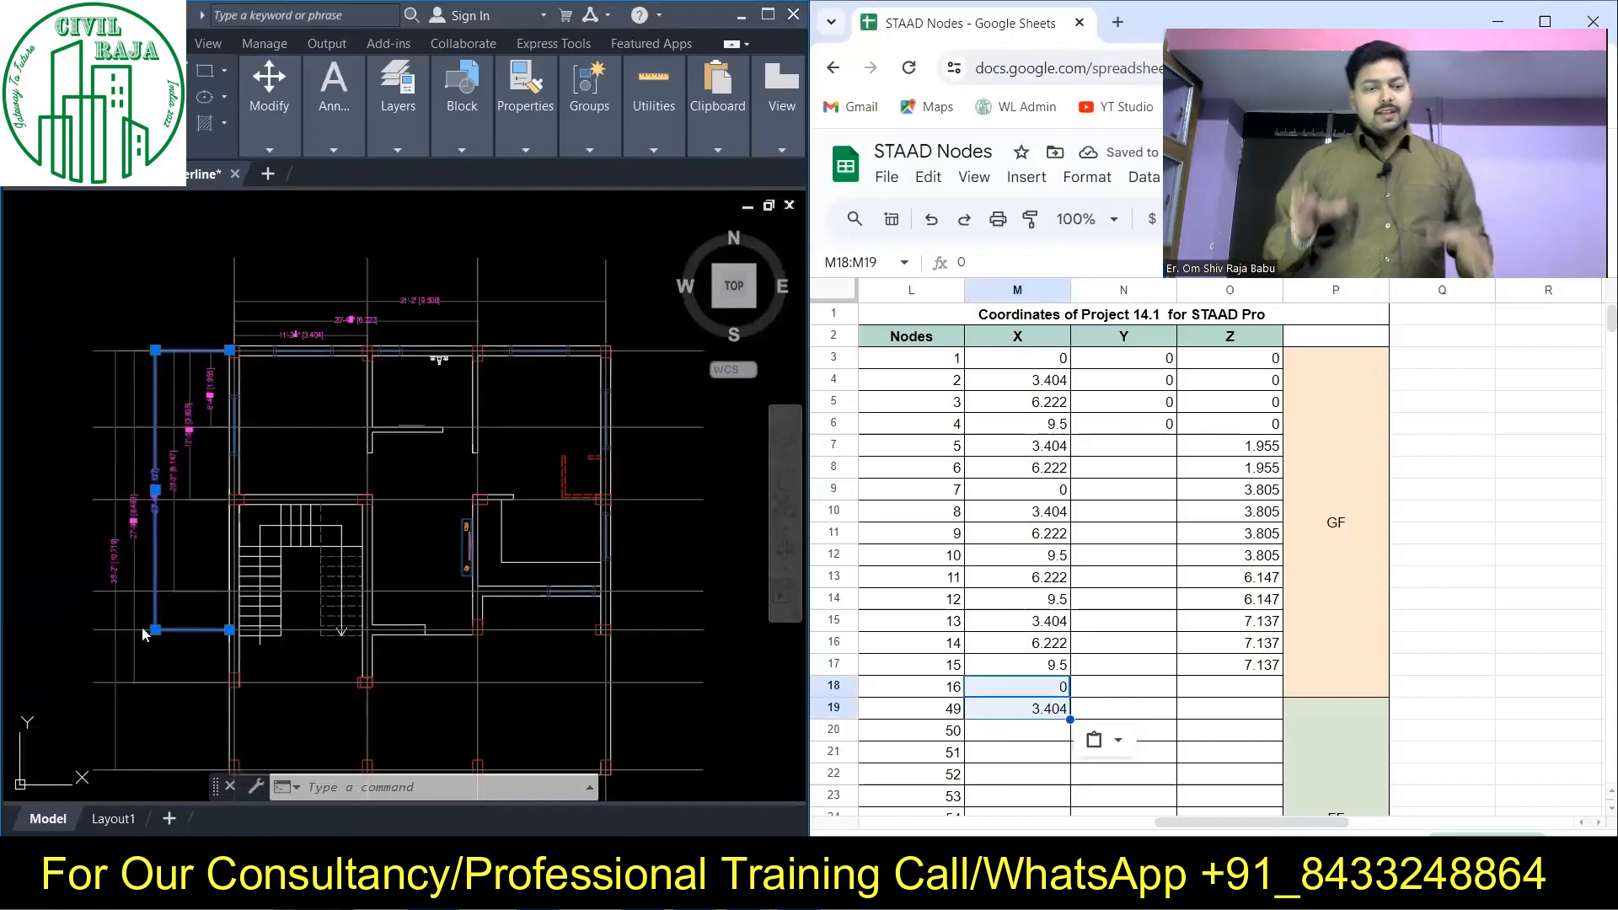
pyautogui.scroll(2, 114, 521)
pyautogui.scroll(-2, 114, 522)
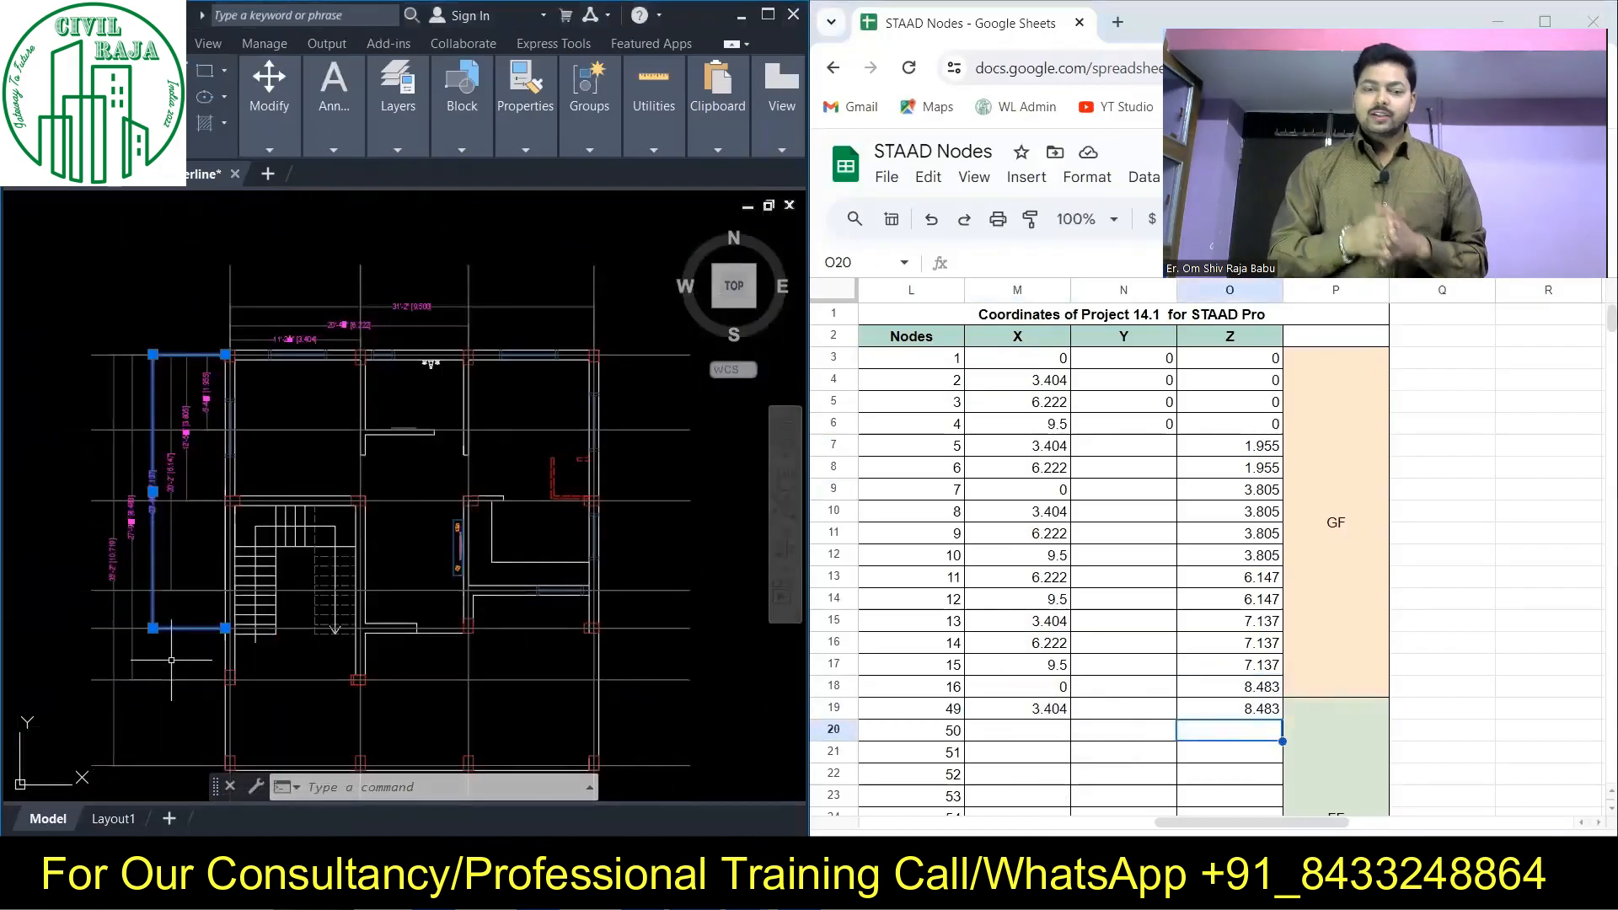
# - Enter 10.719 as the Z coordinate in the node 50 row
pyautogui.press('Escape')
pyautogui.scroll(4, 105, 639)
pyautogui.click(1247, 732)
pyautogui.write('10.719')
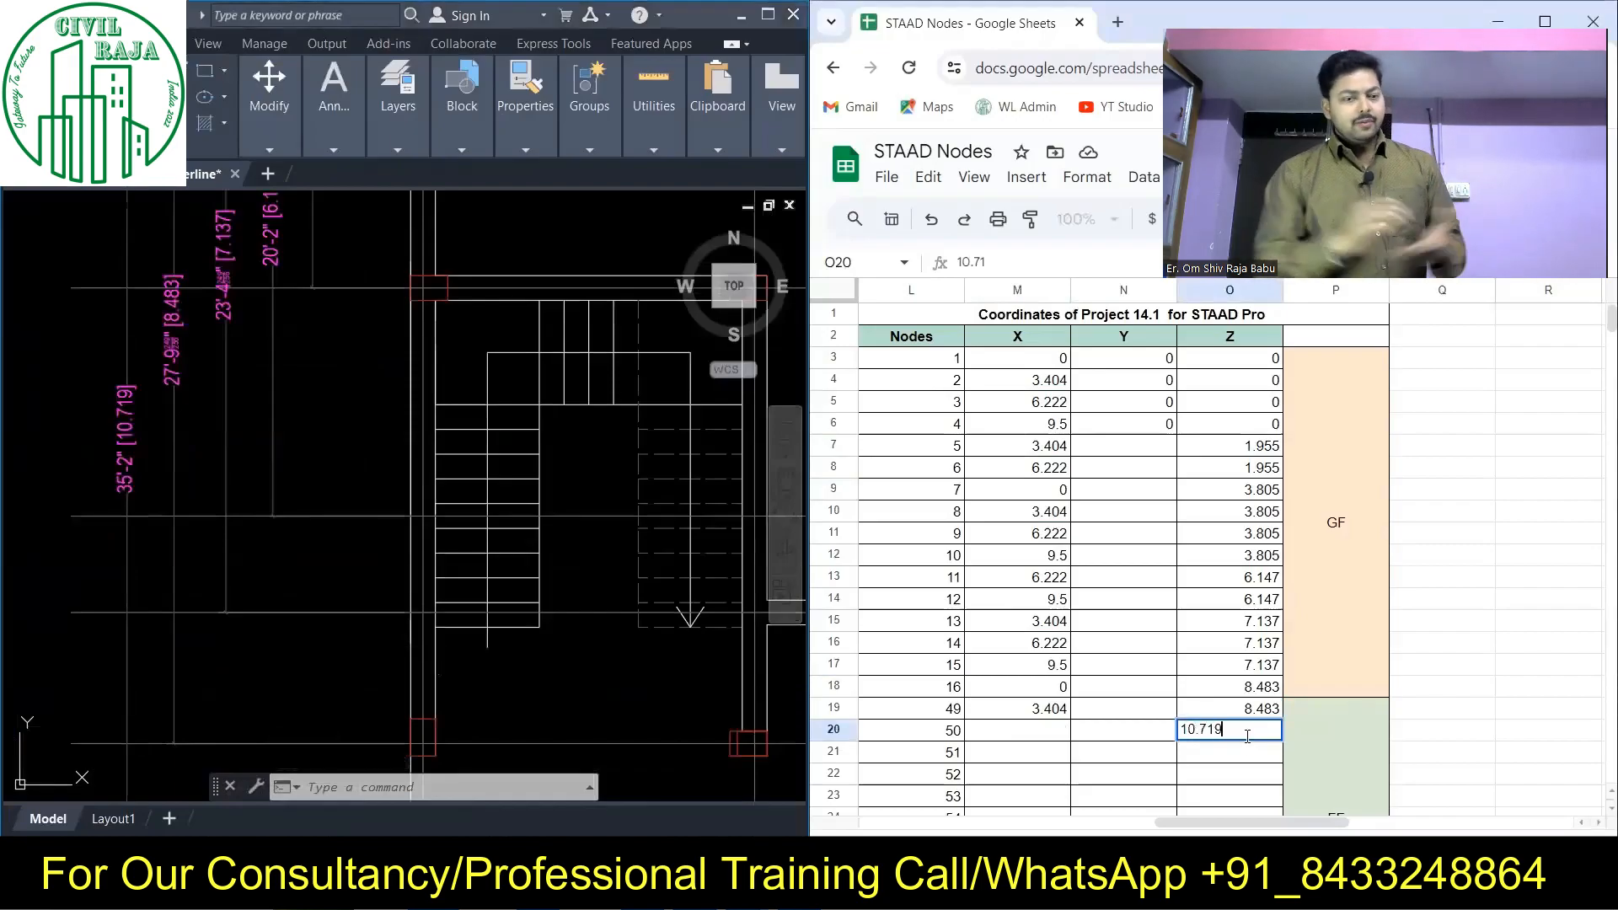
# - Copy the X values of nodes 1 to 4 into nodes 50 to 53 and extend Z 10.719 through node 53
pyautogui.scroll(-4, 205, 455)
pyautogui.moveTo(1019, 358); pyautogui.dragTo(1020, 423)
pyautogui.rightClick(977, 404)
pyautogui.click(995, 267)
pyautogui.rightClick(977, 730)
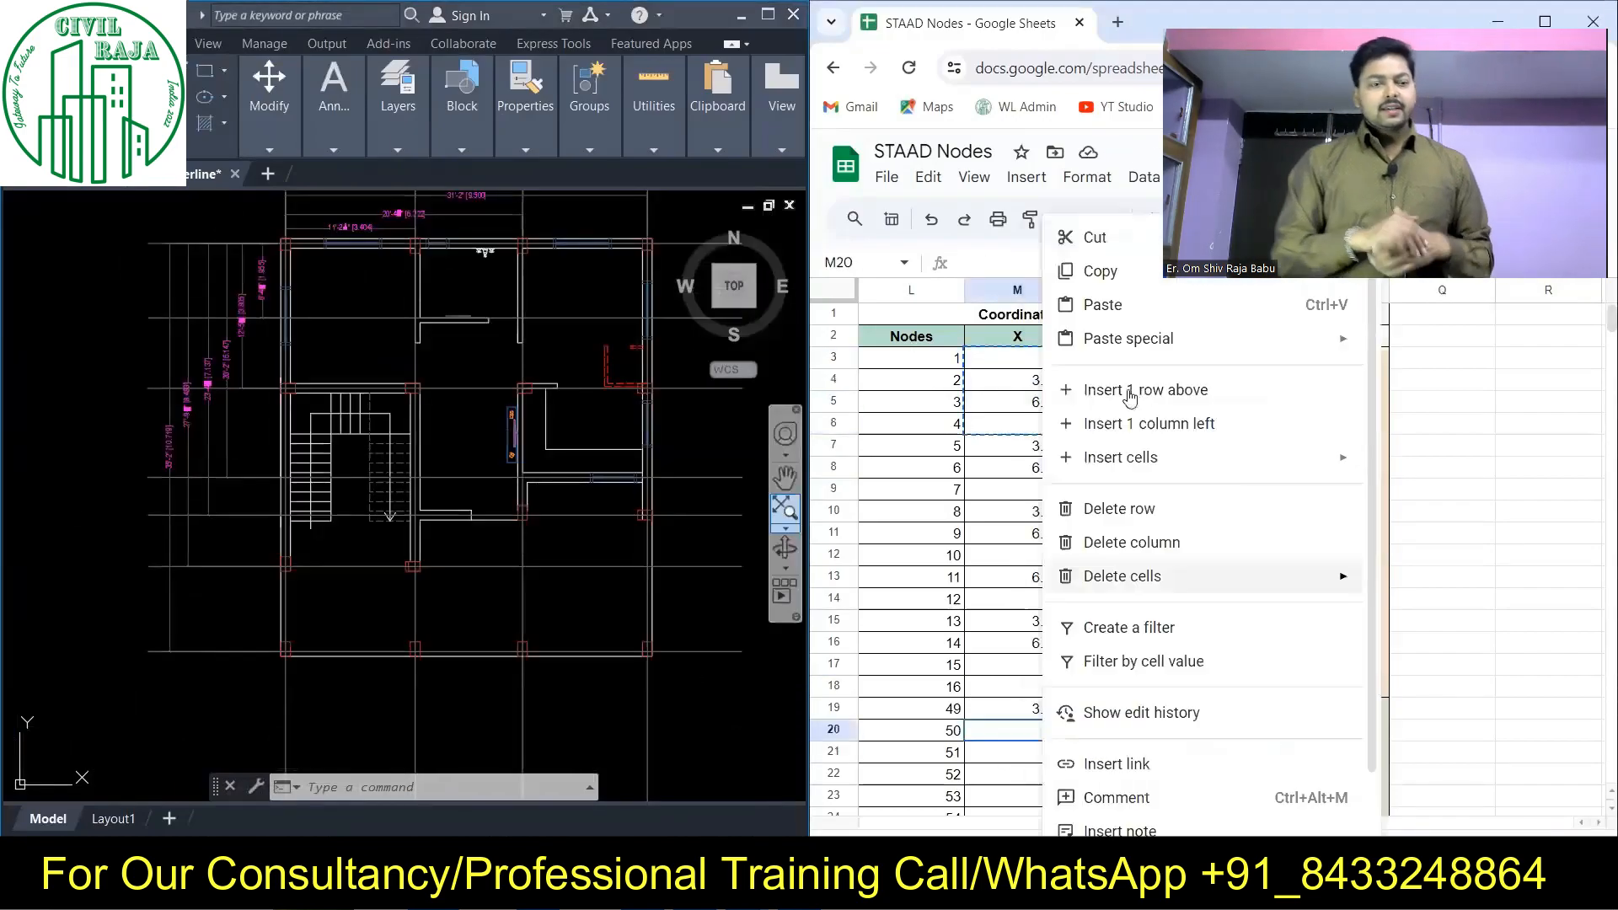
pyautogui.click(995, 303)
# - Try to extend the GF block down the level column and undo the change
pyautogui.click(1367, 623)
pyautogui.scroll(-3, 1382, 590)
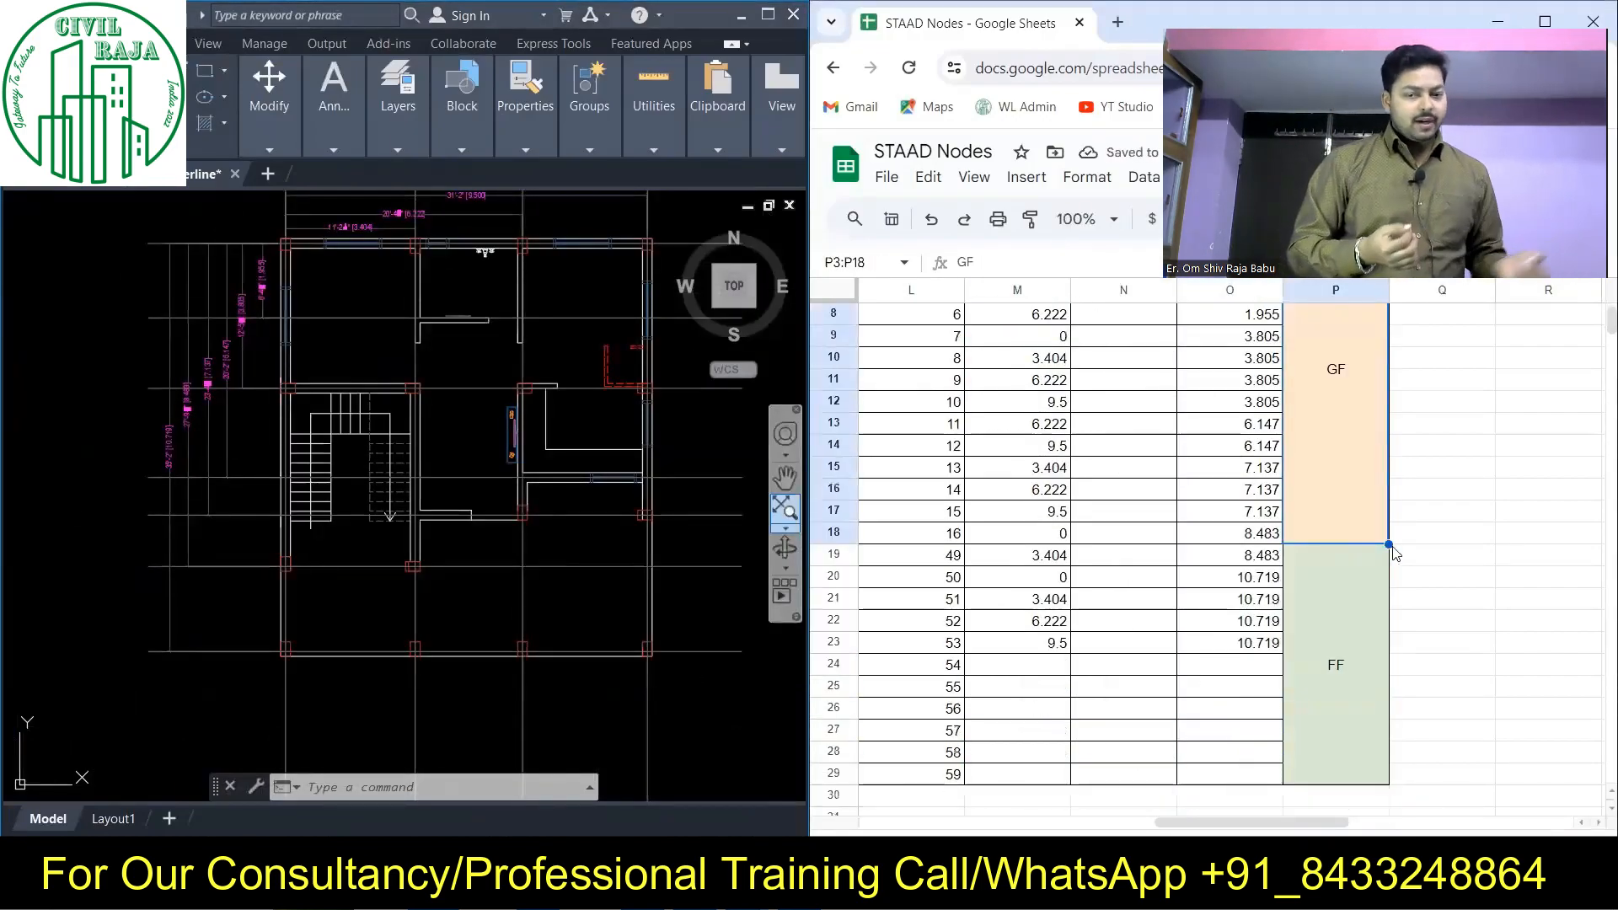
pyautogui.moveTo(1379, 610); pyautogui.dragTo(1455, 600)
pyautogui.hotkey('ctrl', 'z')
pyautogui.scroll(-3, 1416, 572)
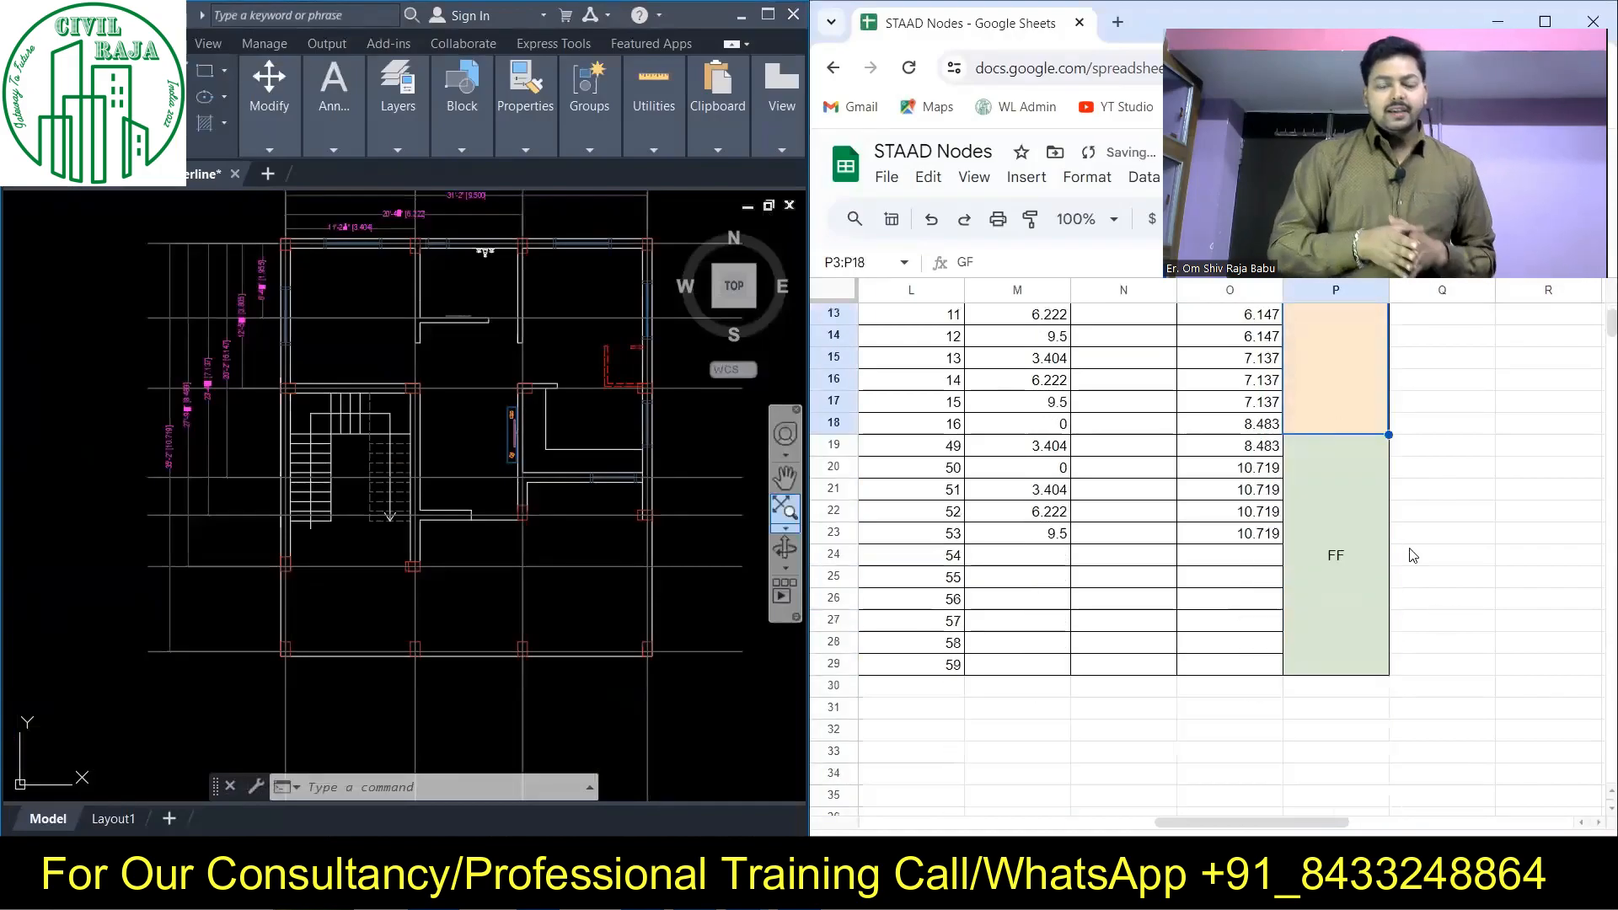
# - Clear the FF label from the green block in the level column
pyautogui.click(1298, 585)
pyautogui.press('Delete')
pyautogui.click(1546, 511)
# - Unmerge the level column blocks and merge rows 3 to 23 into a single GF block
pyautogui.scroll(2, 1382, 607)
pyautogui.moveTo(1339, 697); pyautogui.dragTo(1340, 472)
pyautogui.rightClick(1340, 429)
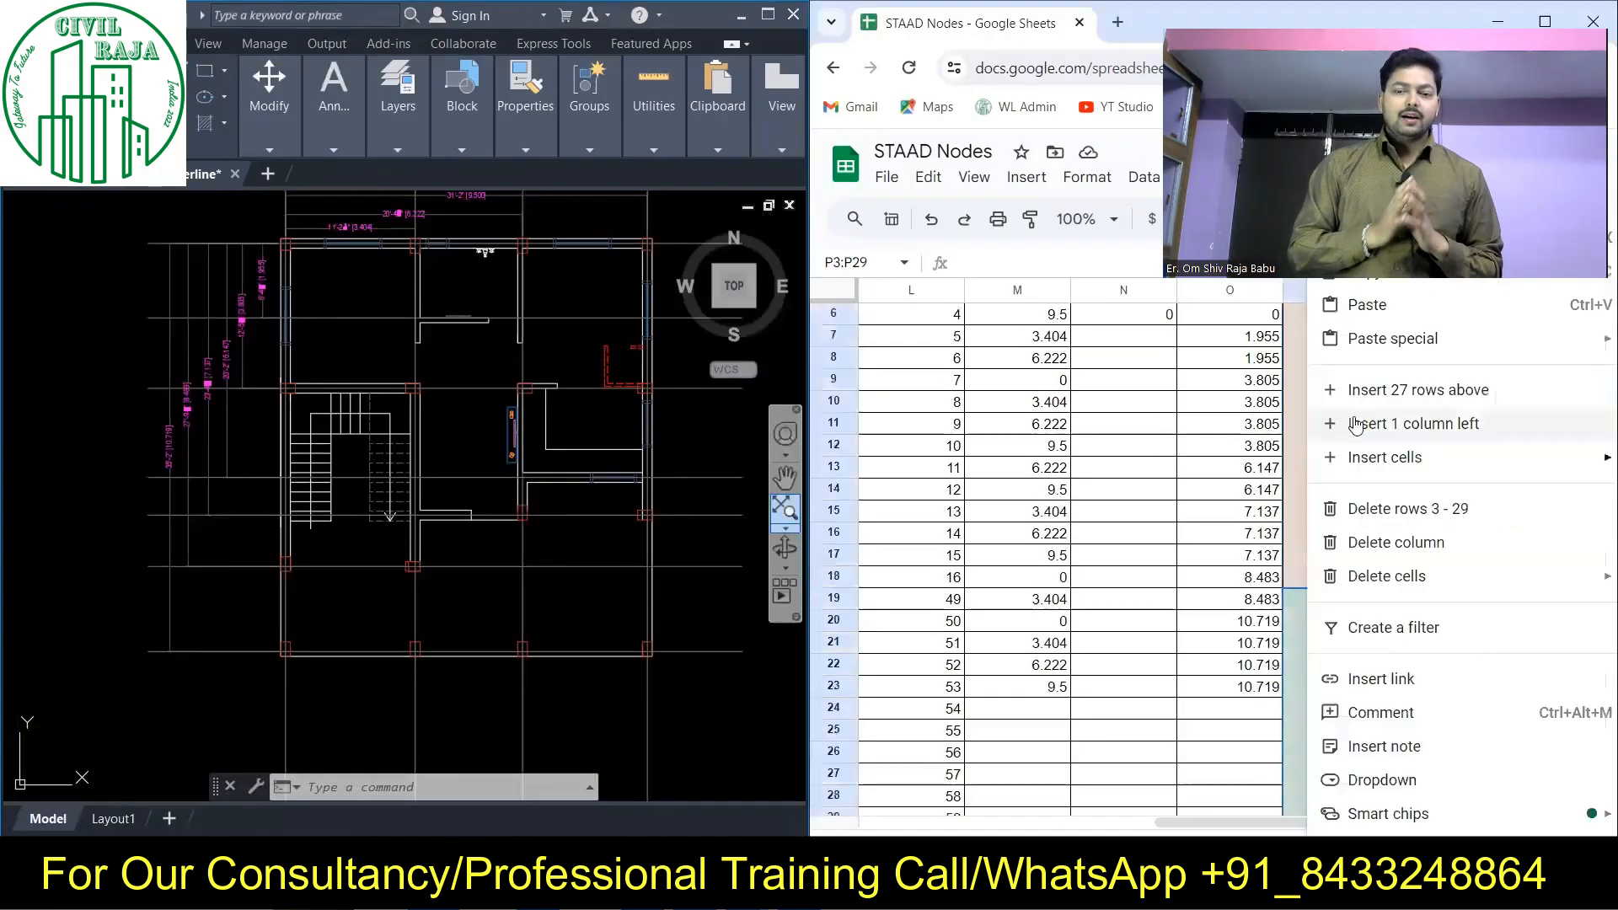
pyautogui.click(1068, 179)
pyautogui.moveTo(1242, 491)
pyautogui.click(1388, 593)
pyautogui.click(1440, 577)
pyautogui.scroll(1, 1323, 428)
pyautogui.moveTo(1335, 313); pyautogui.dragTo(1351, 752)
pyautogui.click(1078, 180)
pyautogui.moveTo(1303, 494)
# - Renumber the Nodes column consecutively by filling the sequence down to node 27
pyautogui.scroll(-1, 1042, 455)
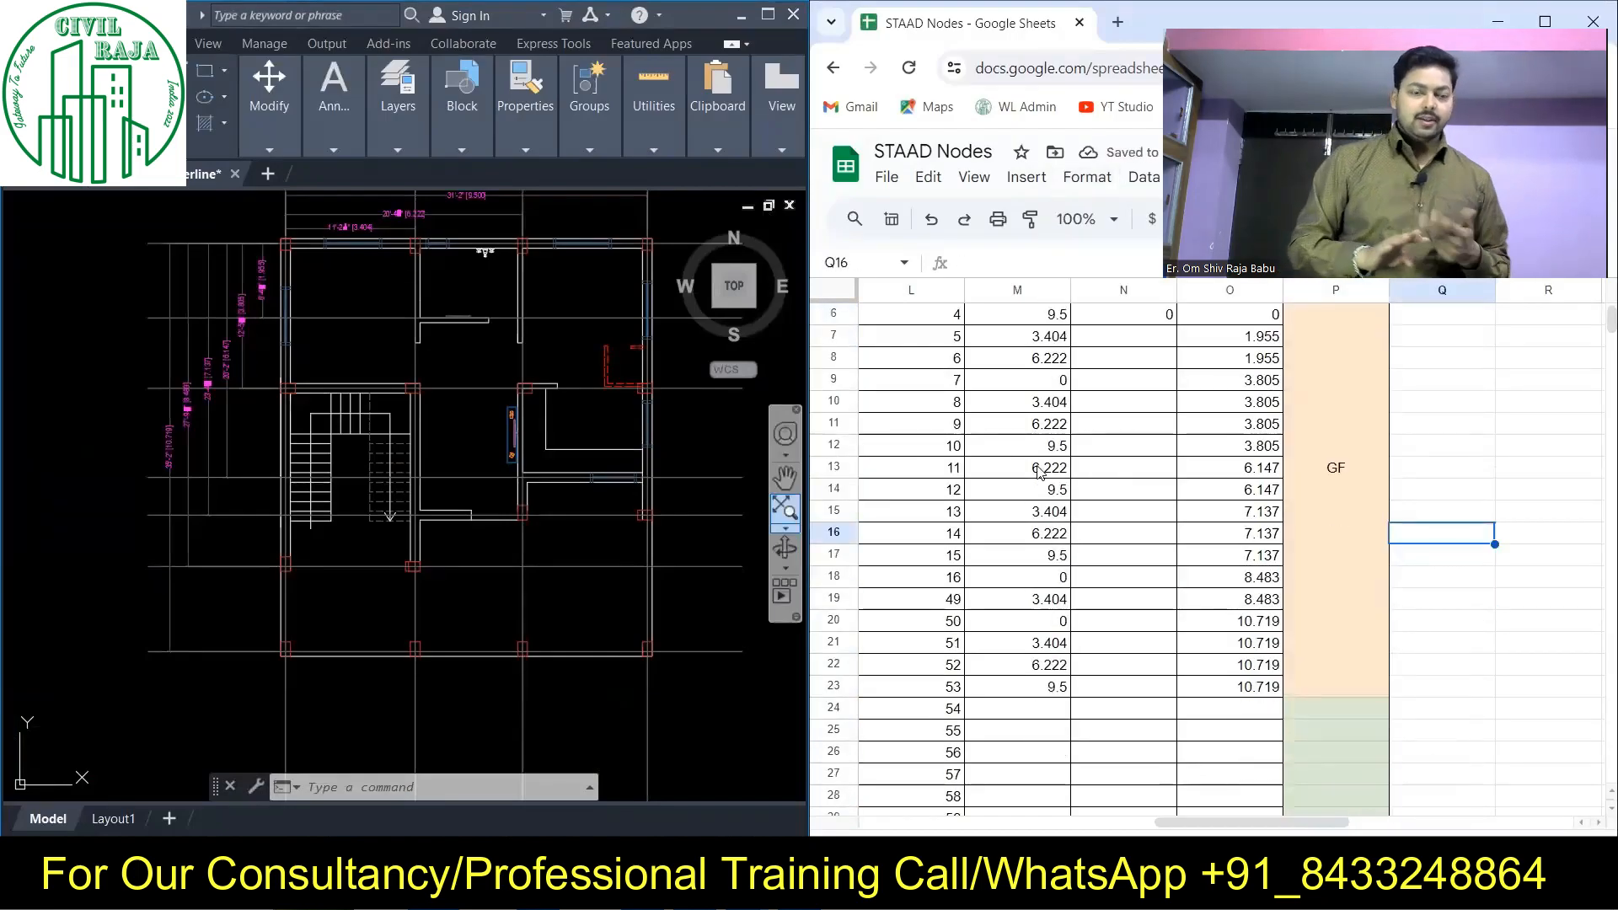
pyautogui.scroll(-2, 453, 619)
pyautogui.scroll(1, 452, 620)
pyautogui.scroll(1, 456, 432)
pyautogui.scroll(2, 960, 547)
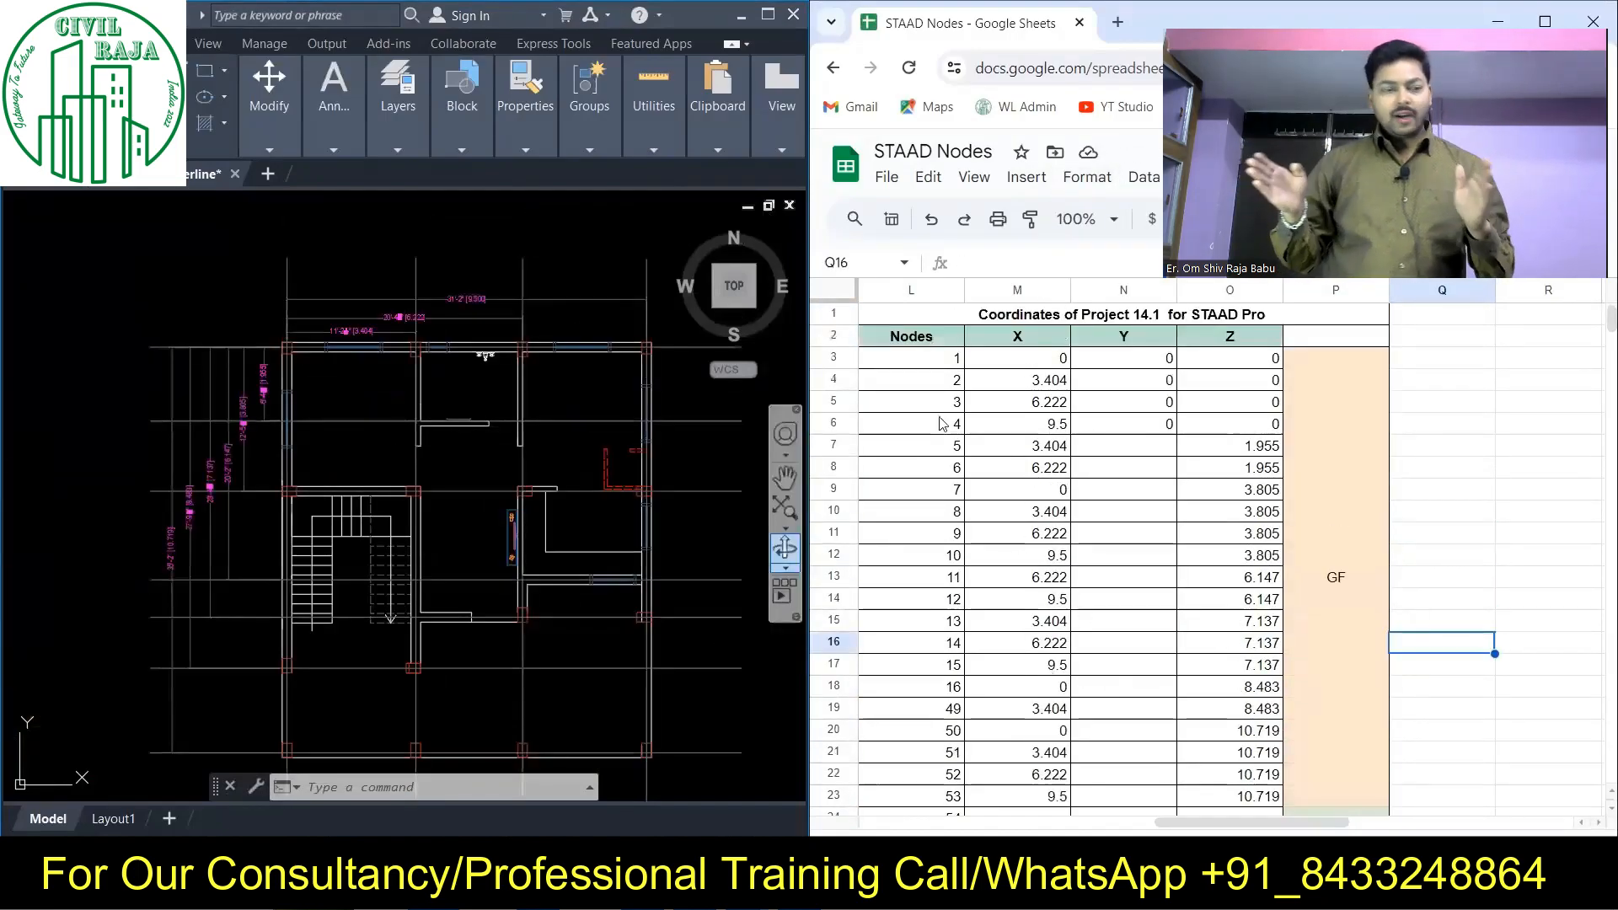
pyautogui.moveTo(943, 533); pyautogui.dragTo(952, 556)
pyautogui.moveTo(963, 762); pyautogui.dragTo(935, 621)
pyautogui.click(1017, 707)
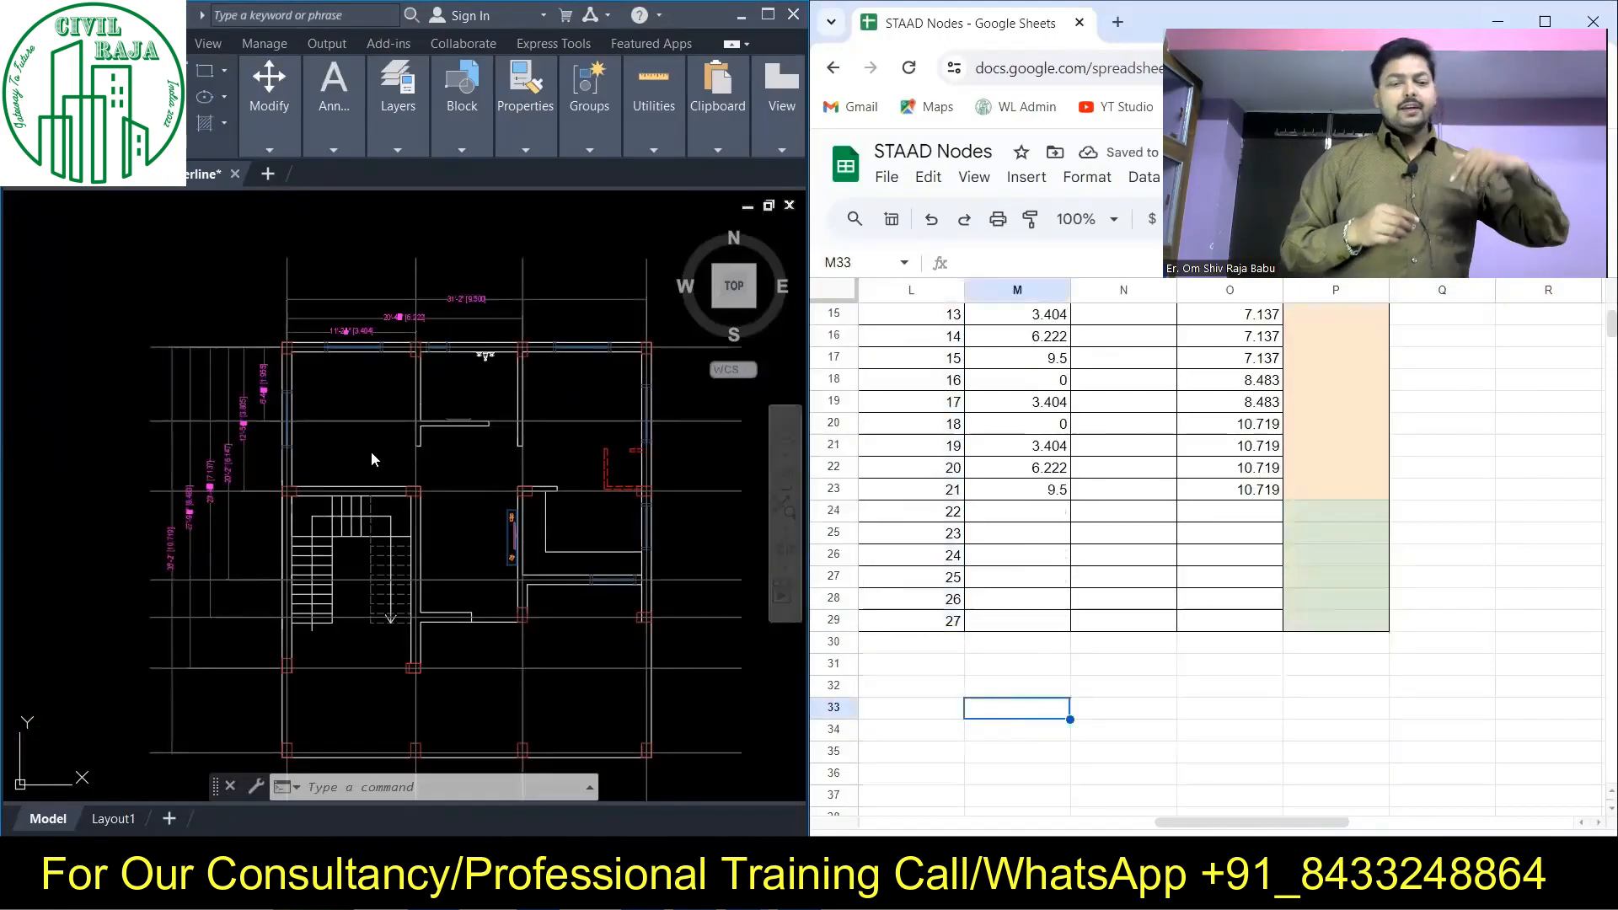
# - Enter 0 as the Y coordinate for the remaining ground-floor nodes, from node 5 through node 21
pyautogui.scroll(3, 429, 493)
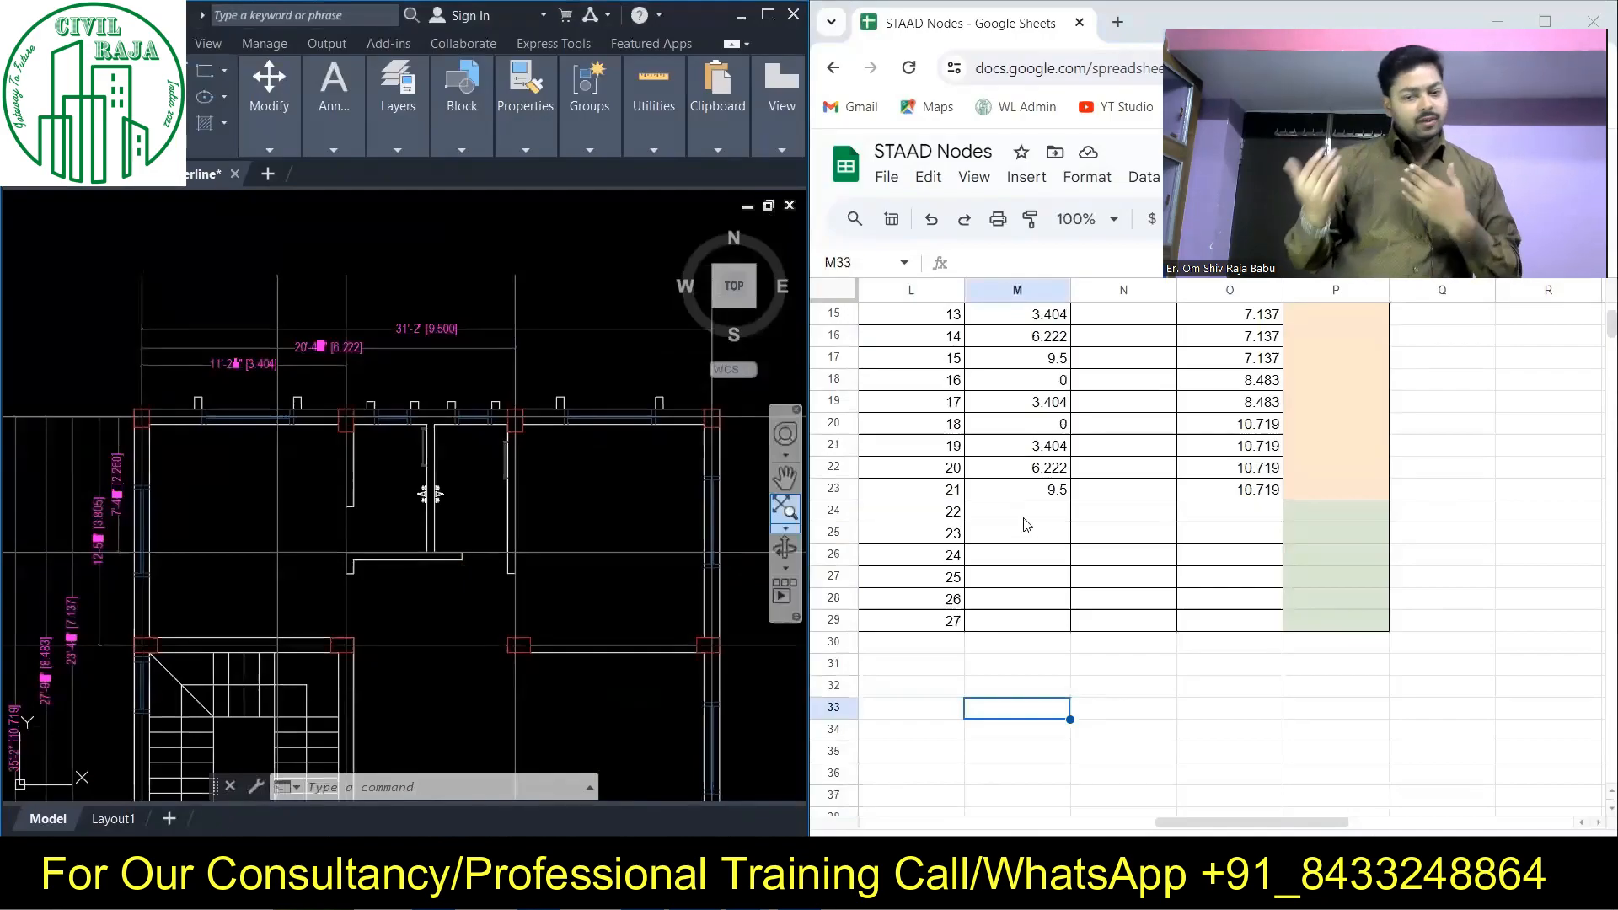
pyautogui.click(1115, 489)
pyautogui.write('0')
pyautogui.press('Up')
pyautogui.write('0')
pyautogui.press('Up')
pyautogui.press('0')
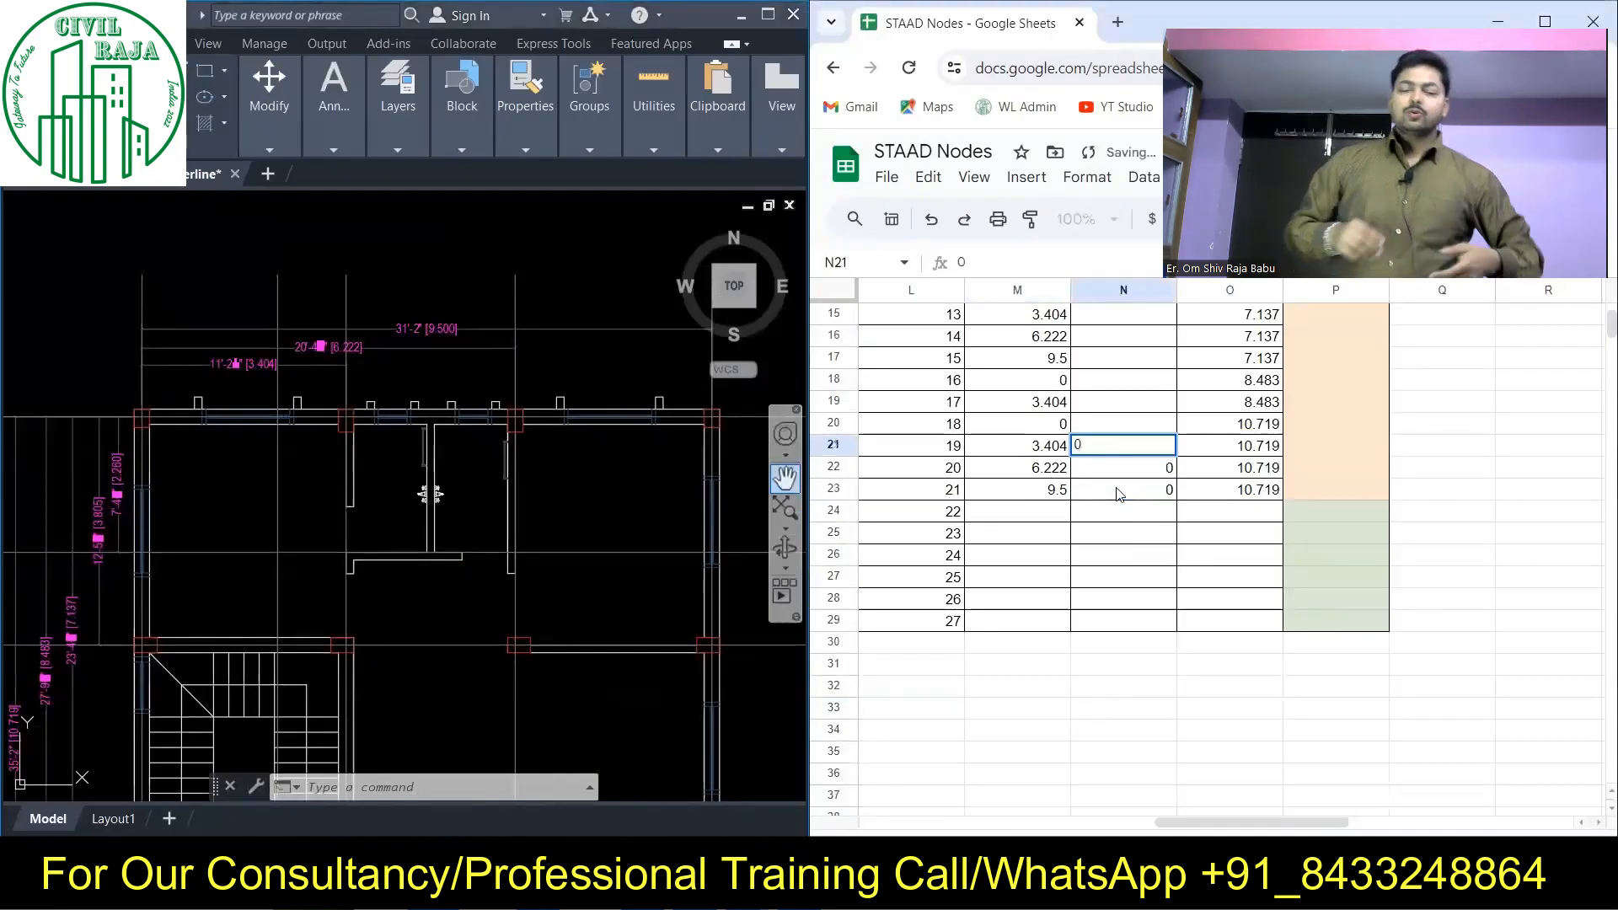
pyautogui.click(1109, 548)
pyautogui.scroll(4, 1108, 545)
pyautogui.moveTo(1129, 359)
pyautogui.mouseDown()
pyautogui.moveTo(1158, 425)
pyautogui.moveTo(1145, 646)
pyautogui.moveTo(1145, 624)
pyautogui.mouseUp()
pyautogui.scroll(-2, 1145, 645)
pyautogui.click(1229, 686)
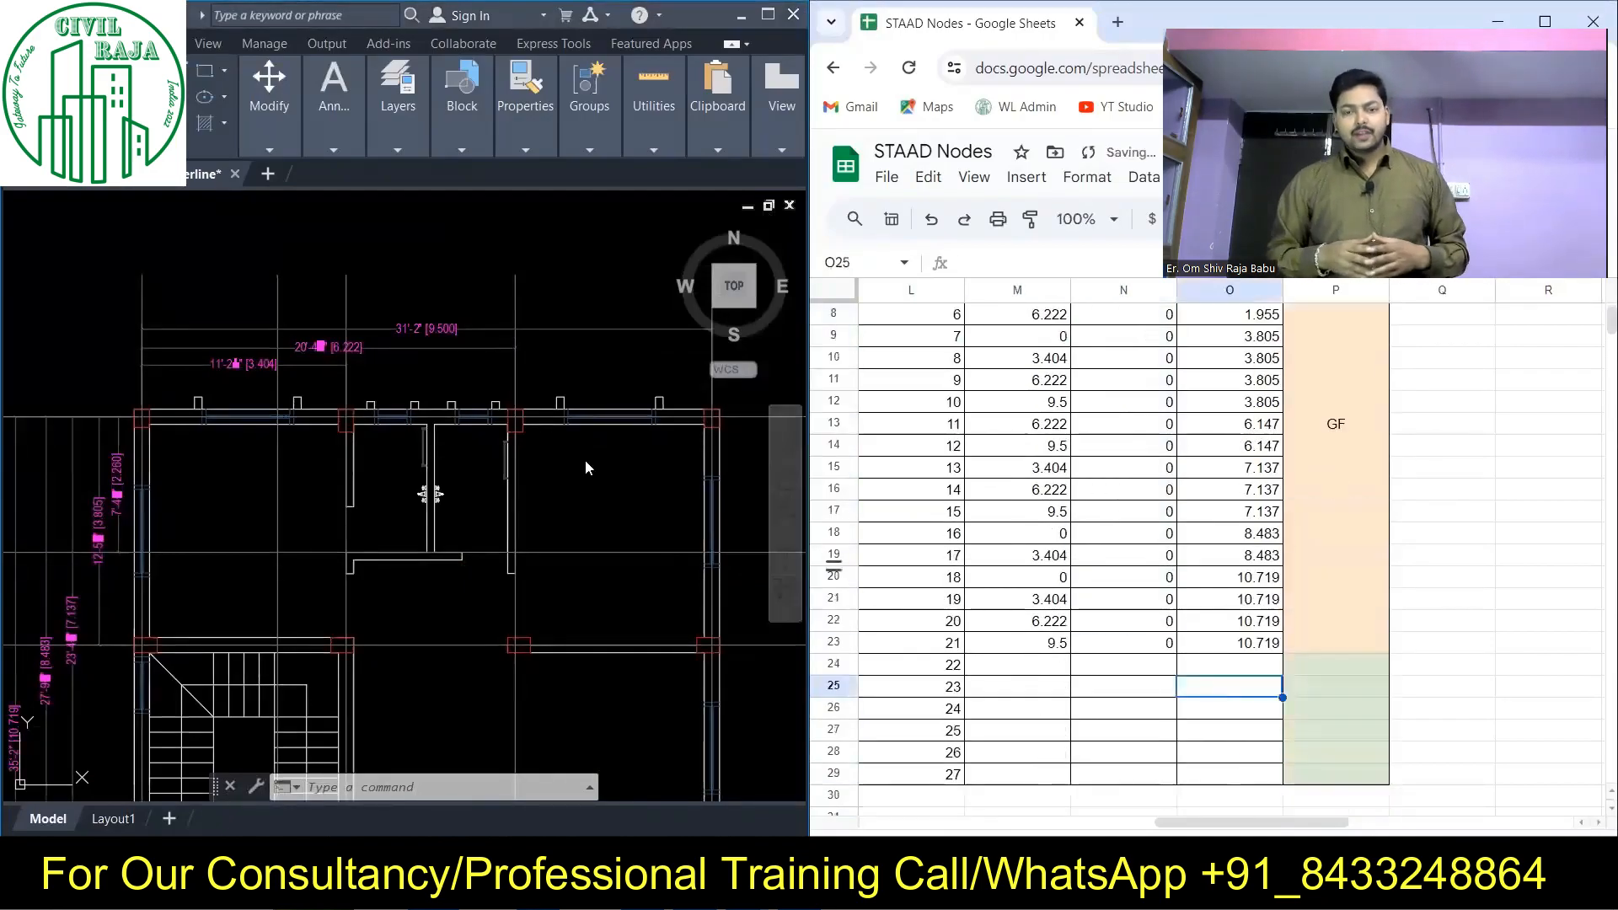
# - Copy the X values 3.404 and 6.222 of nodes 2 and 3 into the rows of nodes 22 and 23
pyautogui.moveTo(268, 495); pyautogui.dragTo(206, 476, button='middle')
pyautogui.click(1037, 665)
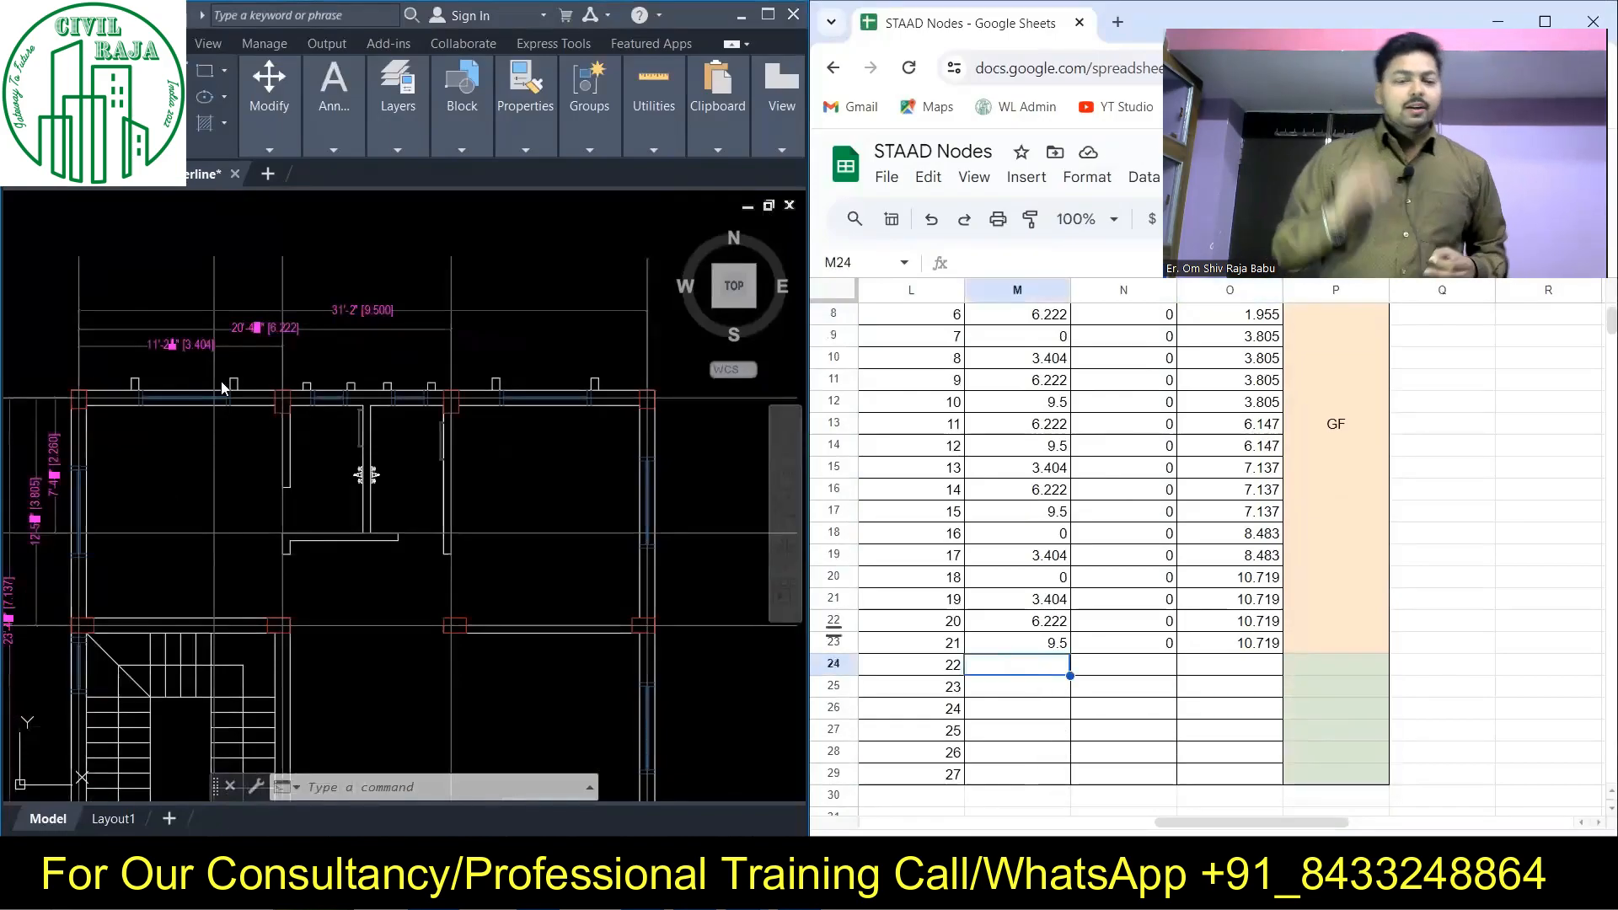
pyautogui.rightClick(1035, 358)
pyautogui.click(549, 469)
pyautogui.scroll(2, 1025, 396)
pyautogui.moveTo(1023, 380); pyautogui.dragTo(1025, 406)
pyautogui.rightClick(1025, 407)
pyautogui.click(1065, 270)
pyautogui.scroll(-2, 1038, 618)
pyautogui.rightClick(1027, 665)
pyautogui.click(1065, 306)
pyautogui.click(1037, 686)
# - Enter 2.26 as the Z coordinate of nodes 22 and 23
pyautogui.moveTo(169, 554); pyautogui.dragTo(303, 558, button='middle')
pyautogui.scroll(2, 366, 425)
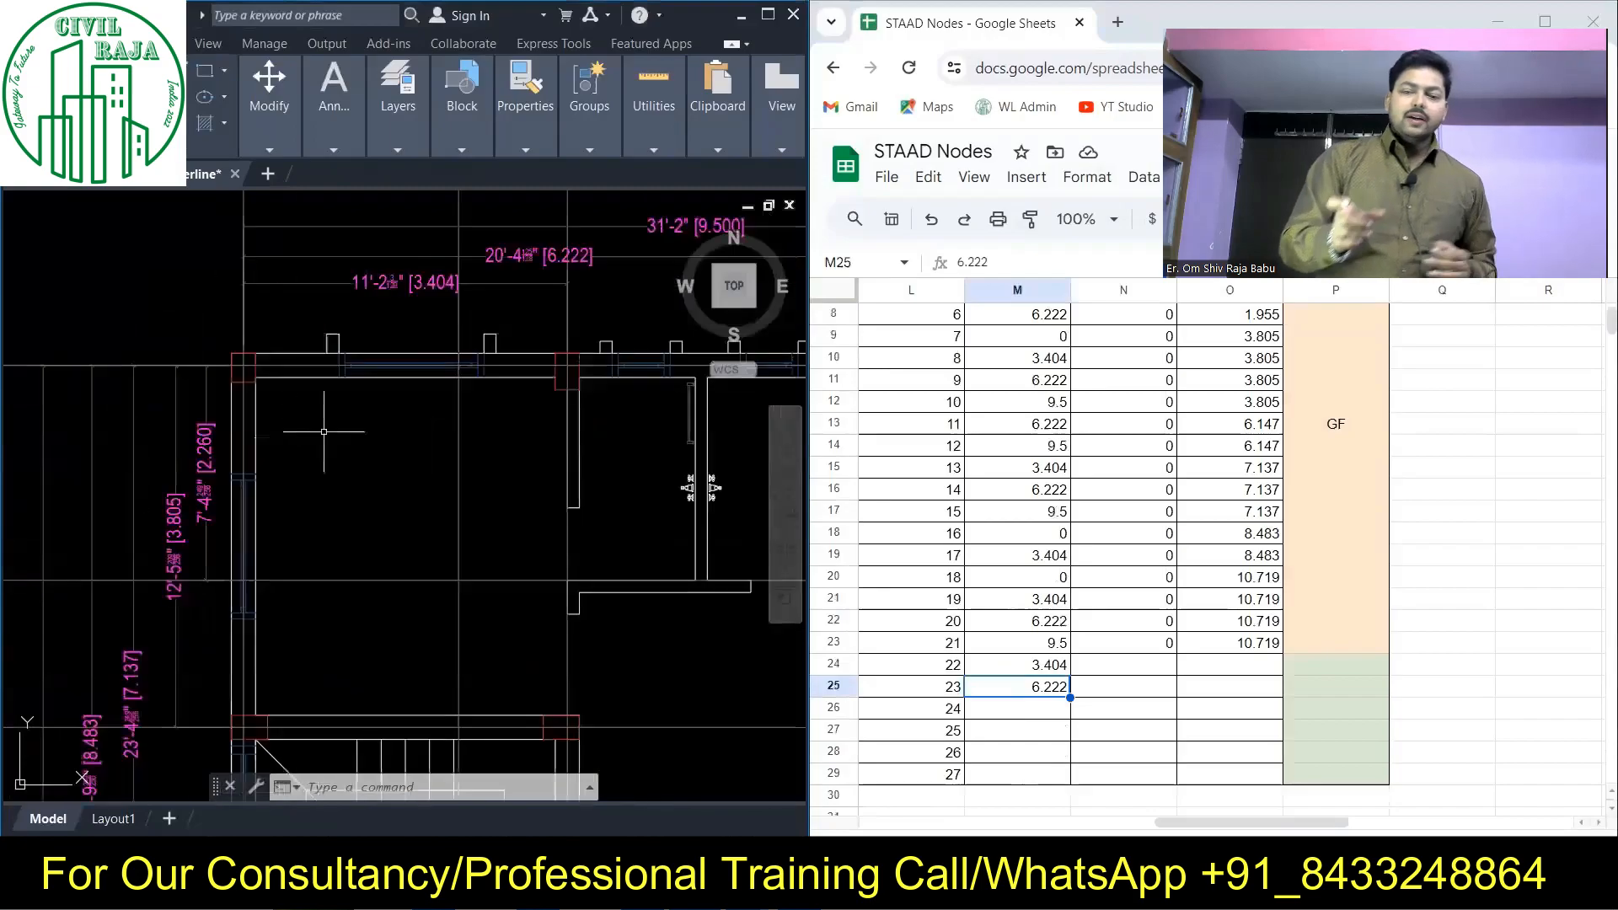
pyautogui.click(1229, 664)
pyautogui.write('2.26')
pyautogui.press('Return')
pyautogui.write('2.26')
pyautogui.press('Return')
# - Copy the Z value 7.137 of node 15 into the node 24 row
pyautogui.scroll(-3, 329, 396)
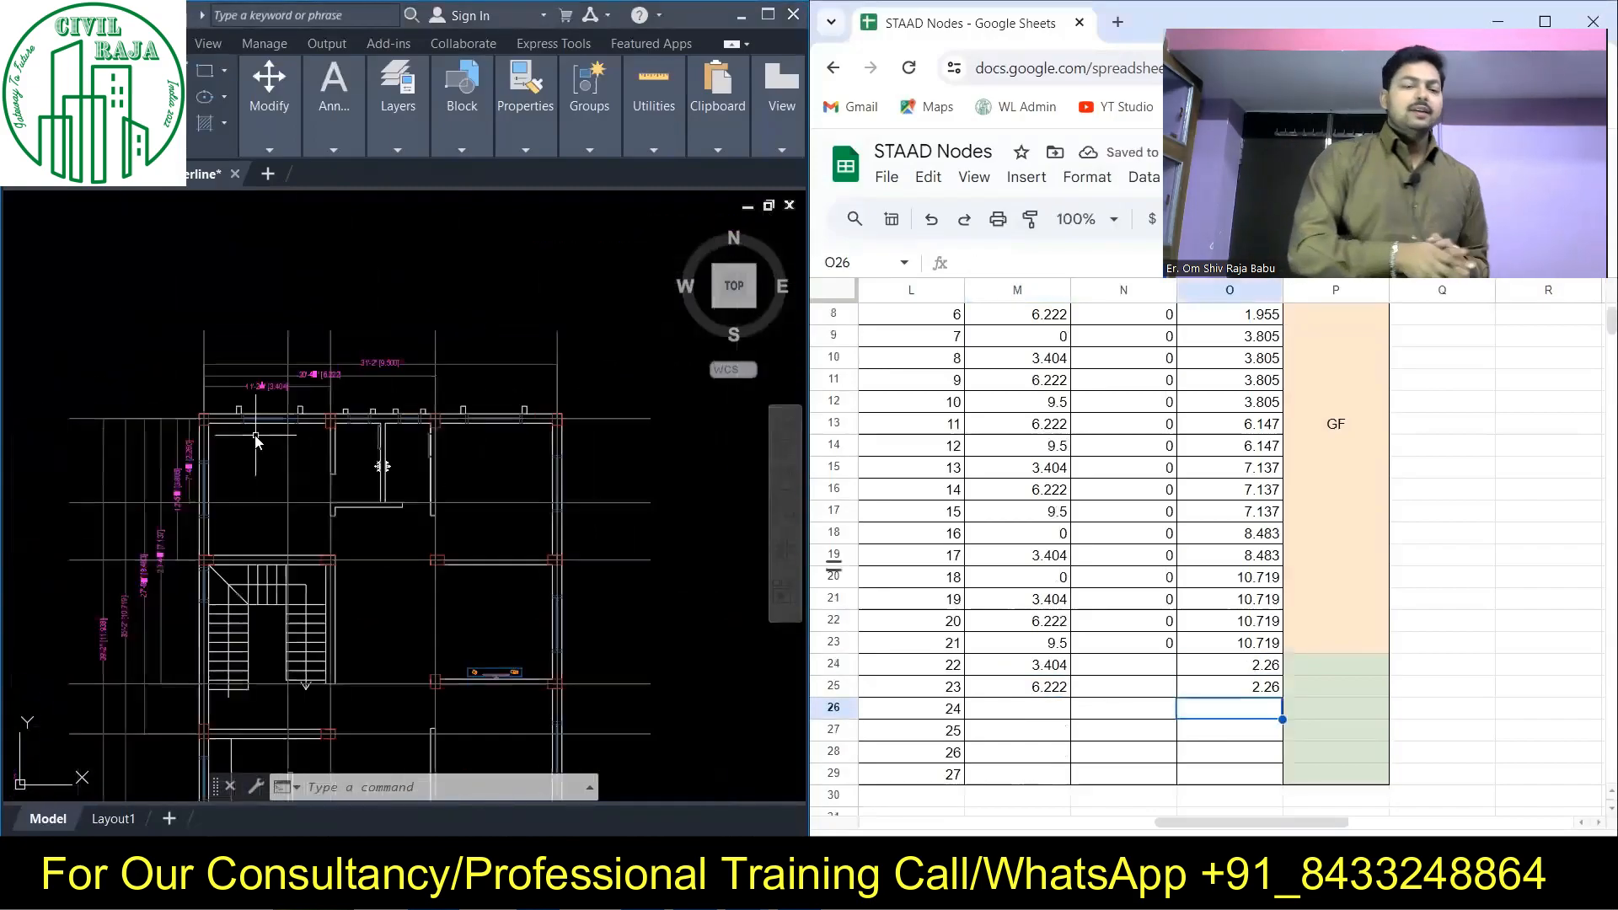
pyautogui.scroll(3, 364, 670)
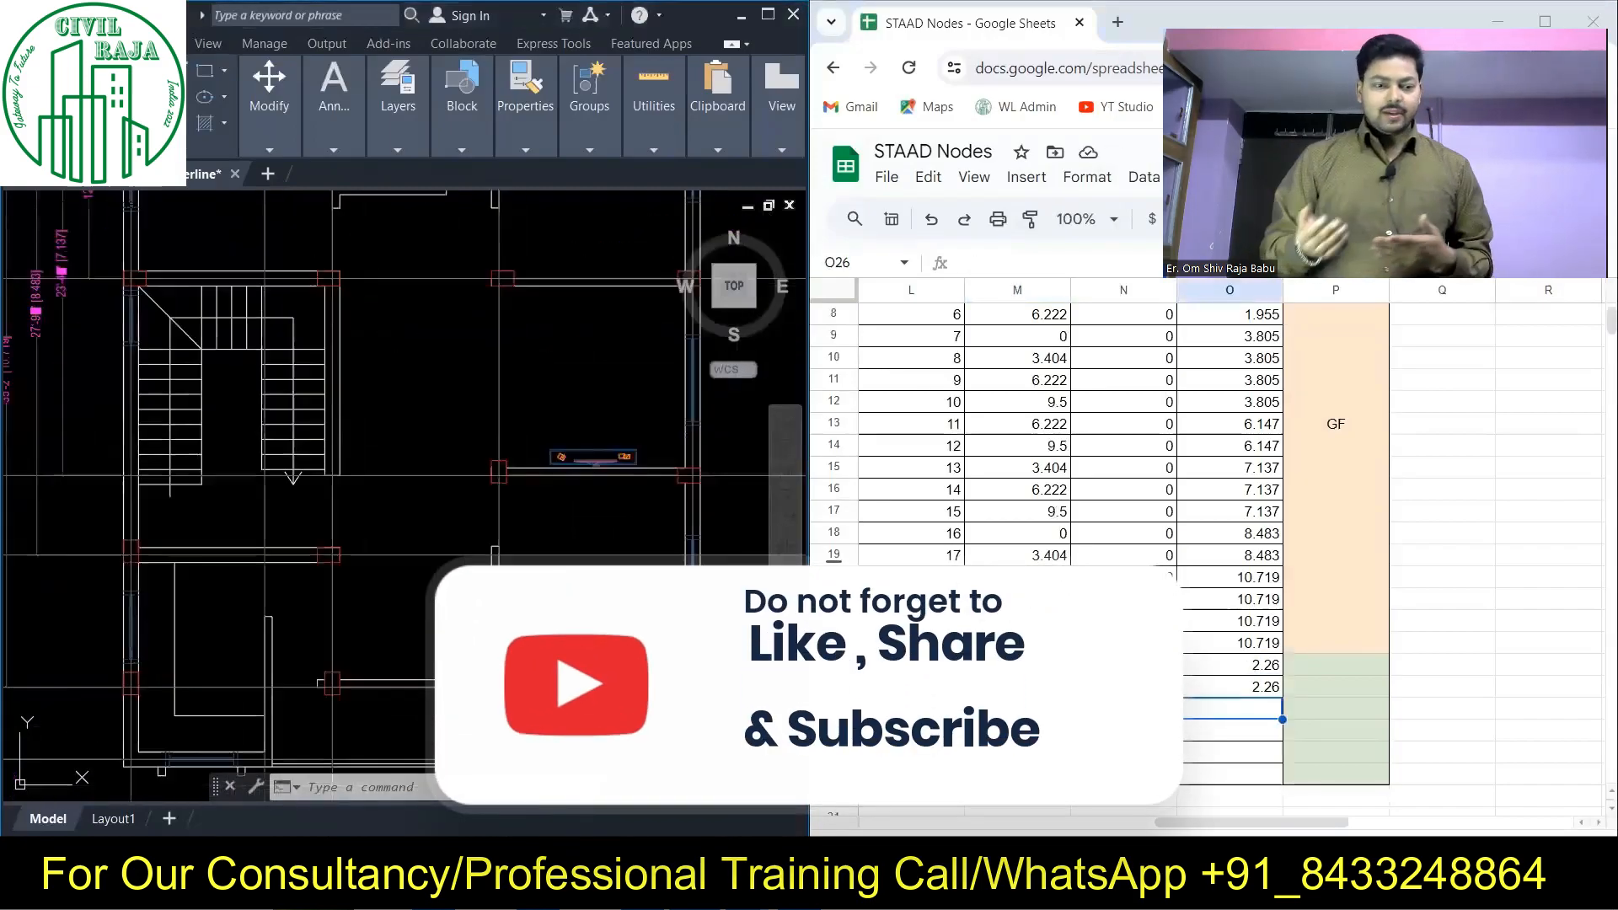
pyautogui.scroll(-2, 321, 600)
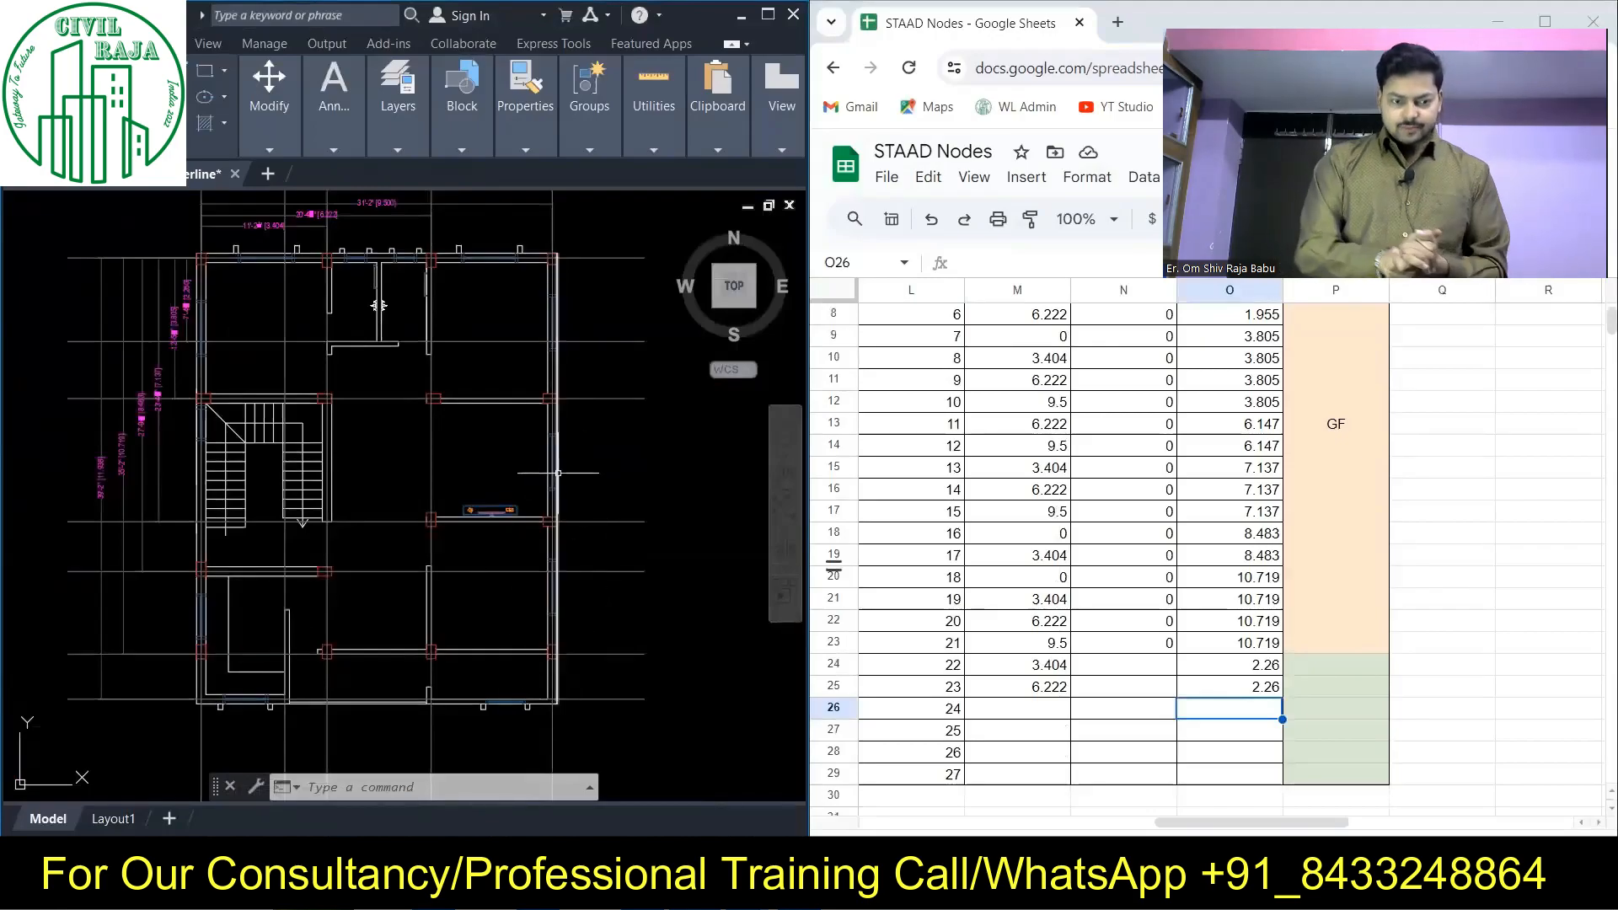
pyautogui.scroll(2, 320, 497)
pyautogui.scroll(-2, 362, 539)
pyautogui.scroll(2, 193, 531)
pyautogui.moveTo(194, 532); pyautogui.dragTo(245, 599, button='middle')
pyautogui.scroll(-4, 98, 403)
pyautogui.rightClick(1243, 511)
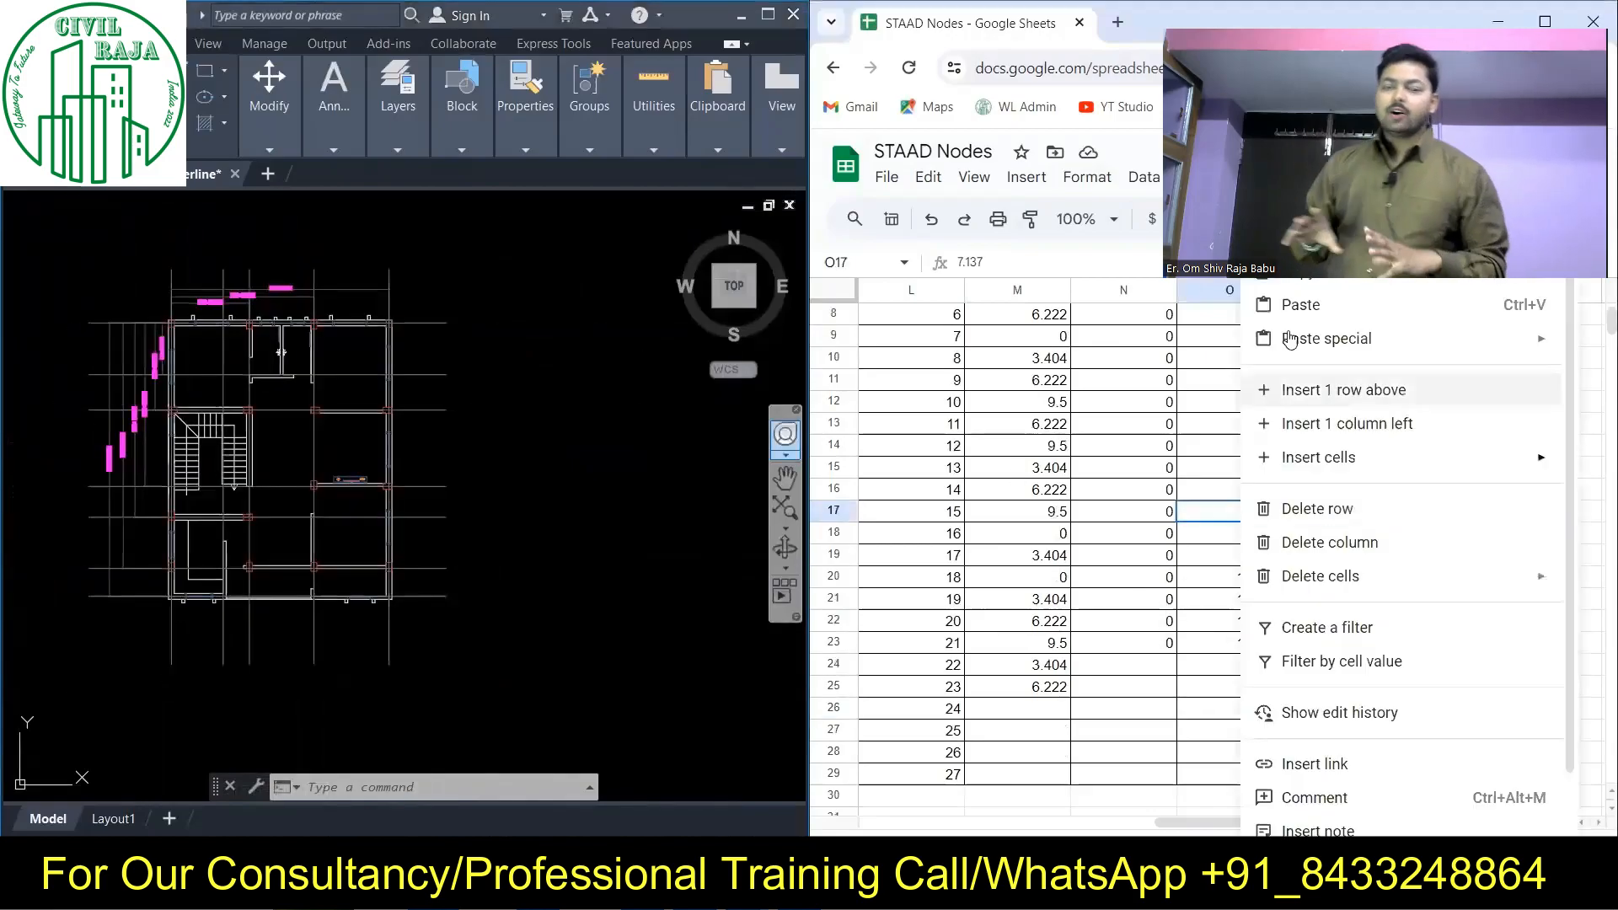
pyautogui.click(1285, 268)
pyautogui.rightClick(1242, 709)
pyautogui.click(1284, 304)
# - Copy the X value 3.404 of node 8 into the node 24 row
pyautogui.scroll(1, 144, 433)
pyautogui.click(144, 387)
pyautogui.scroll(4, 139, 385)
pyautogui.scroll(-5, 335, 440)
pyautogui.scroll(2, 433, 354)
pyautogui.scroll(2, 409, 310)
pyautogui.scroll(-2, 404, 325)
pyautogui.rightClick(1033, 359)
pyautogui.click(1078, 268)
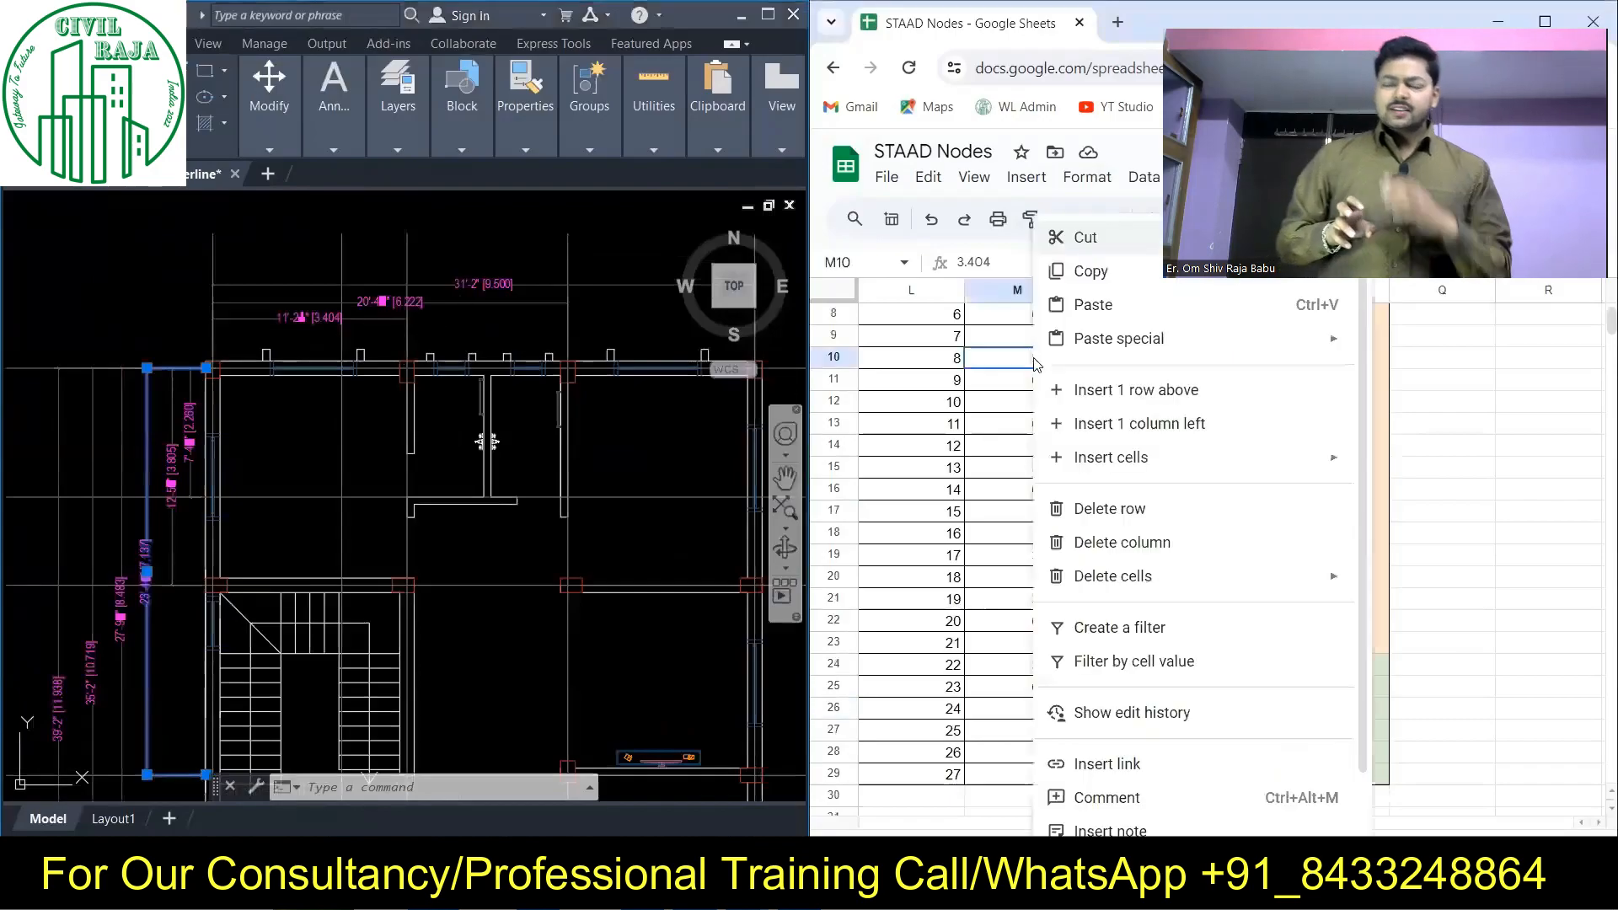
pyautogui.rightClick(1041, 712)
pyautogui.click(1085, 304)
# - Inspect the horizontal dimensions above the first-floor plan for the X position of the intermediate vertical centerline
pyautogui.click(1111, 668)
pyautogui.scroll(-2, 350, 278)
pyautogui.scroll(2, 346, 472)
pyautogui.scroll(-2, 355, 549)
pyautogui.scroll(2, 354, 560)
pyautogui.scroll(-2, 356, 499)
pyautogui.scroll(4, 352, 299)
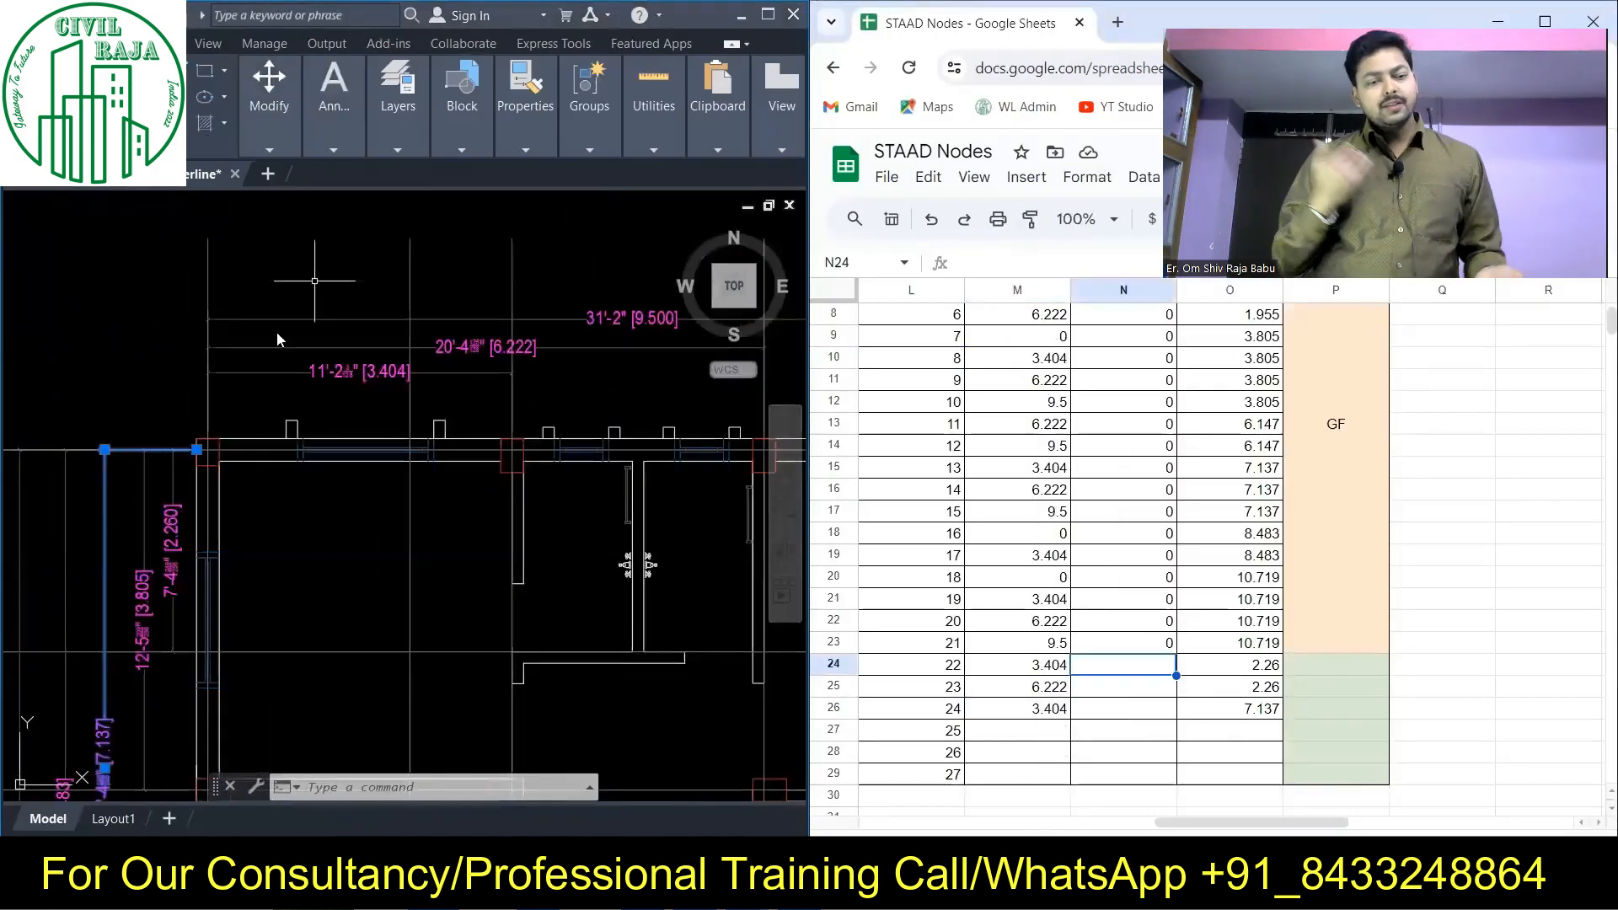
pyautogui.click(434, 371)
pyautogui.click(378, 300)
pyautogui.press('Escape')
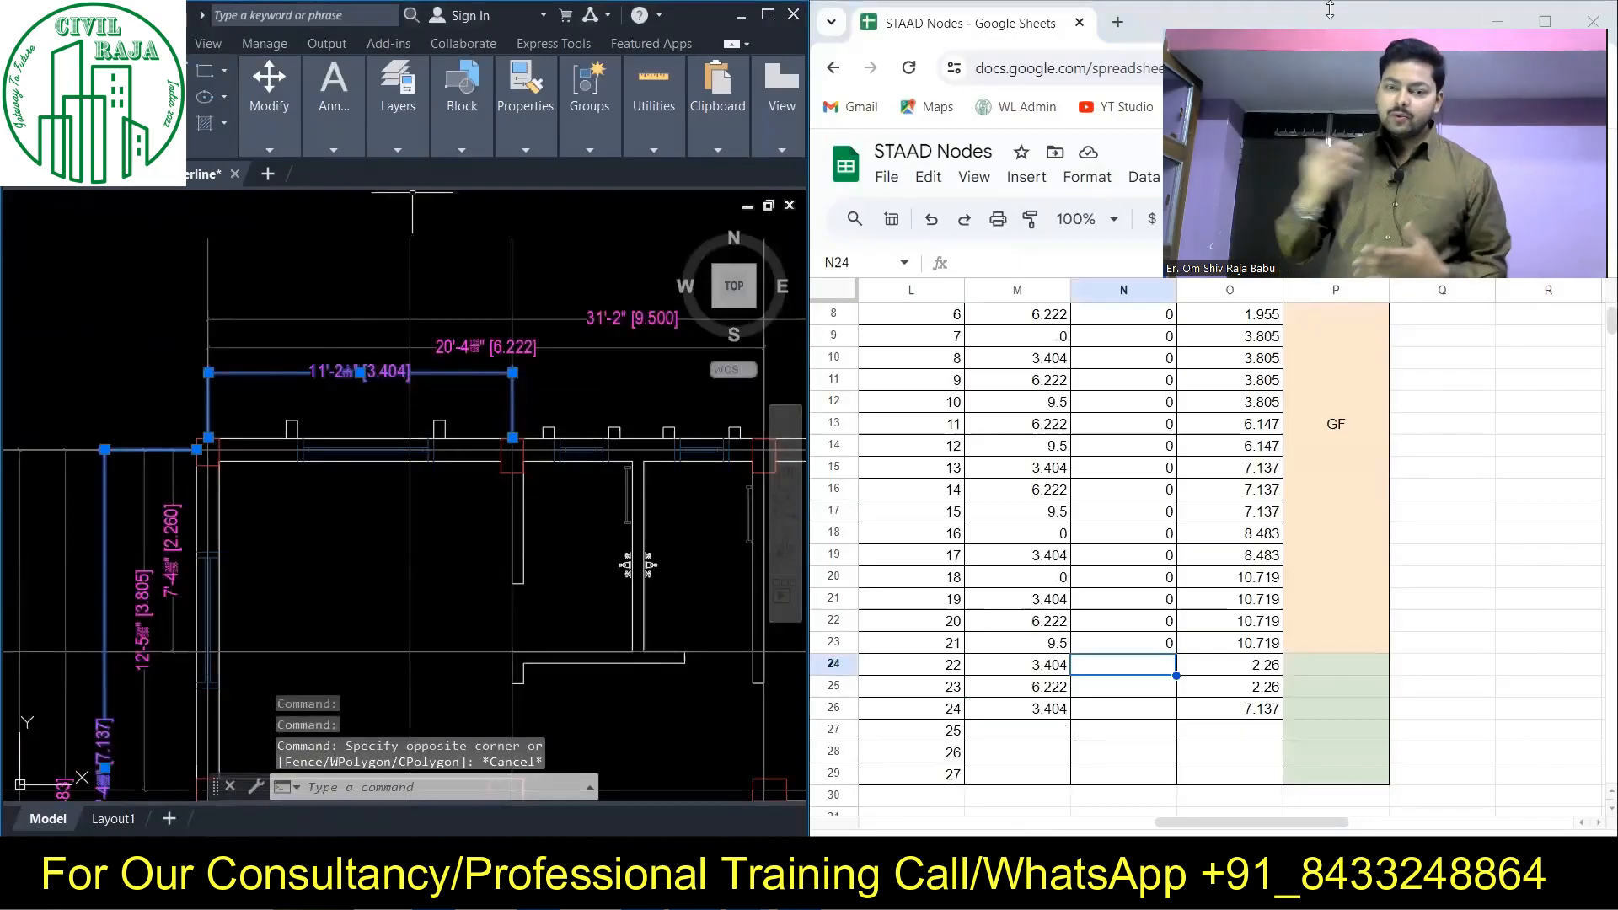
# - Dimension the horizontal distance from the leftmost centerline to the next vertical centerline, placing it below the 3.404 dimension
pyautogui.click(768, 14)
pyautogui.press('Escape')
pyautogui.press('Escape')
pyautogui.click(1057, 418)
pyautogui.press('Escape')
pyautogui.click(579, 77)
pyautogui.scroll(4, 627, 444)
pyautogui.click(588, 469)
pyautogui.click(1100, 469)
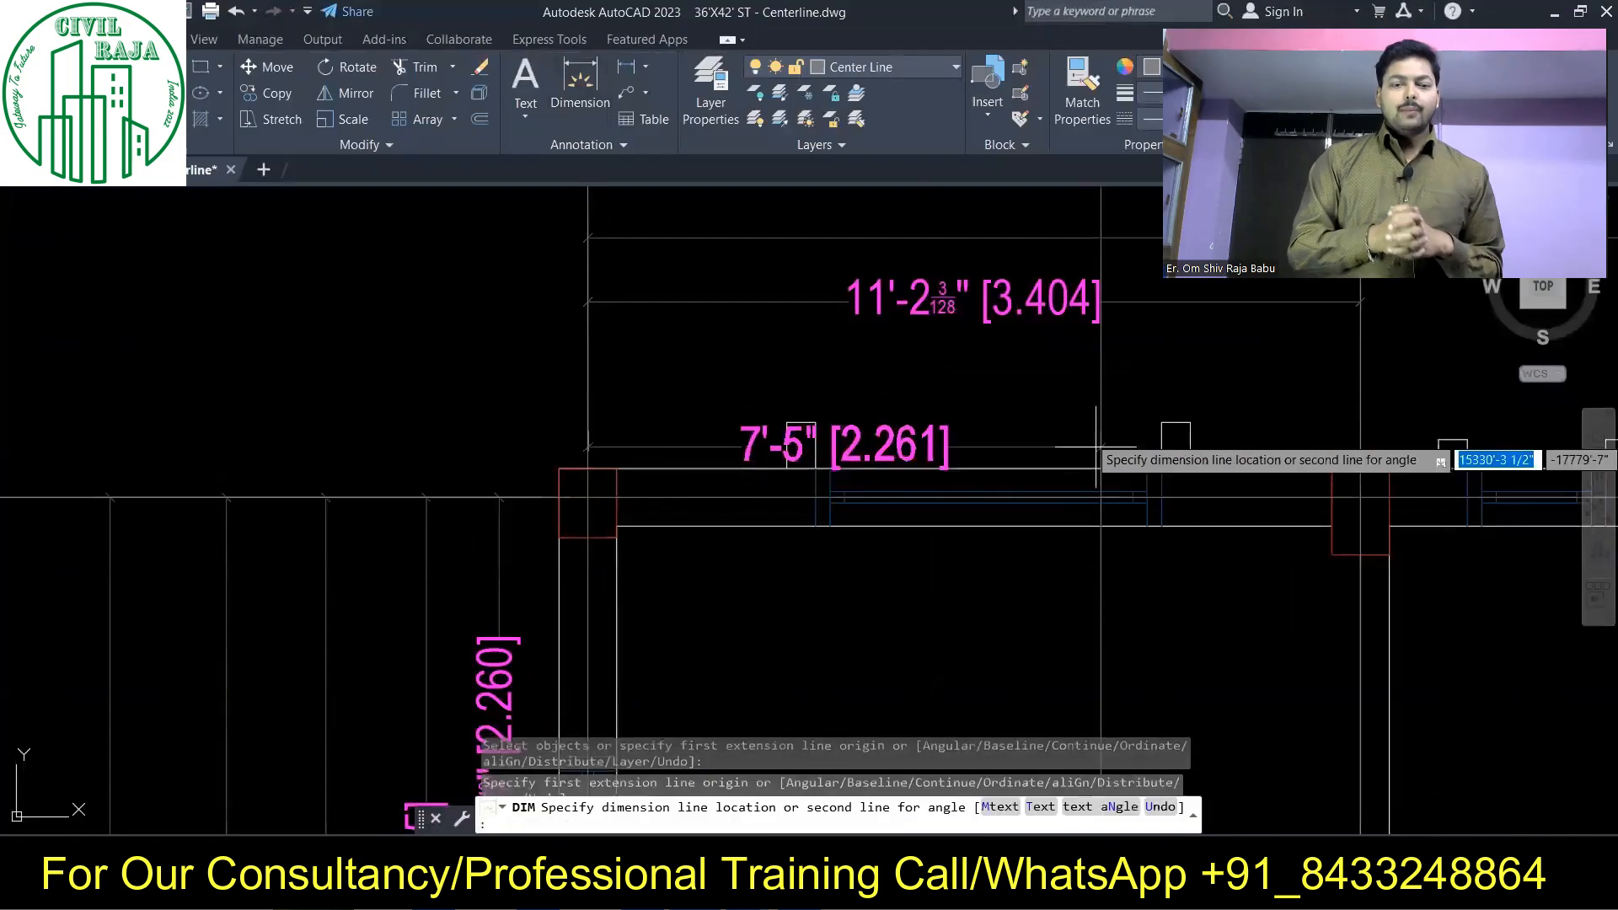
pyautogui.click(1028, 367)
pyautogui.press('Escape')
# - Enter X coordinates of 0 for node 25 and 2.26 for node 26
pyautogui.scroll(-5, 672, 443)
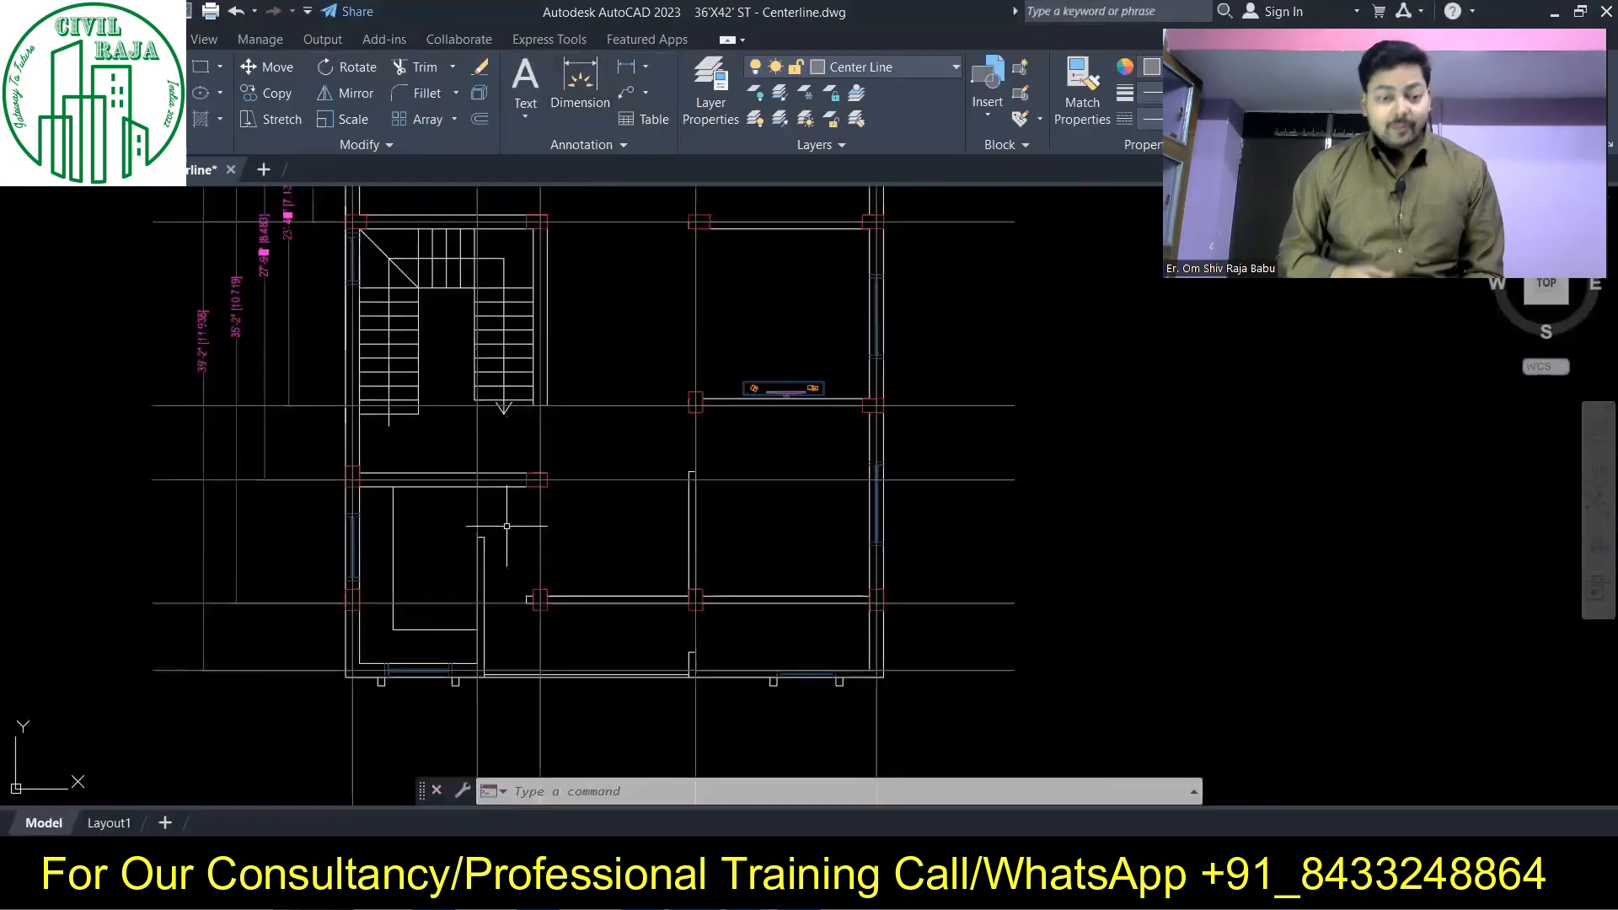
pyautogui.moveTo(507, 525); pyautogui.dragTo(556, 738, button='middle')
pyautogui.scroll(-1, 529, 590)
pyautogui.scroll(1, 506, 678)
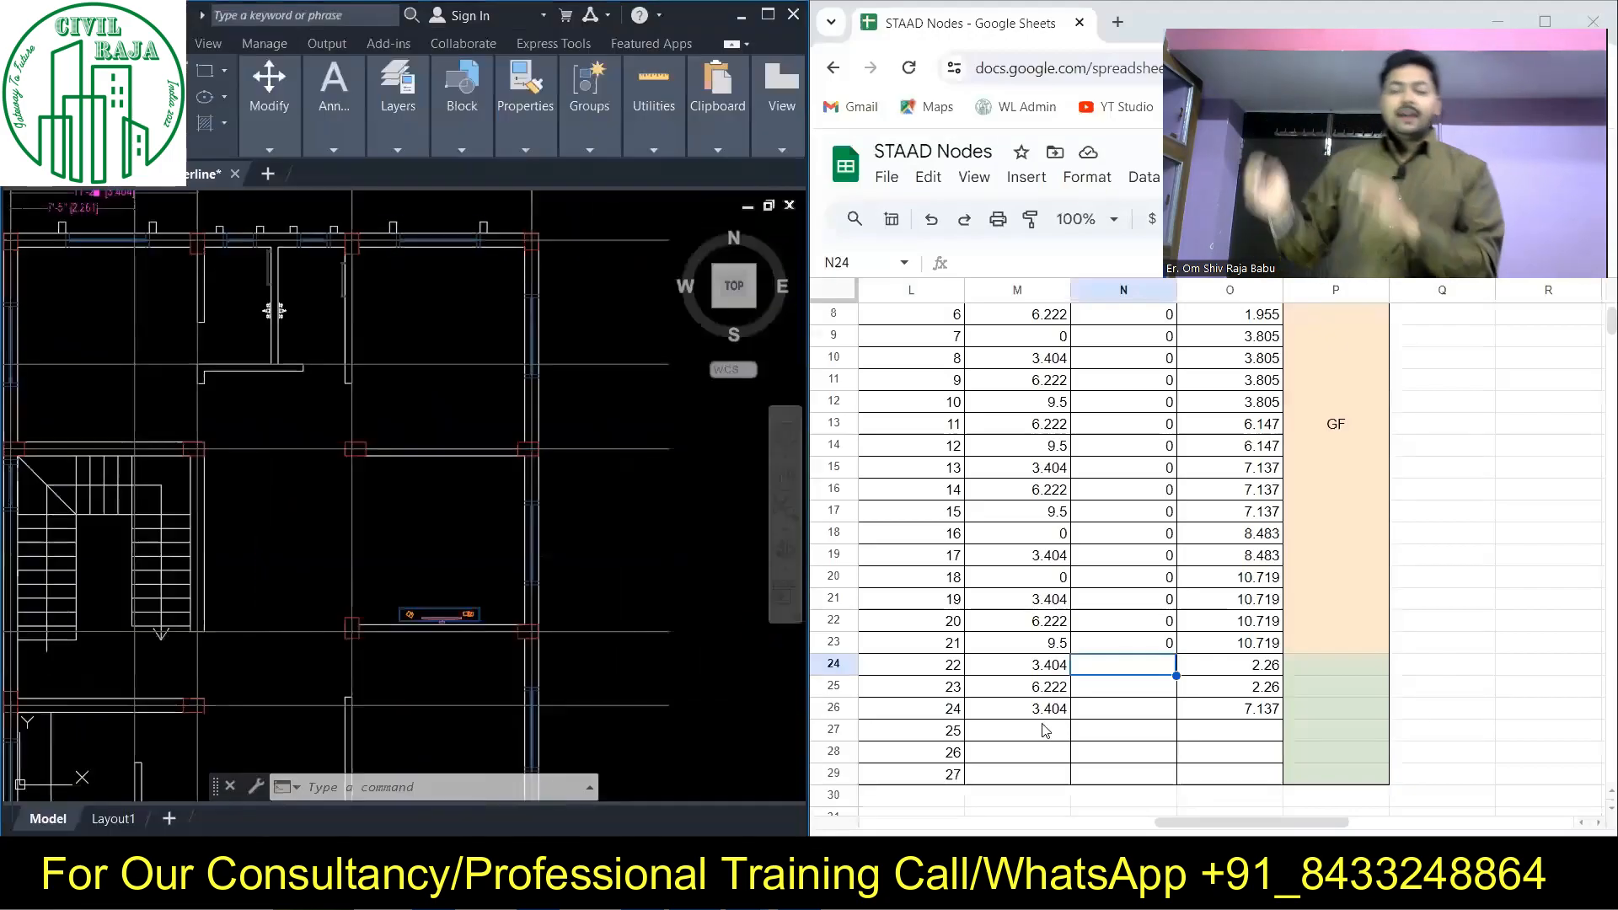
pyautogui.click(1017, 730)
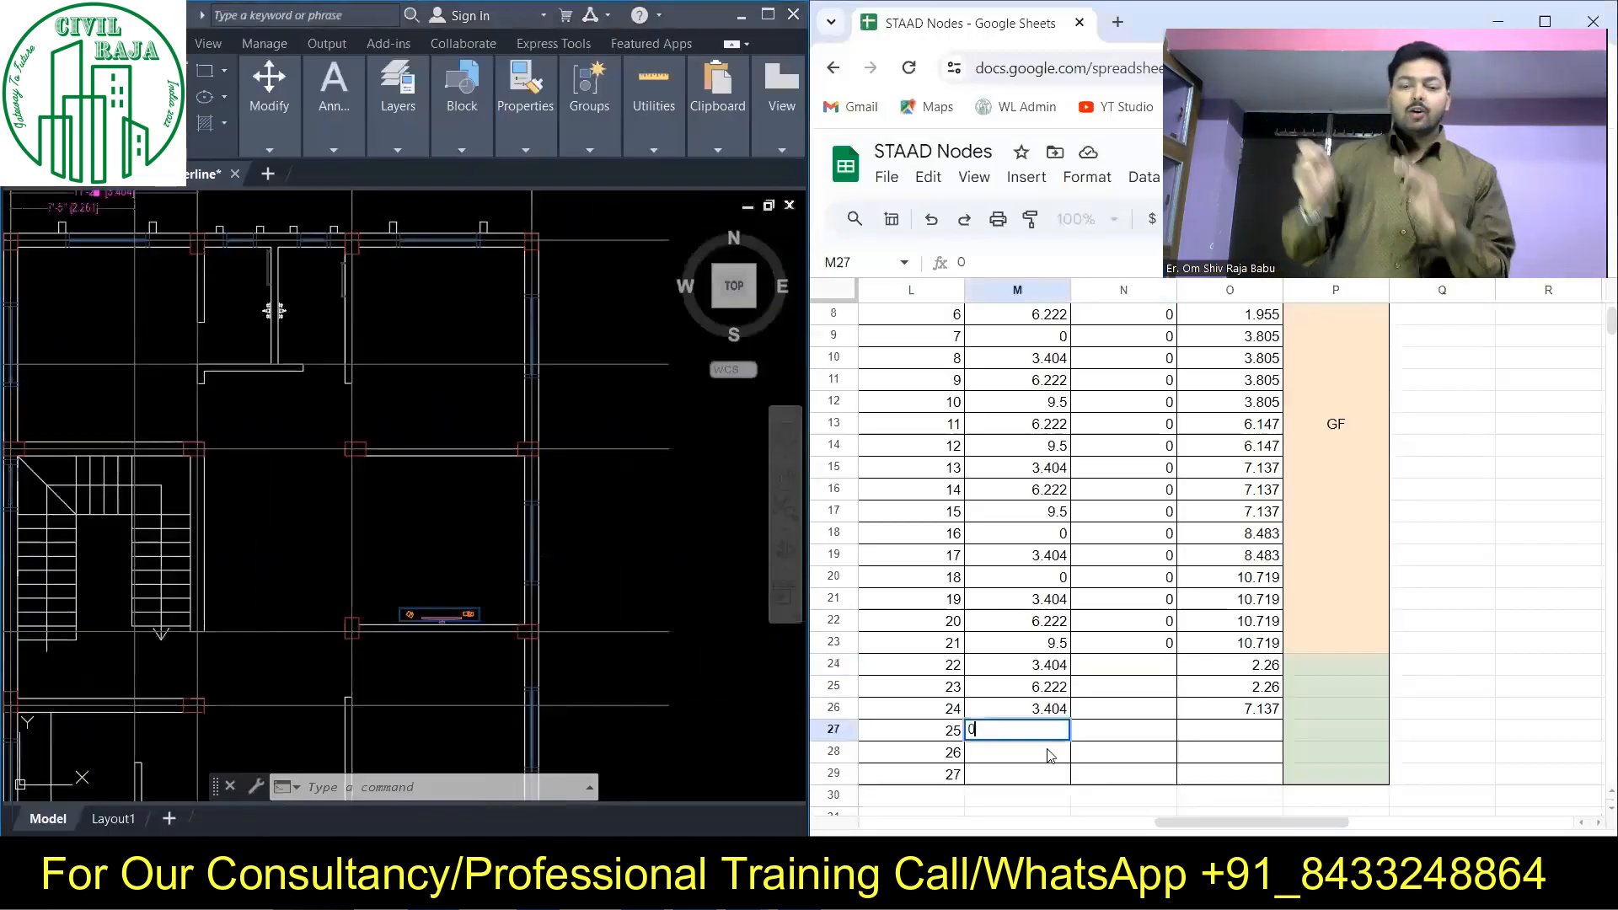
pyautogui.write('0')
pyautogui.press('Return')
pyautogui.write('2.26')
pyautogui.press('Return')
# - Change the X coordinate of node 25 to 2.26
pyautogui.scroll(-3, 375, 503)
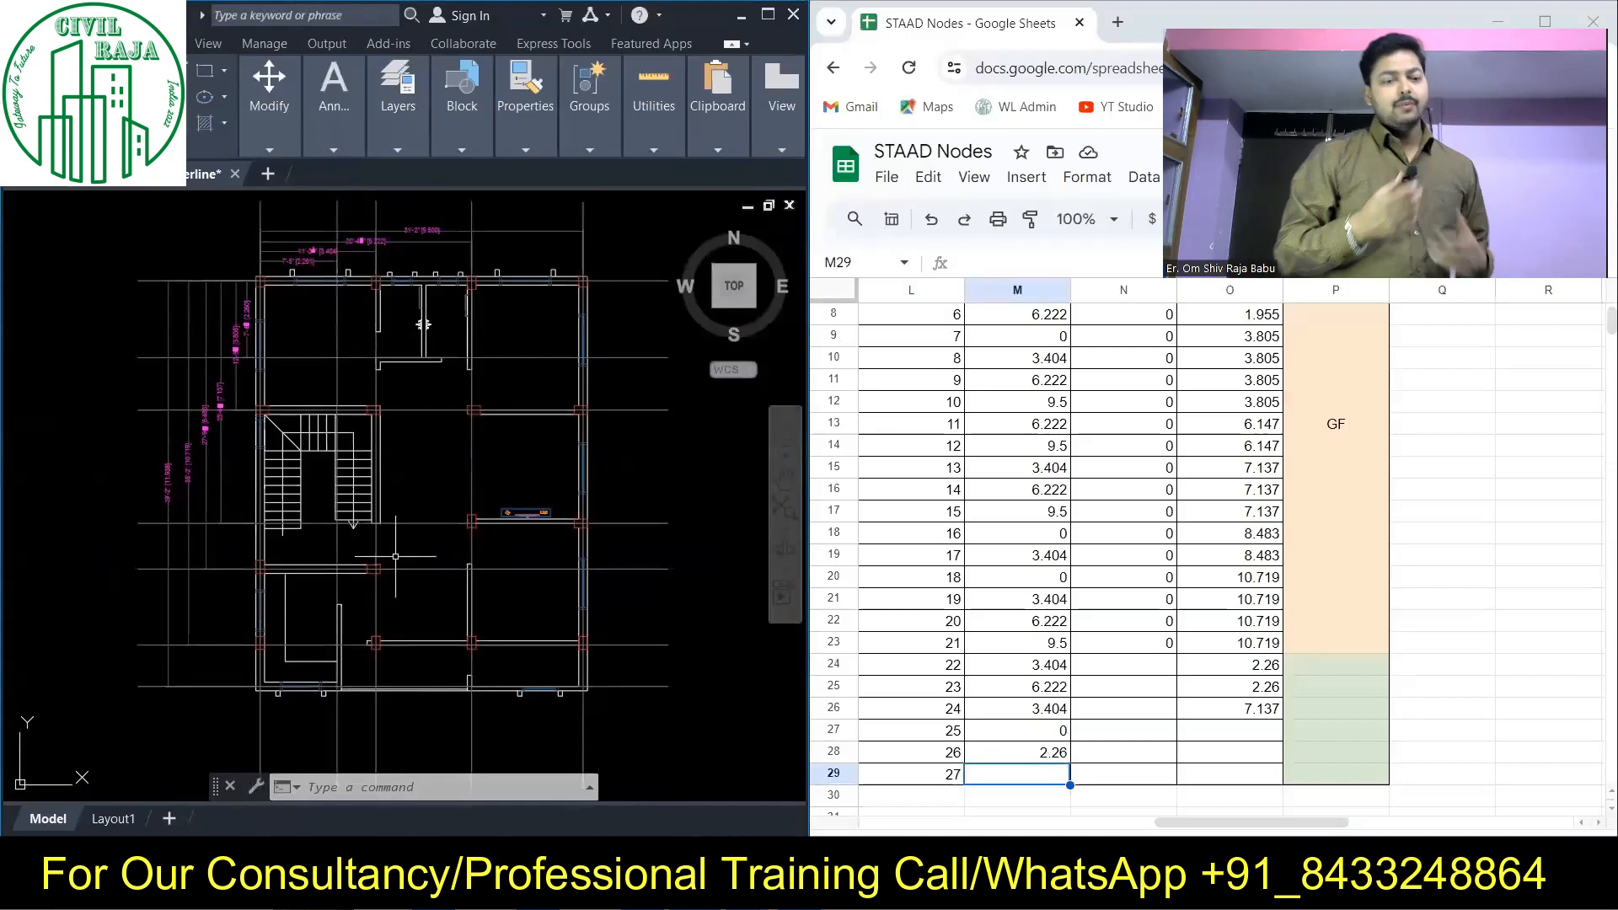
pyautogui.click(1017, 730)
pyautogui.write('2.26')
pyautogui.press('Return')
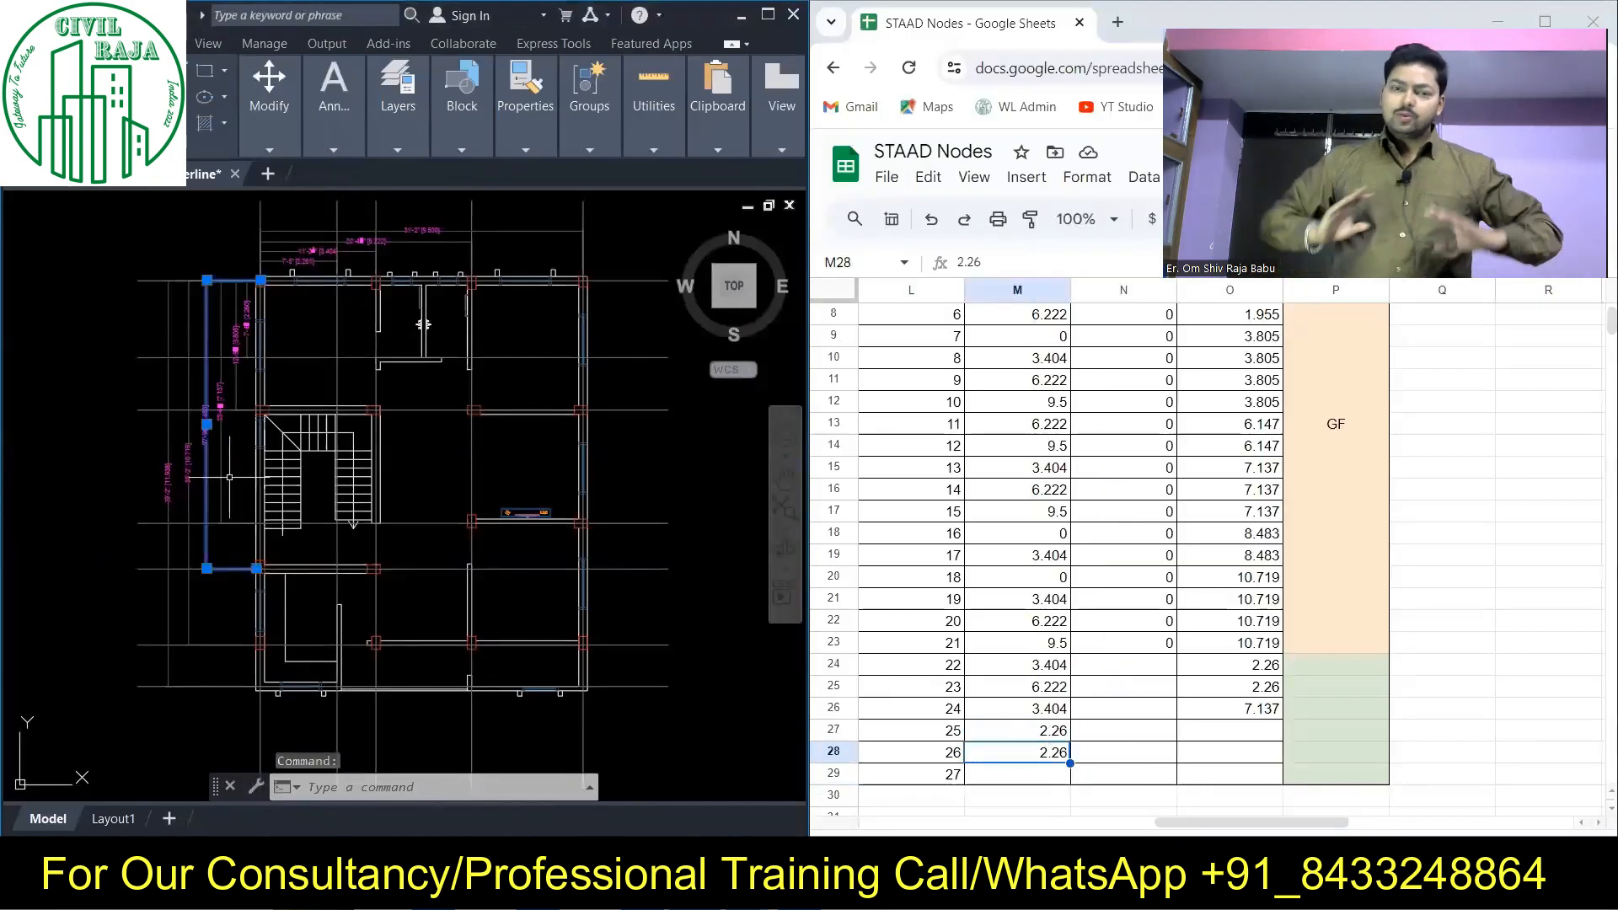
# - Copy the Z value 8.483 of node 16 into the node 25 row
pyautogui.scroll(5, 199, 424)
pyautogui.rightClick(1239, 730)
pyautogui.click(1285, 311)
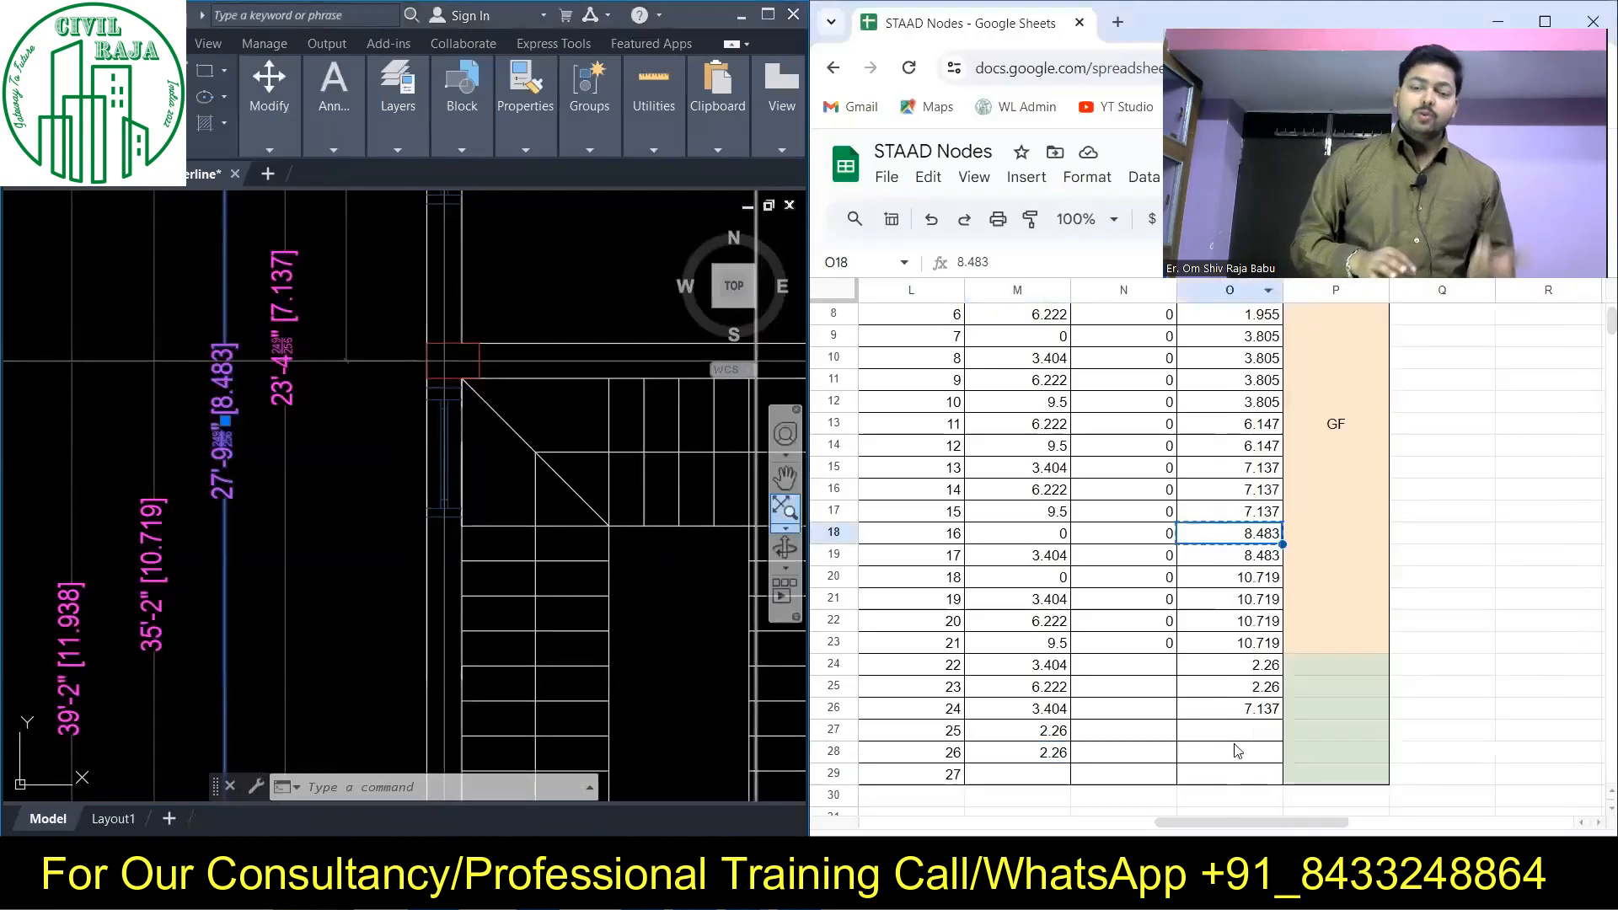
# - Enter 10.719 as the Z coordinate of node 26
pyautogui.scroll(-5, 413, 470)
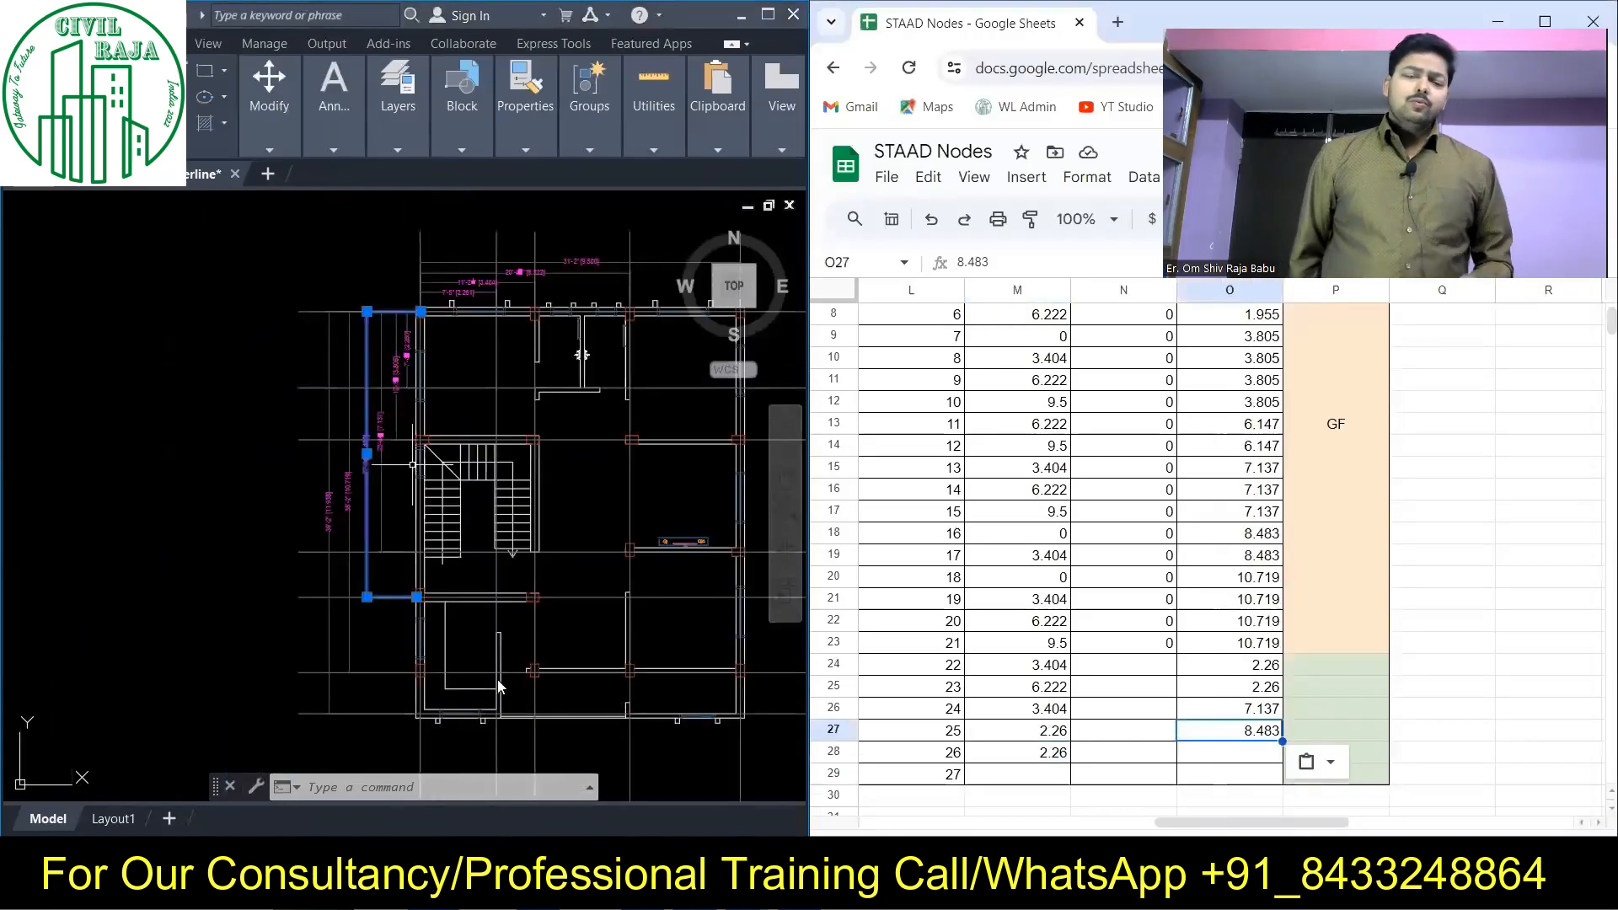
pyautogui.click(378, 672)
pyautogui.scroll(5, 358, 471)
pyautogui.scroll(-5, 354, 485)
pyautogui.click(1259, 751)
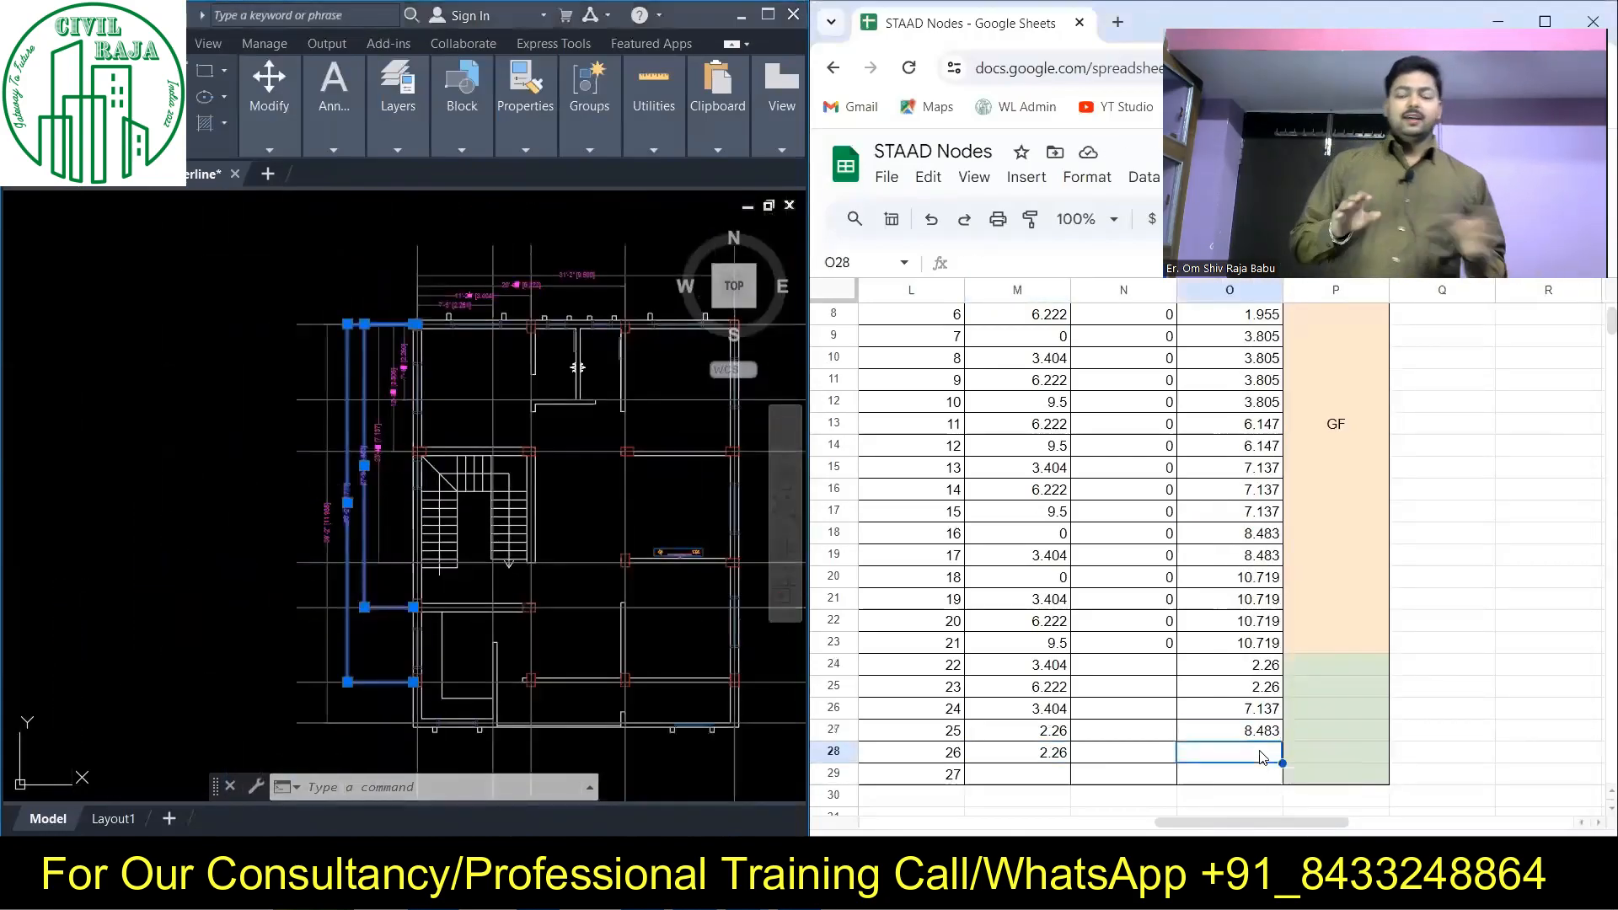
pyautogui.write('10.719')
pyautogui.press('Return')
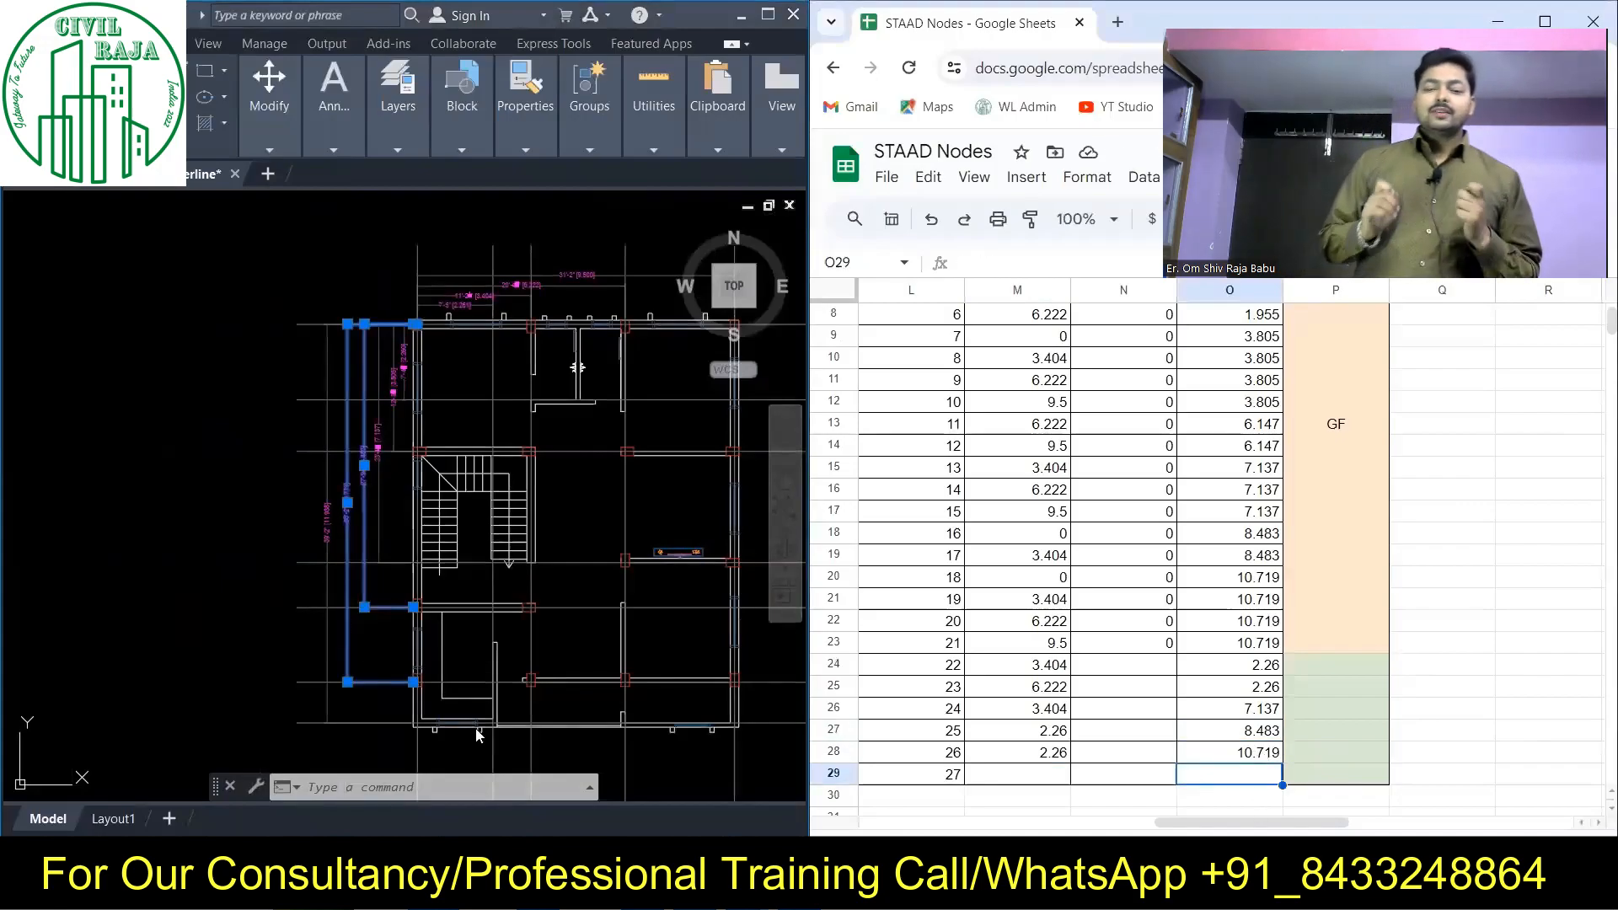
# - Enter 11.938 as the Z coordinate of node 27
pyautogui.scroll(5, 307, 508)
pyautogui.scroll(-5, 305, 469)
pyautogui.click(1227, 767)
pyautogui.hotkey('ctrl', 'z')
pyautogui.click(1229, 772)
pyautogui.write('38')
pyautogui.press('Return')
# - Copy the Z value 10.719 of node 21 into the node 26 row
pyautogui.rightClick(1245, 648)
pyautogui.hotkey('ctrl', 'c')
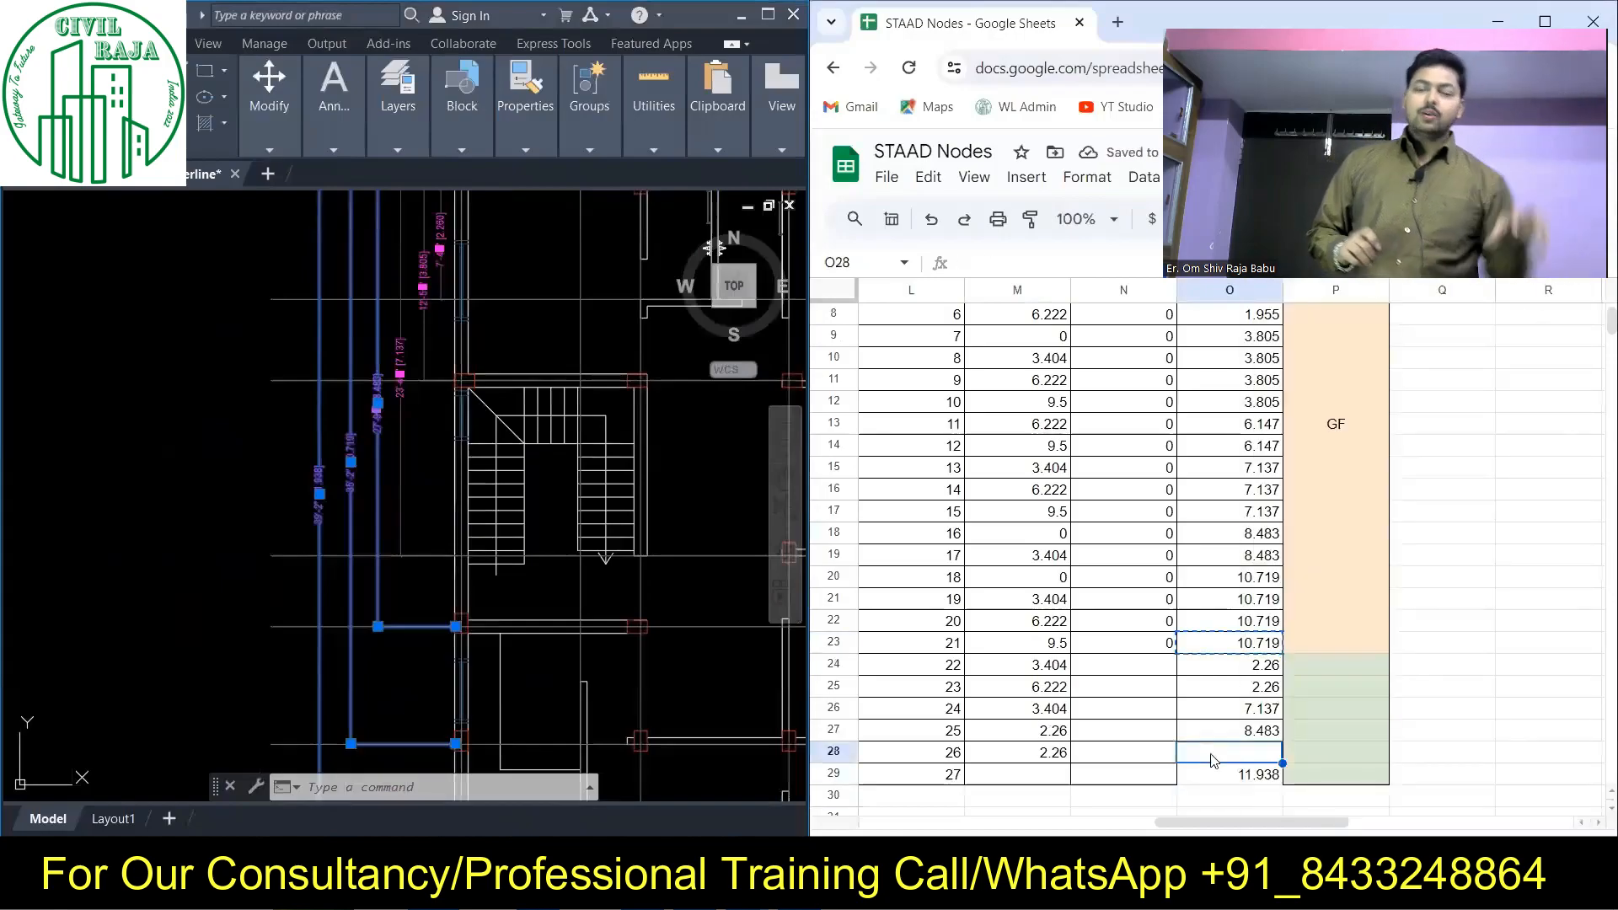
pyautogui.click(1216, 755)
pyautogui.hotkey('ctrl', 'v')
# - Copy the X value 2.26 of node 26 into the node 27 row
pyautogui.click(1124, 665)
pyautogui.scroll(-2, 353, 461)
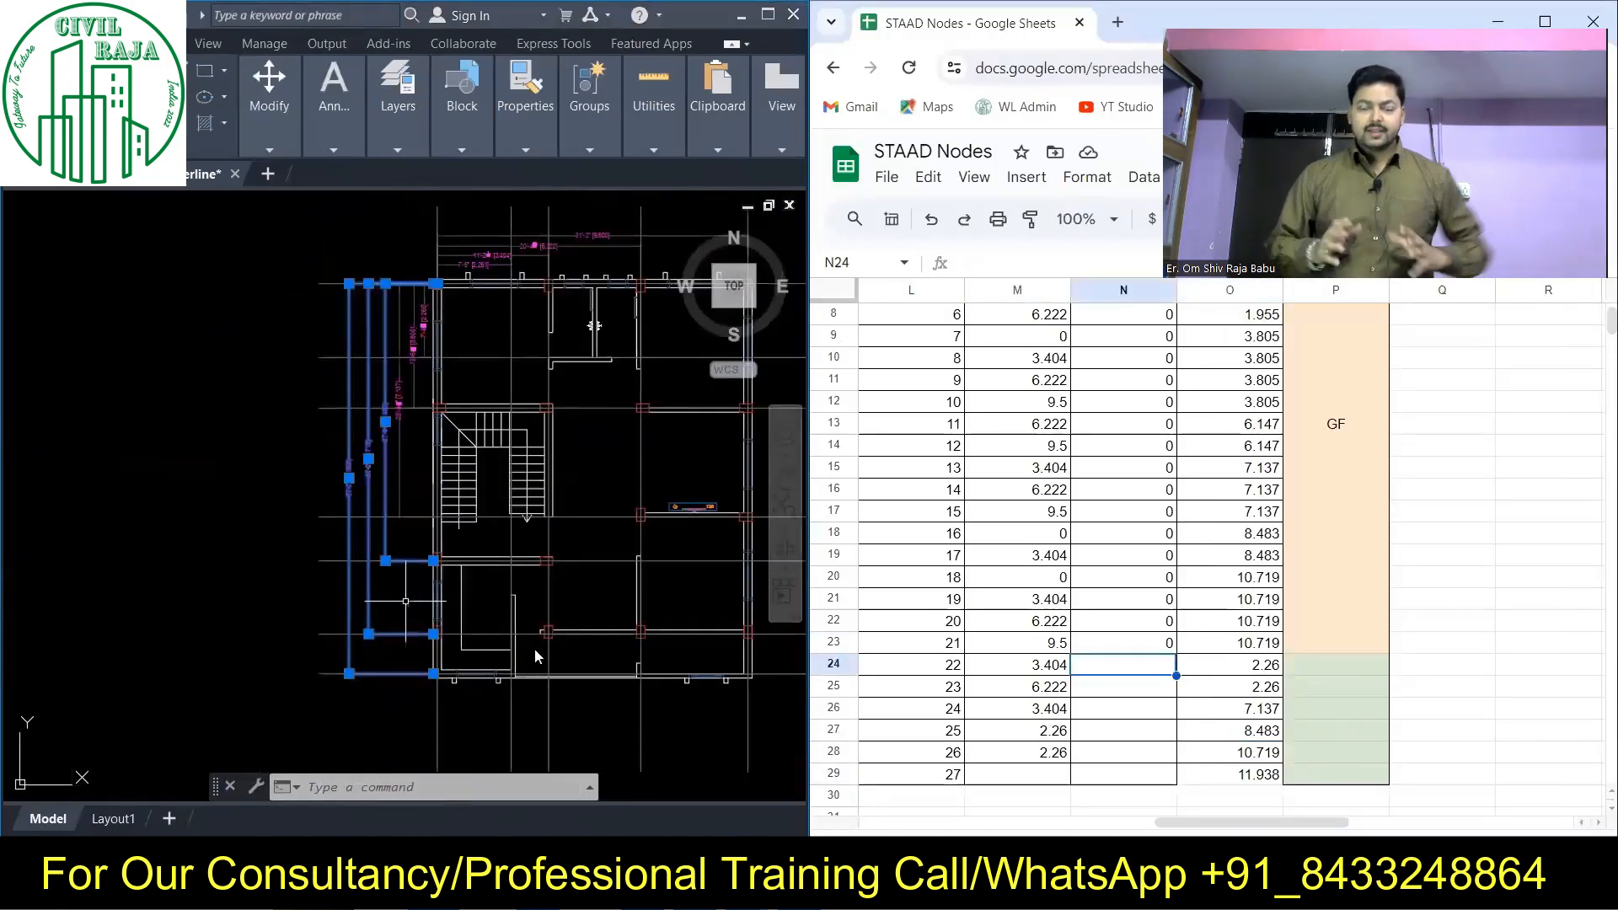
pyautogui.click(503, 684)
pyautogui.press('Escape')
pyautogui.moveTo(503, 684); pyautogui.dragTo(311, 648, button='middle')
pyautogui.scroll(2, 294, 647)
pyautogui.rightClick(1028, 753)
pyautogui.hotkey('ctrl', 'c')
pyautogui.click(1061, 774)
pyautogui.hotkey('ctrl', 'v')
# - Copy the X values 0, 3.404, 6.222 and 9.5 of nodes 1 to 4 into the four rows below node 27
pyautogui.click(1017, 532)
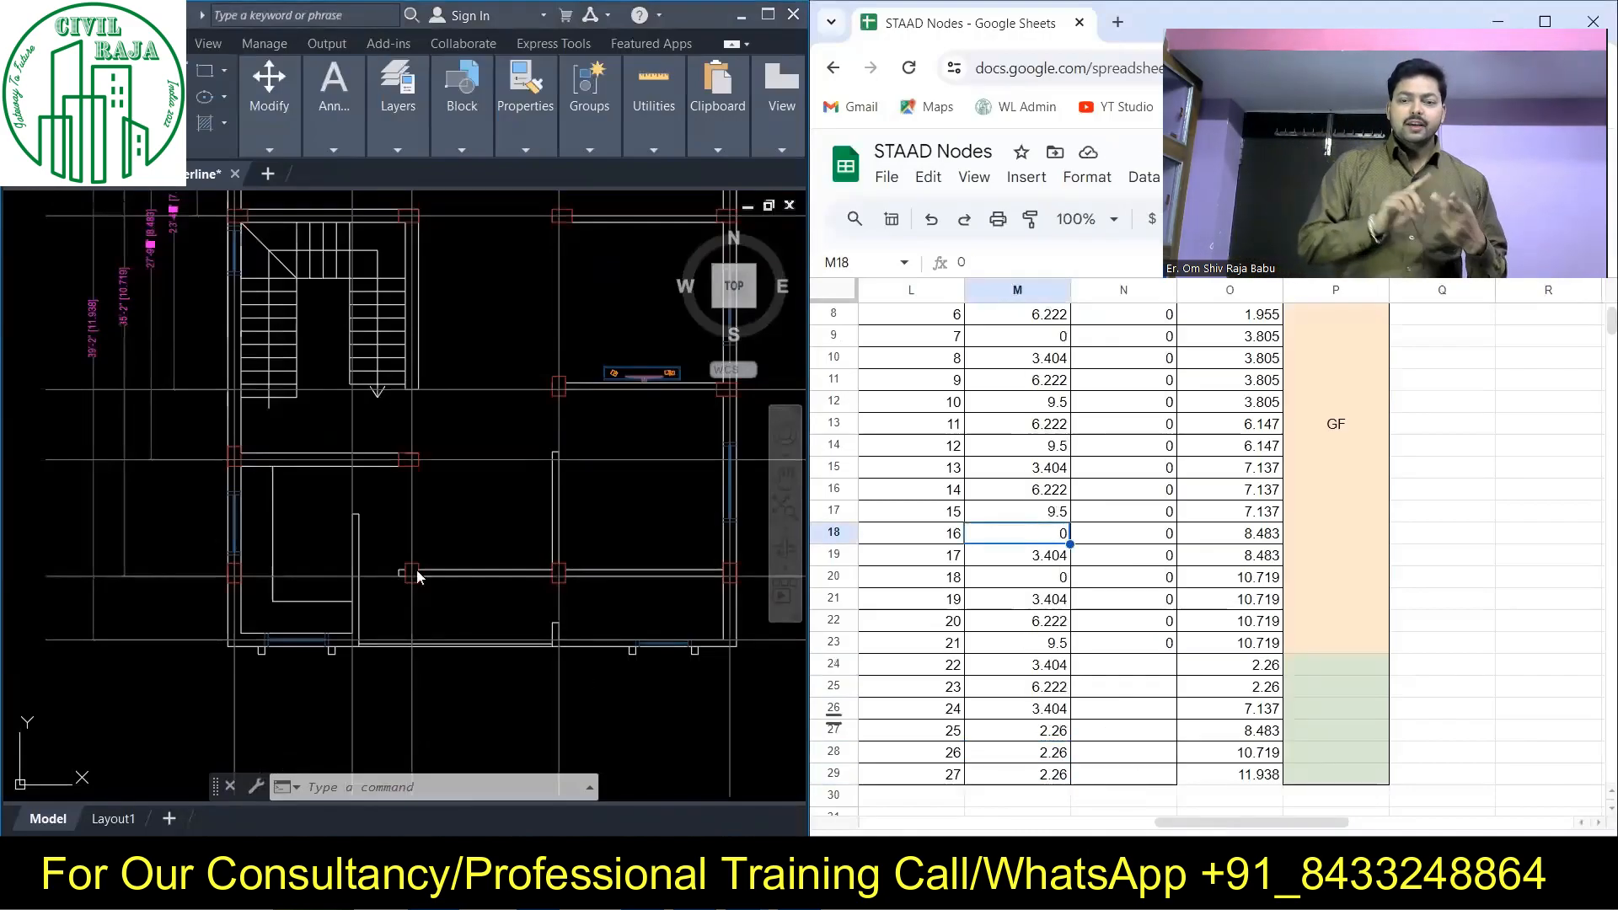
pyautogui.click(1000, 645)
pyautogui.scroll(3, 1011, 590)
pyautogui.moveTo(1034, 359); pyautogui.dragTo(1041, 423)
pyautogui.rightClick(1043, 423)
pyautogui.click(1087, 274)
pyautogui.scroll(-4, 1073, 539)
pyautogui.rightClick(1041, 644)
pyautogui.click(1086, 316)
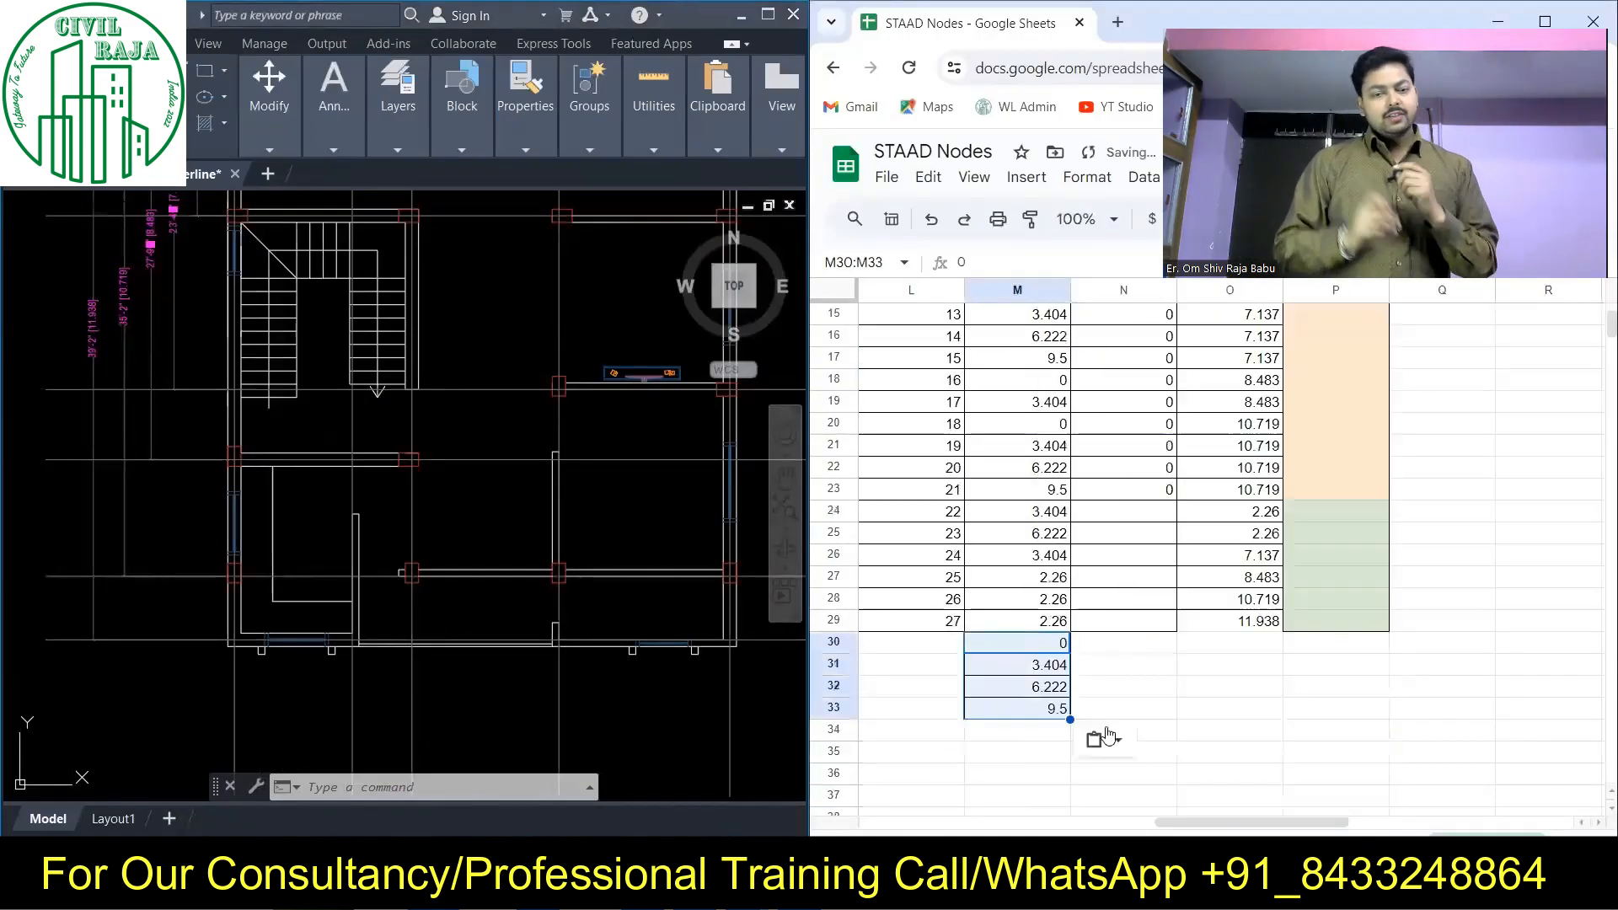
# - Extend the Z value 11.938 and the node numbering down through row 33
pyautogui.click(1230, 621)
pyautogui.moveTo(1282, 631); pyautogui.dragTo(1238, 712)
pyautogui.moveTo(910, 577); pyautogui.dragTo(963, 717)
# - Merge the level cells below the GF block down to row 33 as the FF block and select the whole coordinate table
pyautogui.moveTo(1336, 512); pyautogui.dragTo(1011, 313)
pyautogui.click(1090, 177)
pyautogui.moveTo(1180, 486)
pyautogui.click(1445, 486)
pyautogui.click(1432, 643)
pyautogui.scroll(4, 1096, 556)
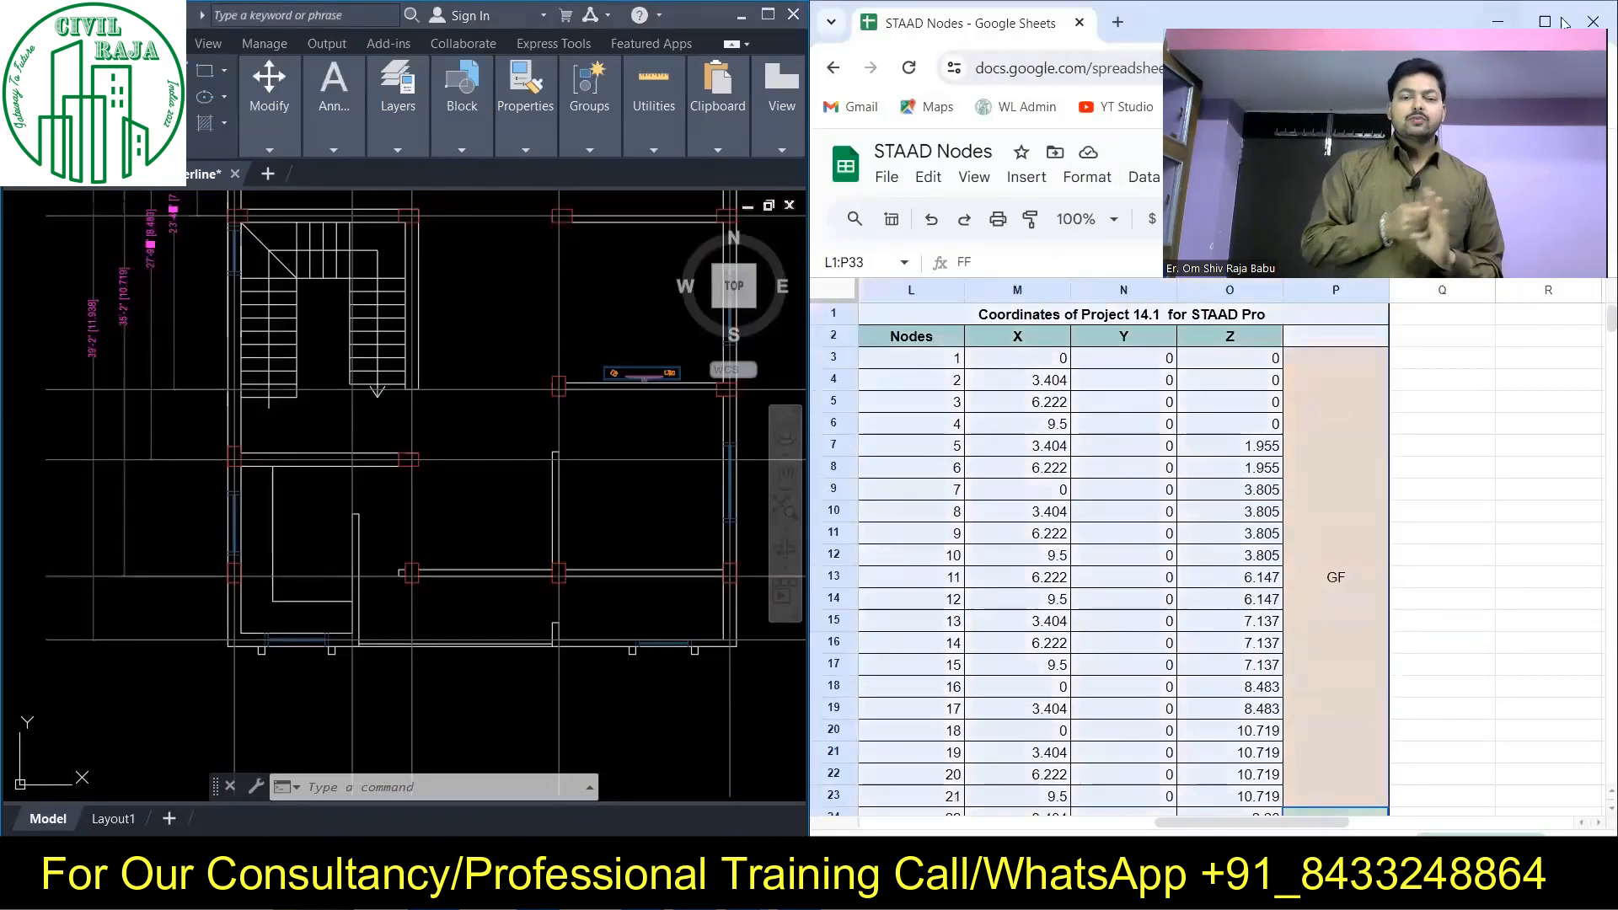
# - Maximize the spreadsheet window and apply borders to the selected coordinate table, covering both the GF and FF blocks
pyautogui.click(1545, 22)
pyautogui.click(908, 216)
pyautogui.click(968, 337)
pyautogui.scroll(-3, 967, 337)
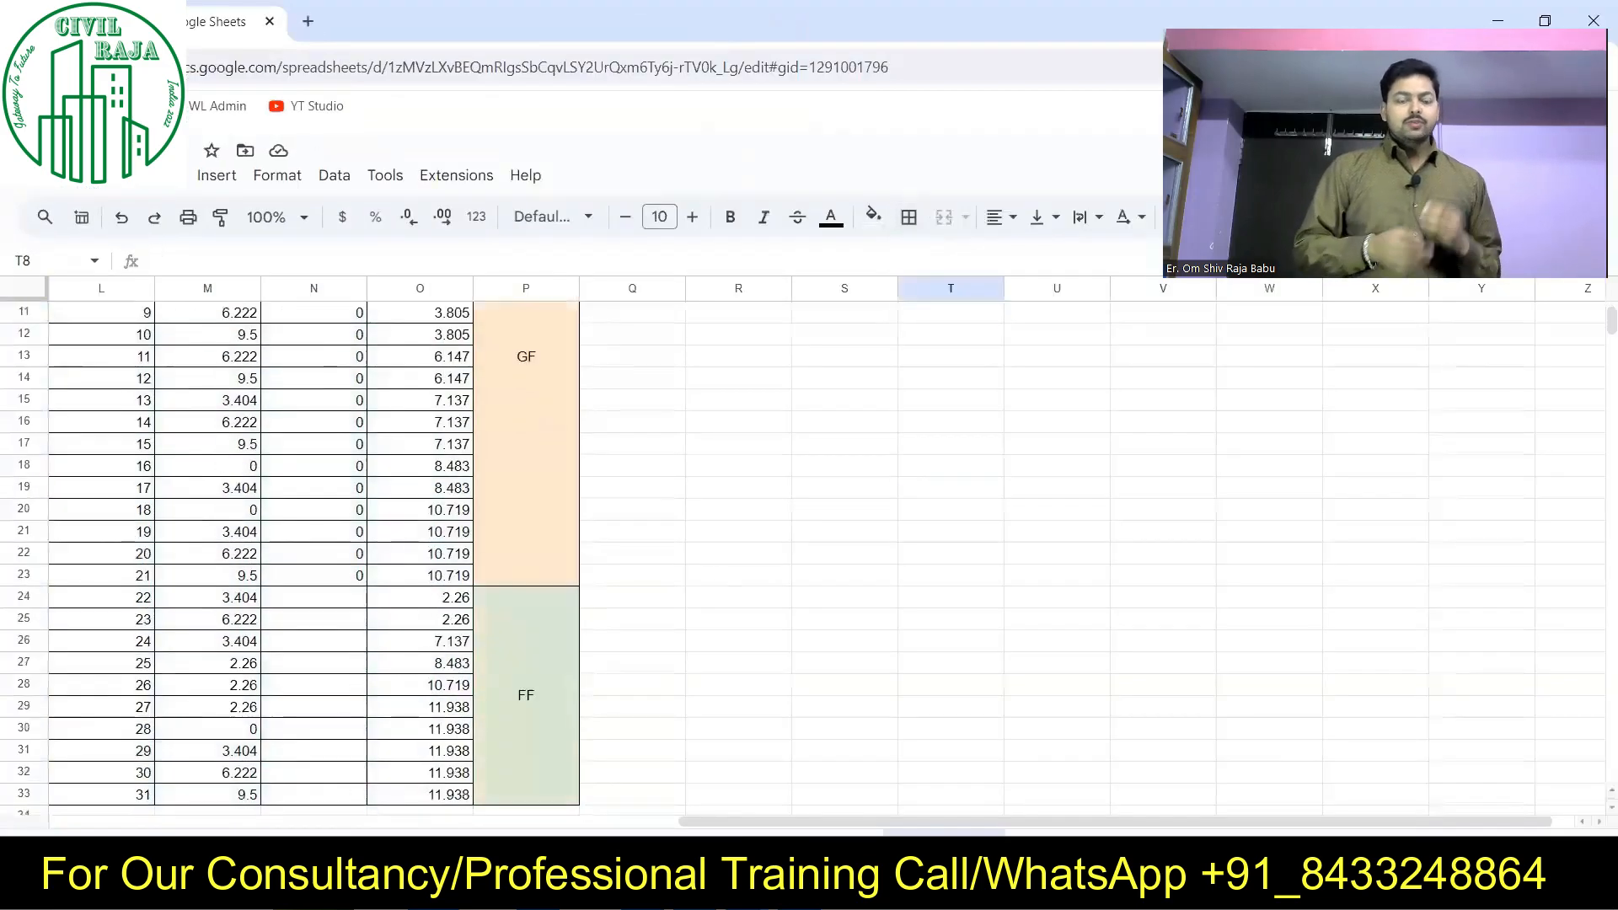
# - Switch to AutoCAD, maximize its window and examine the ground-floor and first- and second-floor plans, focusing on the staircase area
pyautogui.hotkey('alt', 'Tab')
pyautogui.press('super+Up')
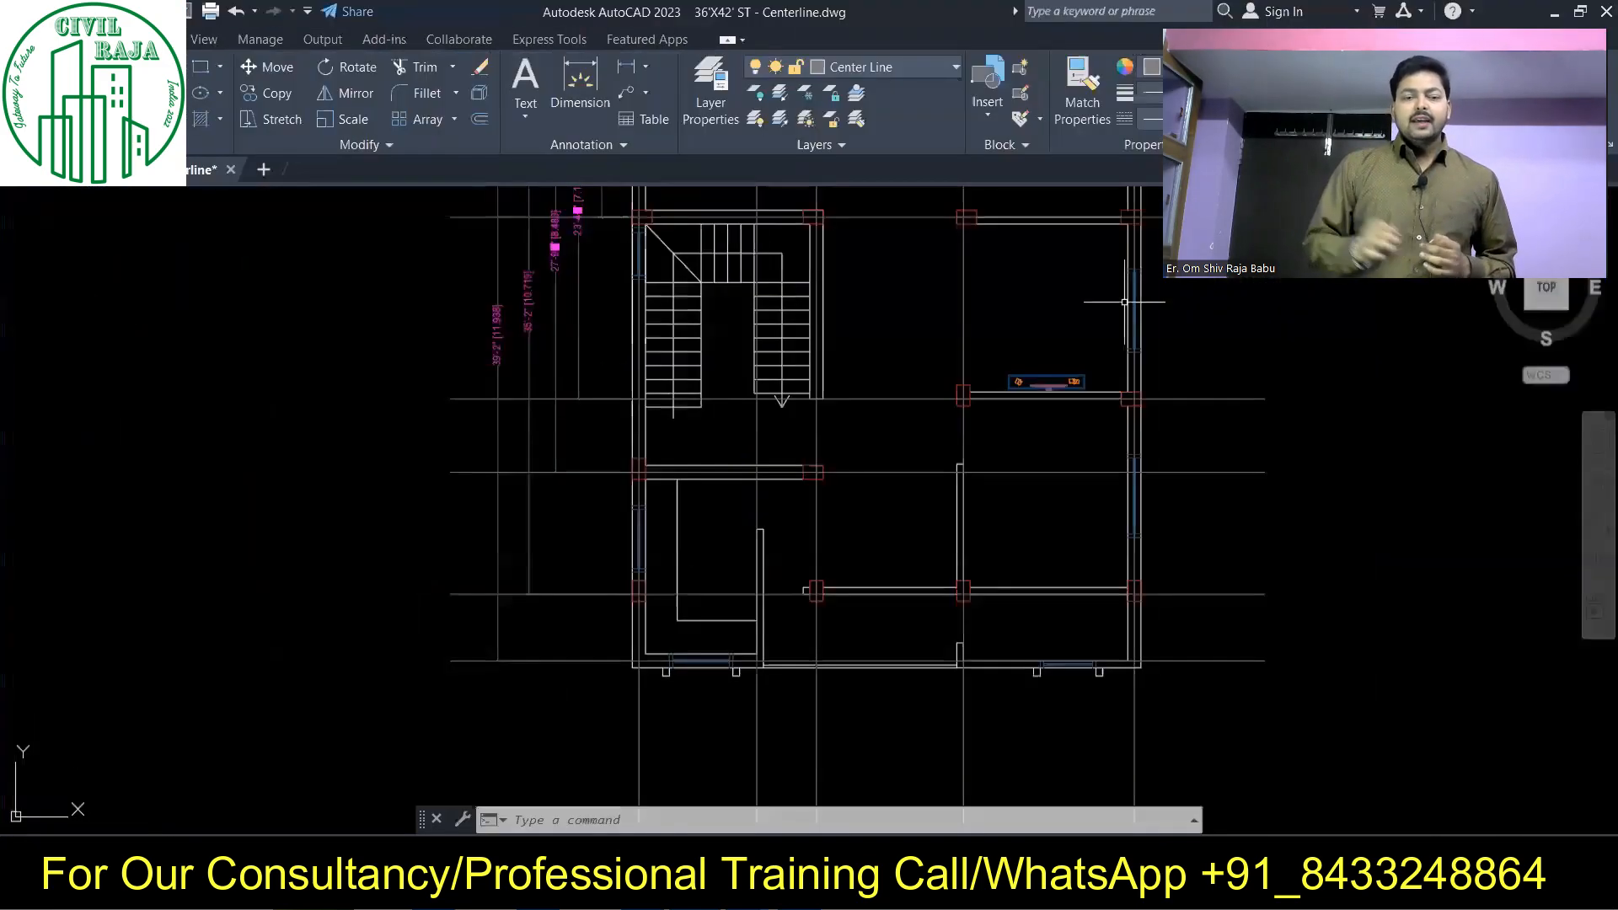
pyautogui.scroll(-4, 1124, 301)
pyautogui.scroll(6, 856, 578)
pyautogui.scroll(-2, 856, 578)
pyautogui.scroll(2, 527, 498)
pyautogui.scroll(-2, 513, 502)
pyautogui.moveTo(513, 503); pyautogui.dragTo(213, 554, button='middle')
pyautogui.scroll(-3, 843, 536)
pyautogui.scroll(5, 842, 536)
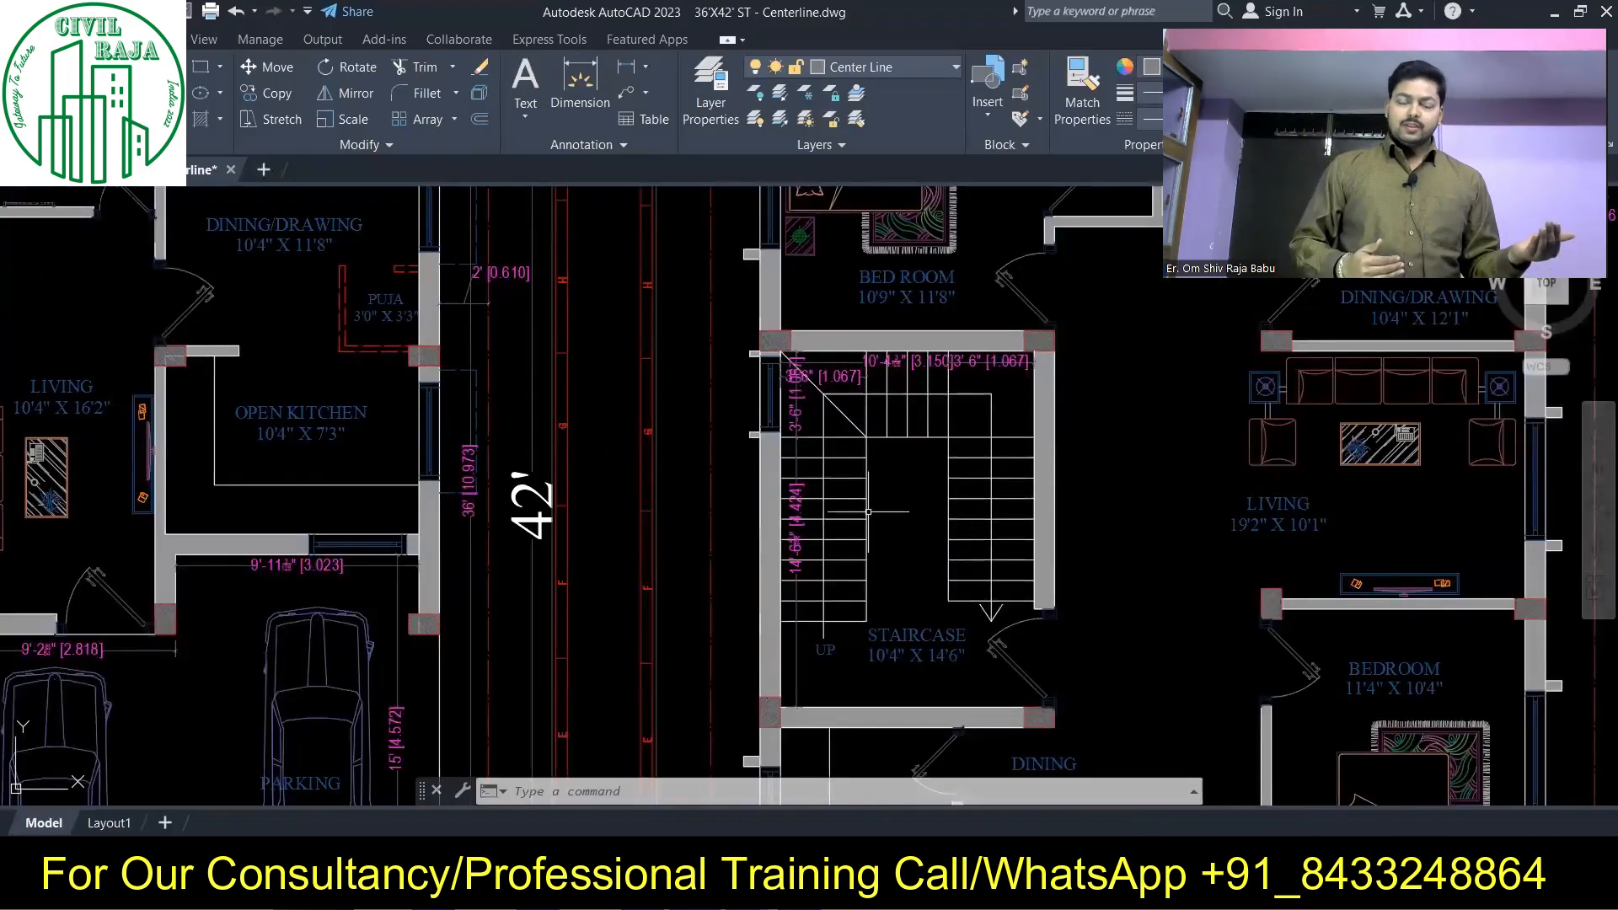
pyautogui.scroll(-4, 963, 603)
pyautogui.scroll(3, 917, 592)
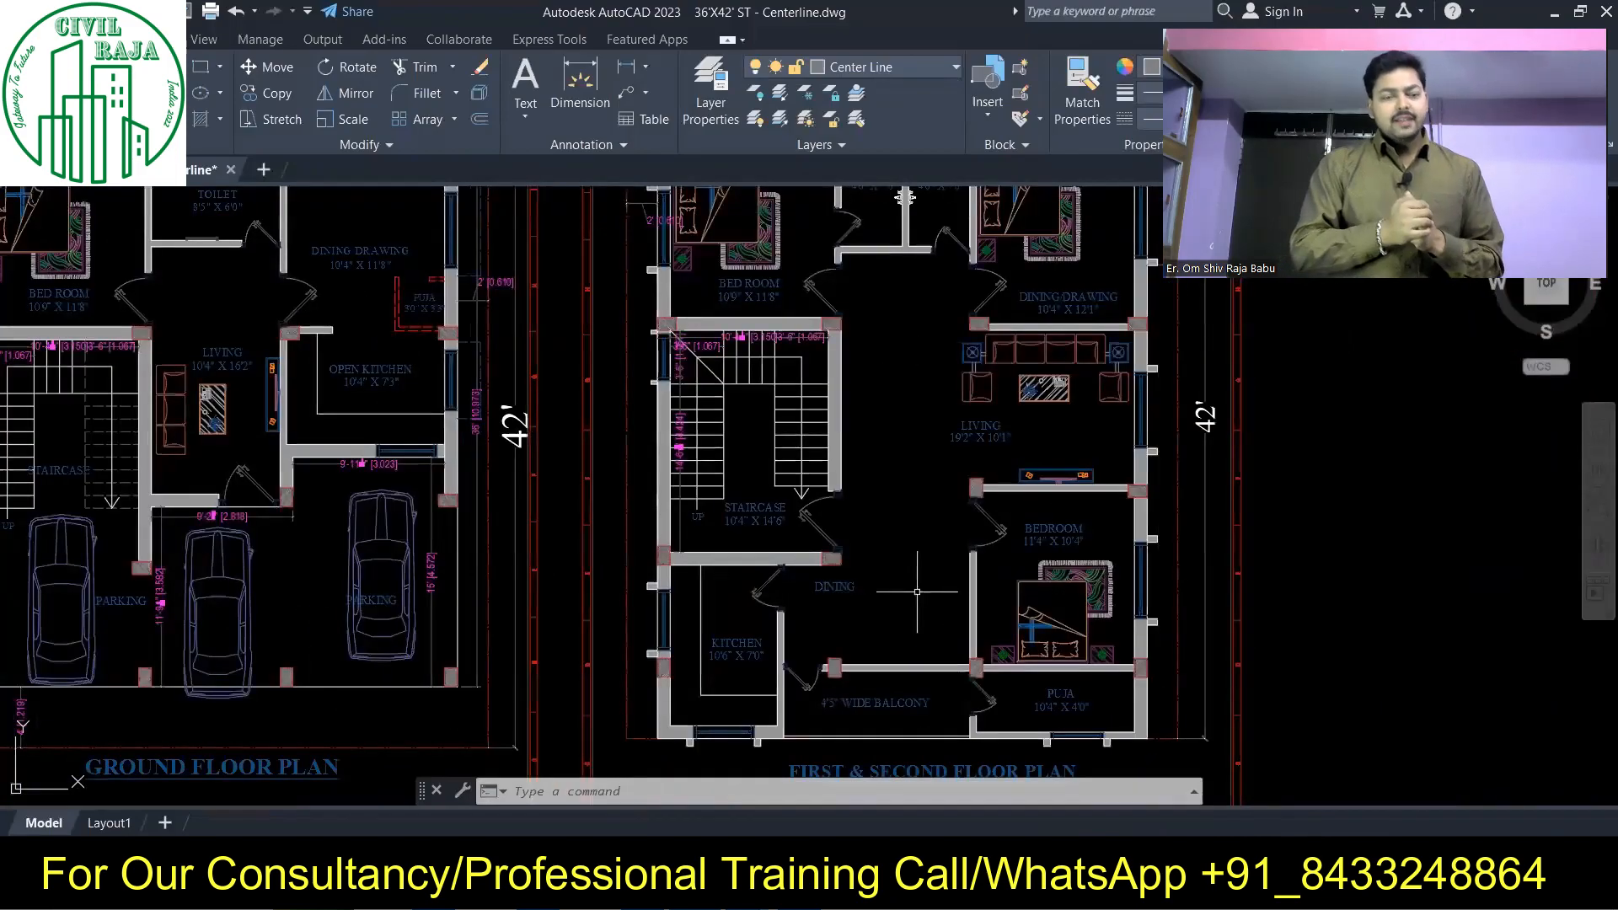
pyautogui.scroll(2, 733, 424)
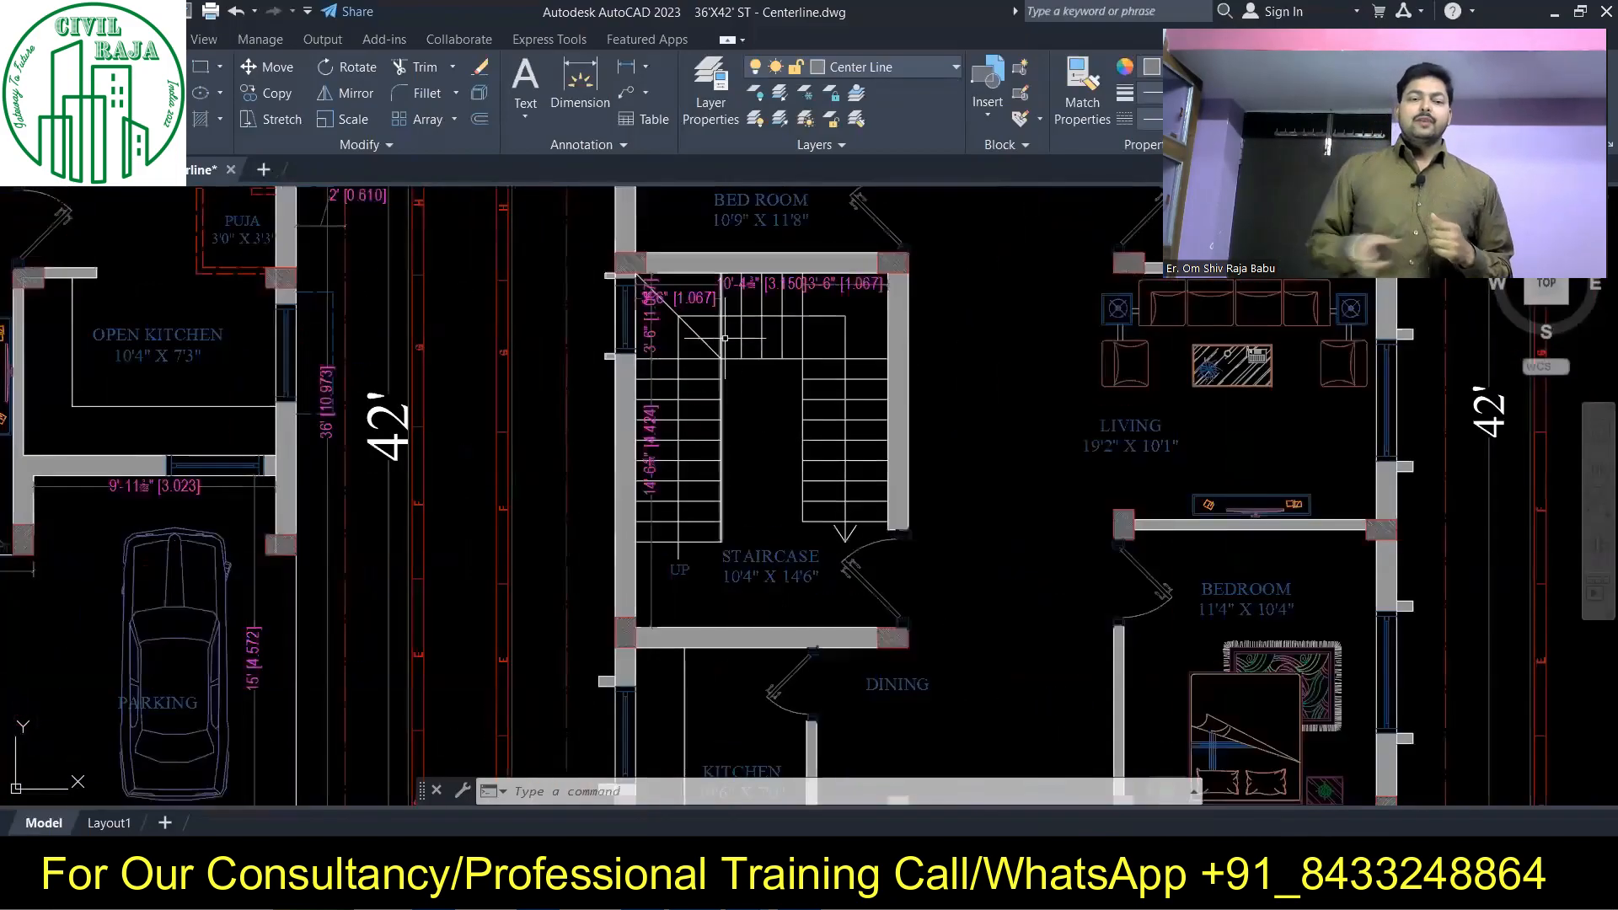
pyautogui.scroll(-4, 758, 503)
pyautogui.scroll(2, 795, 449)
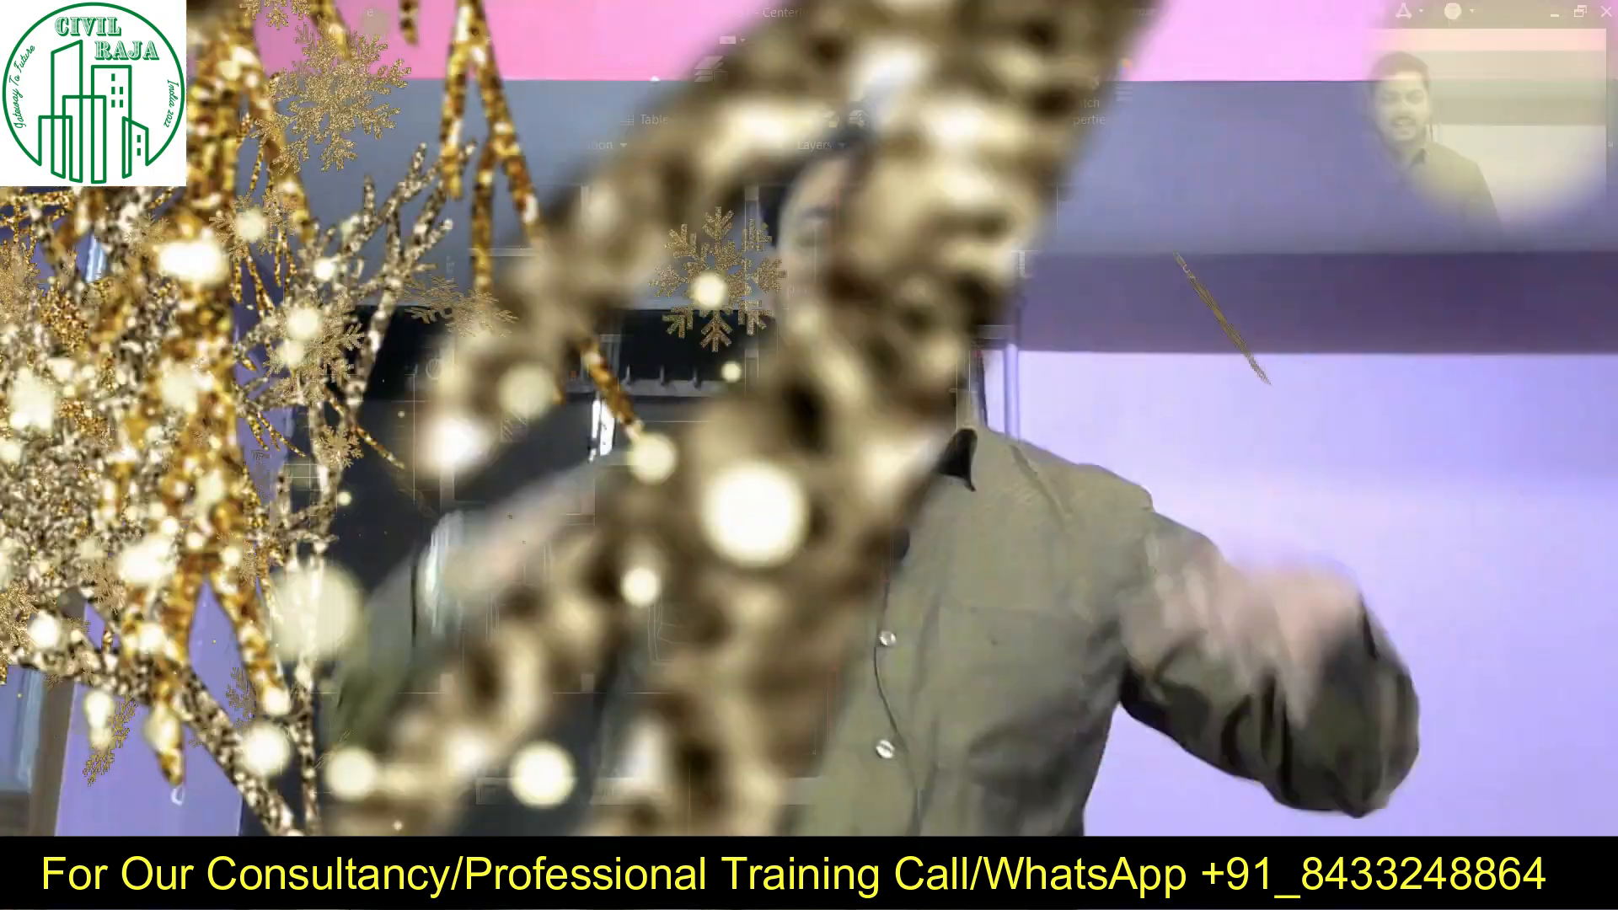